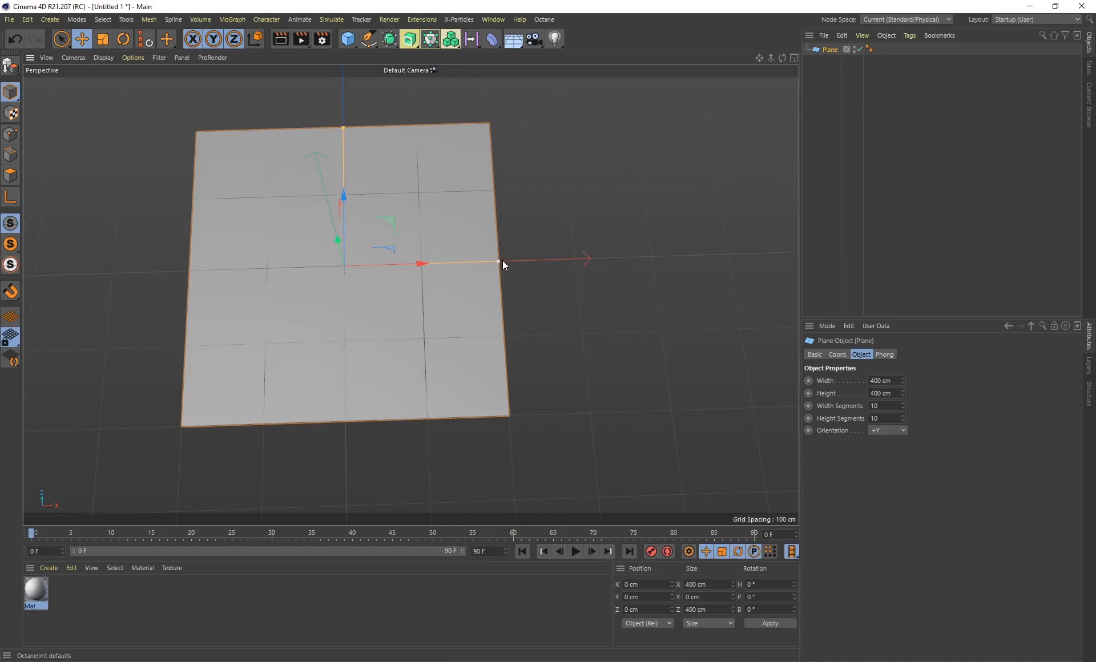
# Widen the plane to about 770 cm and reduce its width segments to 1
pyautogui.moveTo(502, 260); pyautogui.dragTo(635, 275)
pyautogui.keyDown('alt'); pyautogui.moveTo(423, 327); pyautogui.dragTo(543, 255); pyautogui.keyUp('alt')
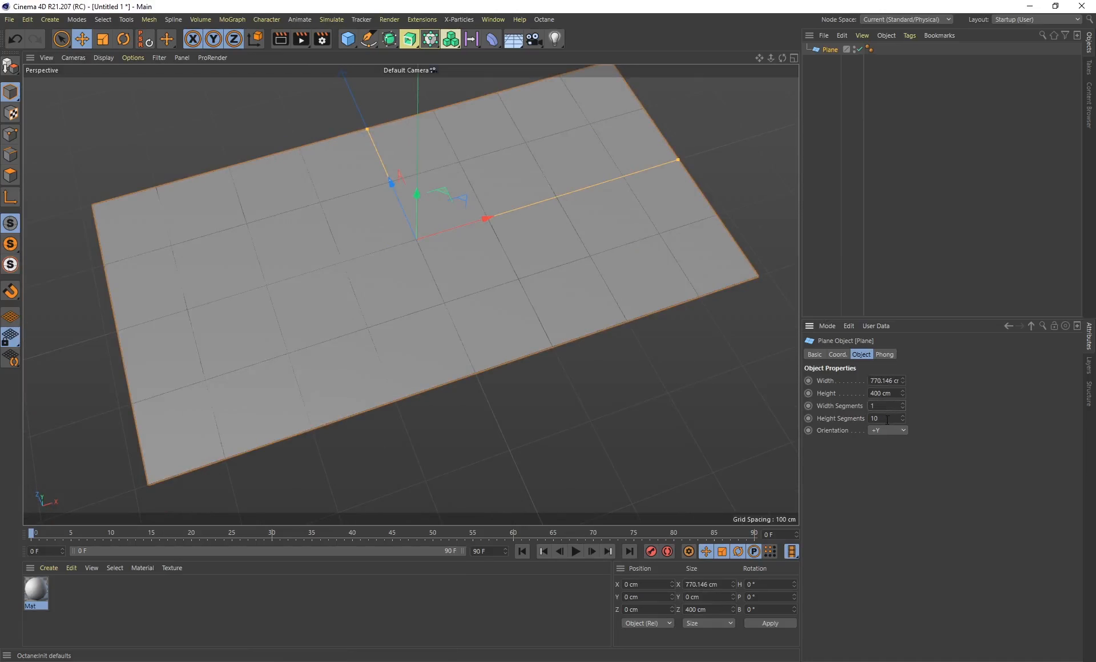
# Rotate the plane upright to a 90° pitch and raise it to about 271 cm in Y
pyautogui.keyDown('alt'); pyautogui.moveTo(395, 335); pyautogui.dragTo(262, 94); pyautogui.keyUp('alt')
pyautogui.press('r')
pyautogui.press('e')
pyautogui.keyDown('alt'); pyautogui.moveTo(363, 228); pyautogui.dragTo(515, 307, button='middle'); pyautogui.keyUp('alt')
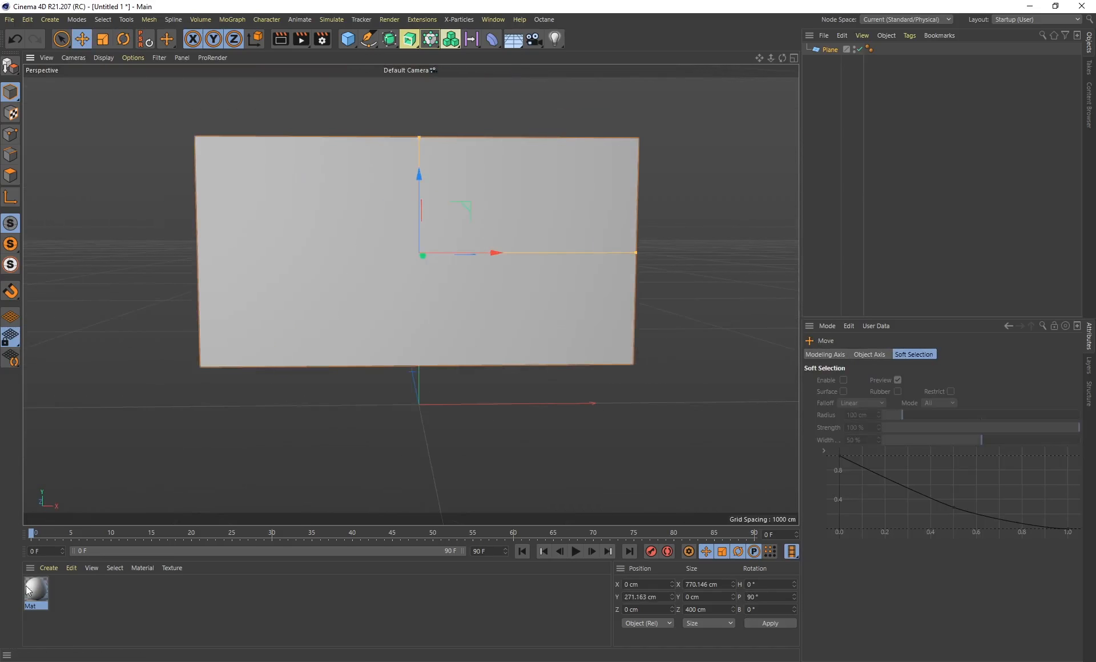
# Apply the material Mat to the plane and start rendering the scene in the Octane Live Viewer
pyautogui.moveTo(28, 591); pyautogui.dragTo(450, 161)
pyautogui.click(545, 20)
pyautogui.click(567, 45)
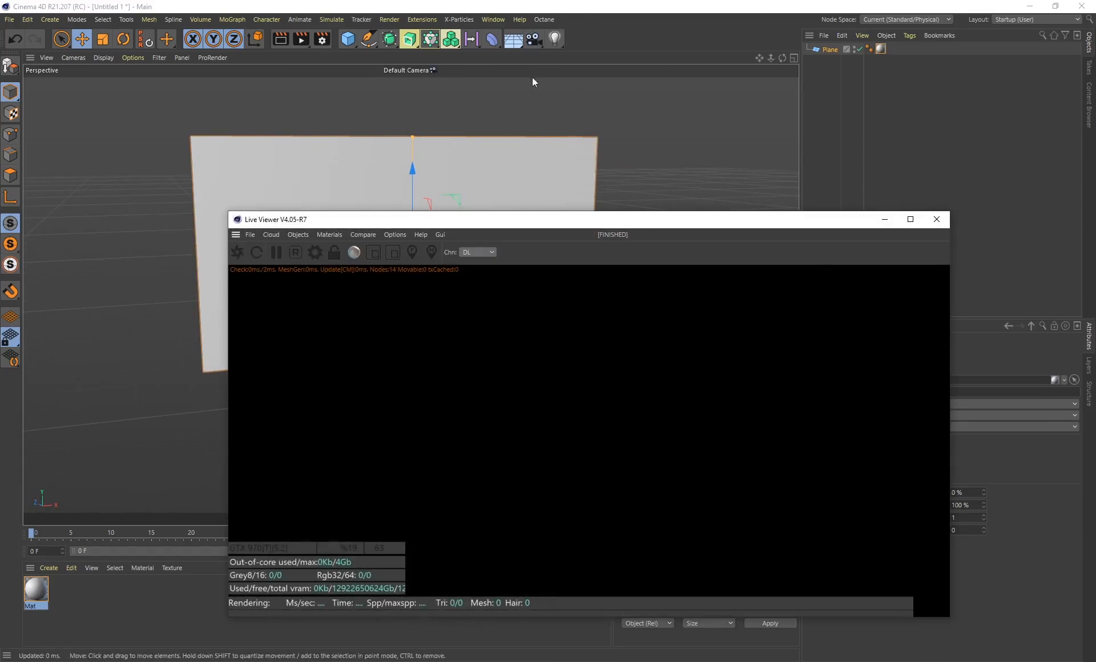
pyautogui.click(238, 253)
pyautogui.moveTo(345, 220); pyautogui.dragTo(590, 223)
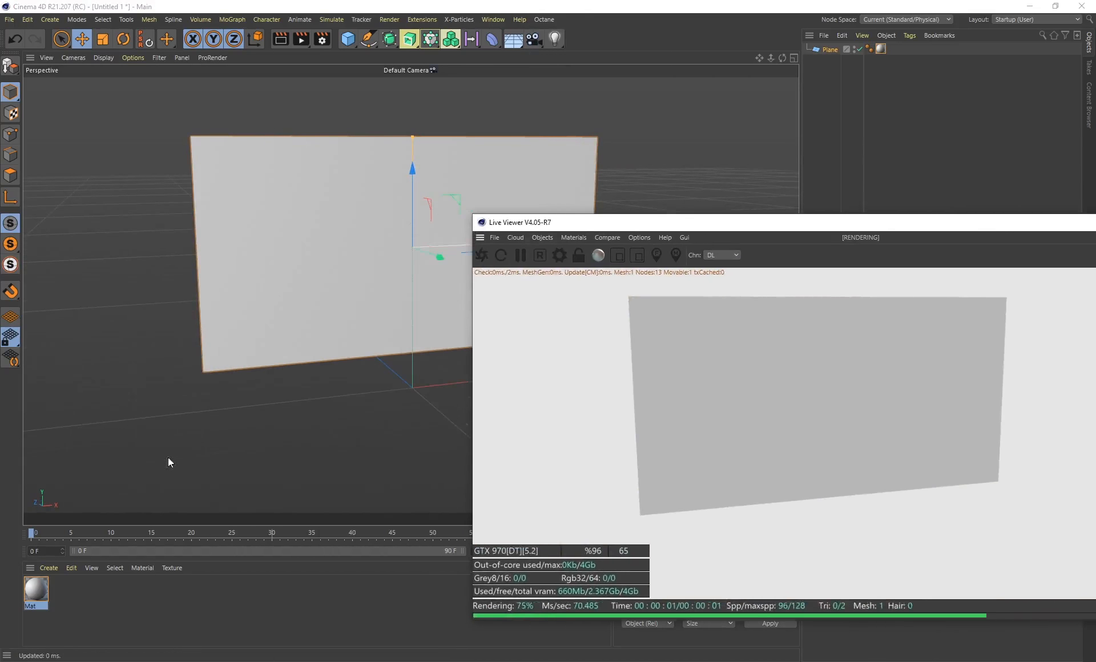
# Load "Black cat jumping against green screen (HD EXCLUSIVE)_2_1.mp4" as Mat's color texture without copying it to the project location
pyautogui.doubleClick(36, 590)
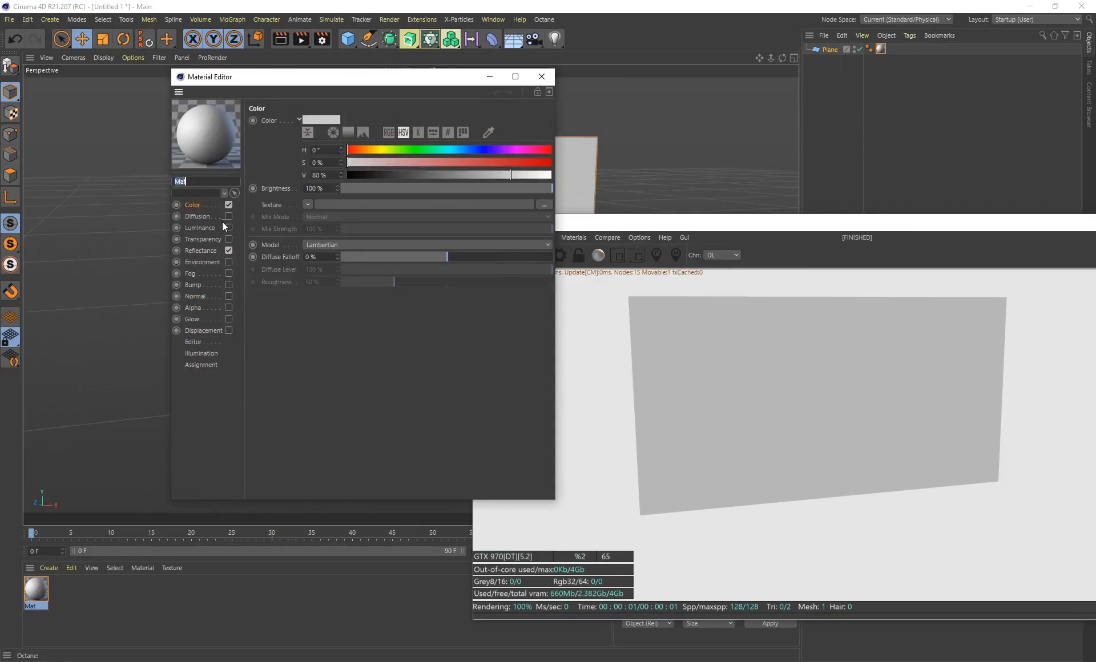
pyautogui.click(547, 206)
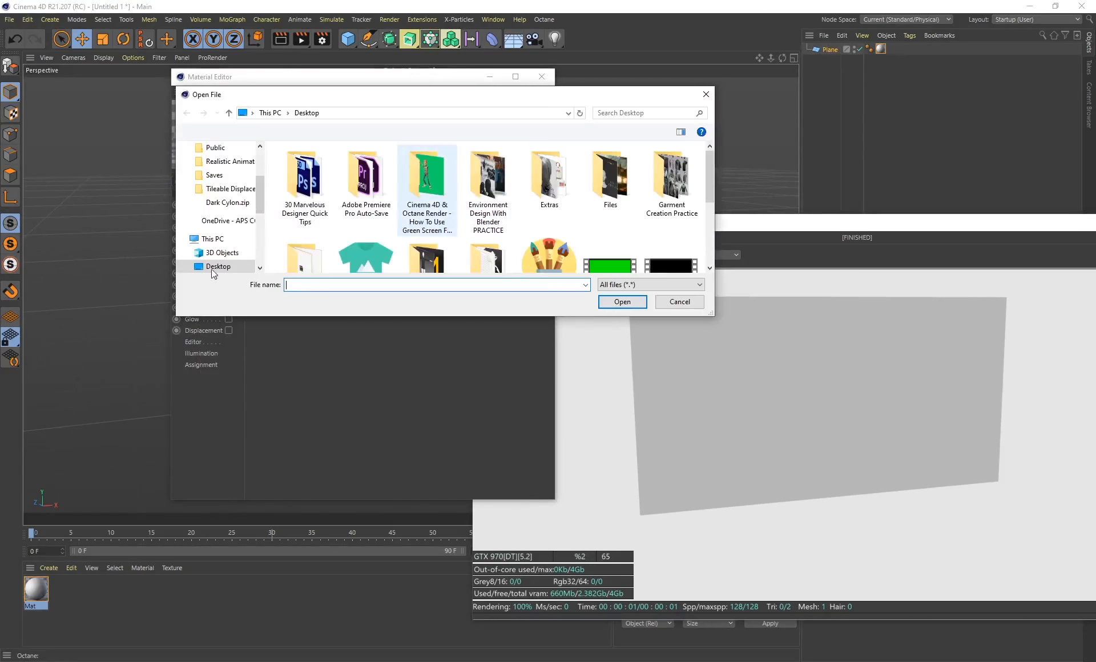
pyautogui.scroll(-2, 644, 236)
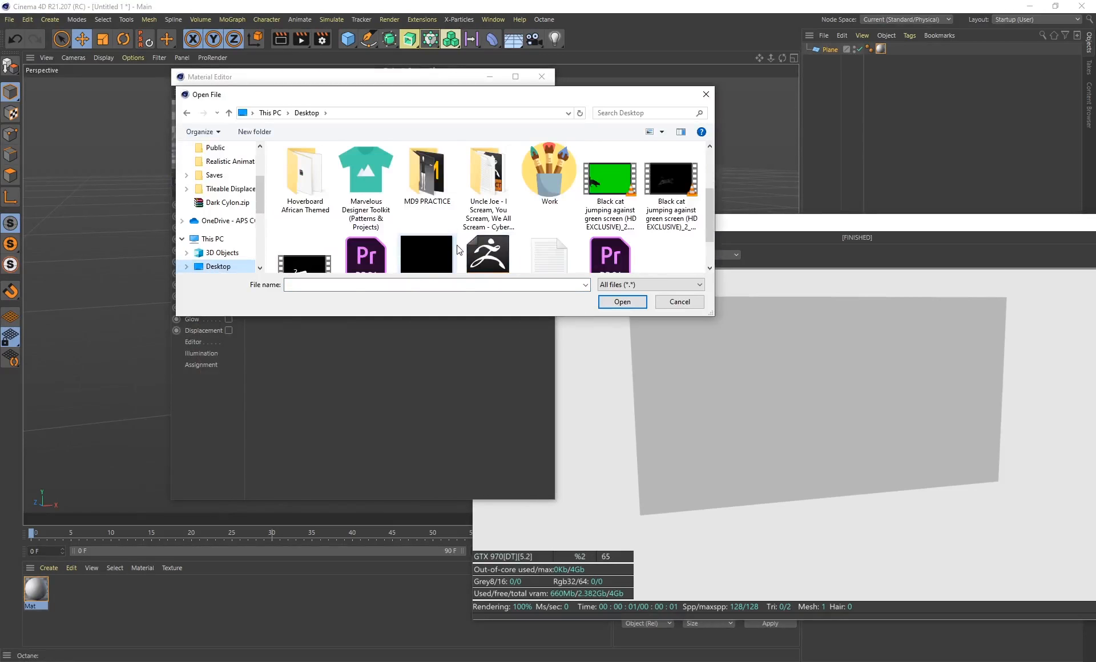
pyautogui.click(682, 209)
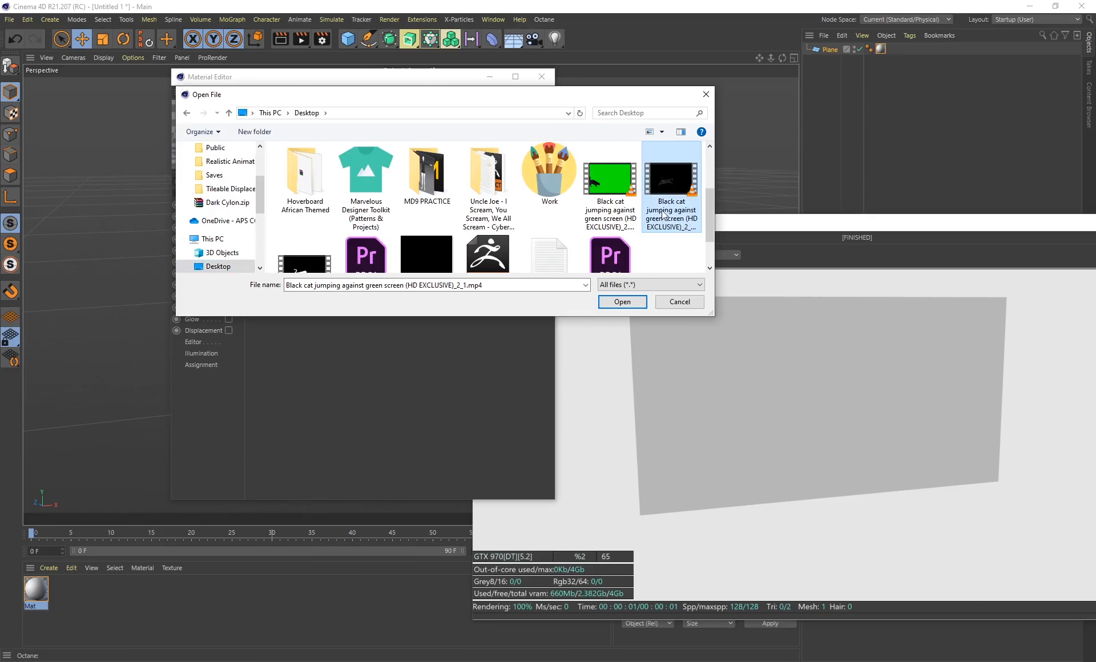
pyautogui.click(612, 306)
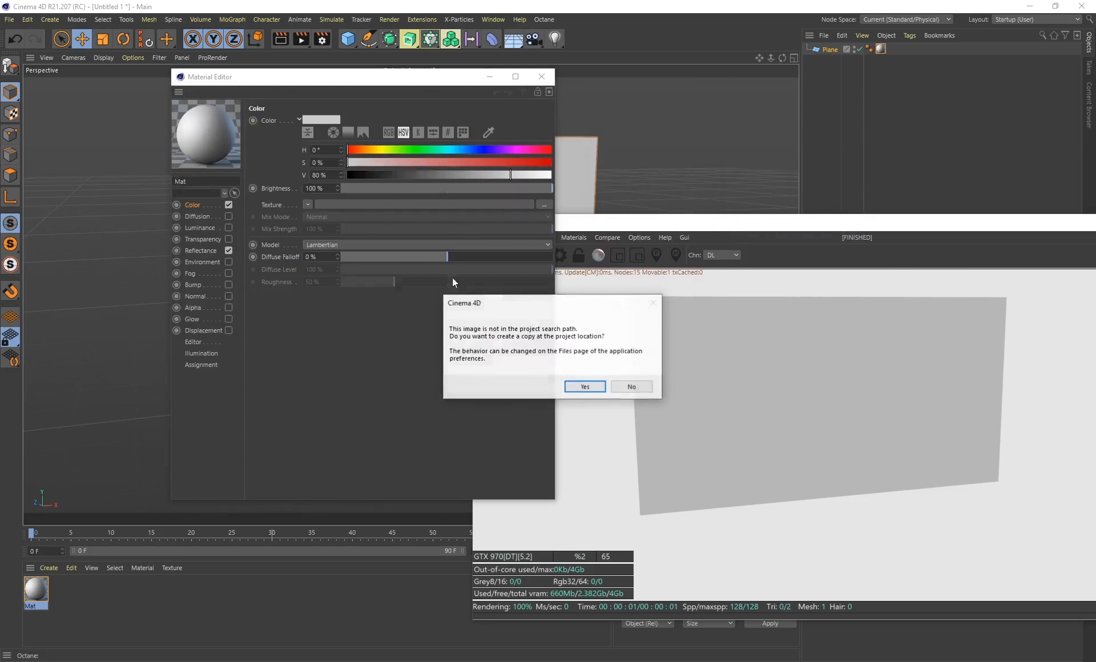
pyautogui.click(632, 387)
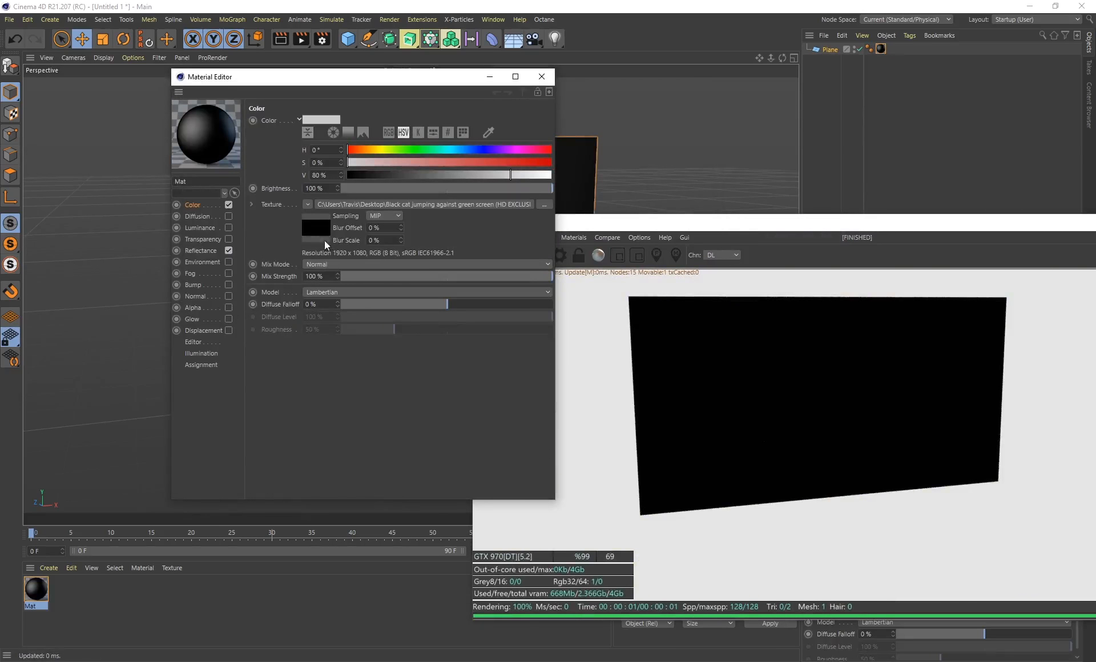
# Check the color movie's frame range and extend the timeline and its preview range to frame 167
pyautogui.click(318, 231)
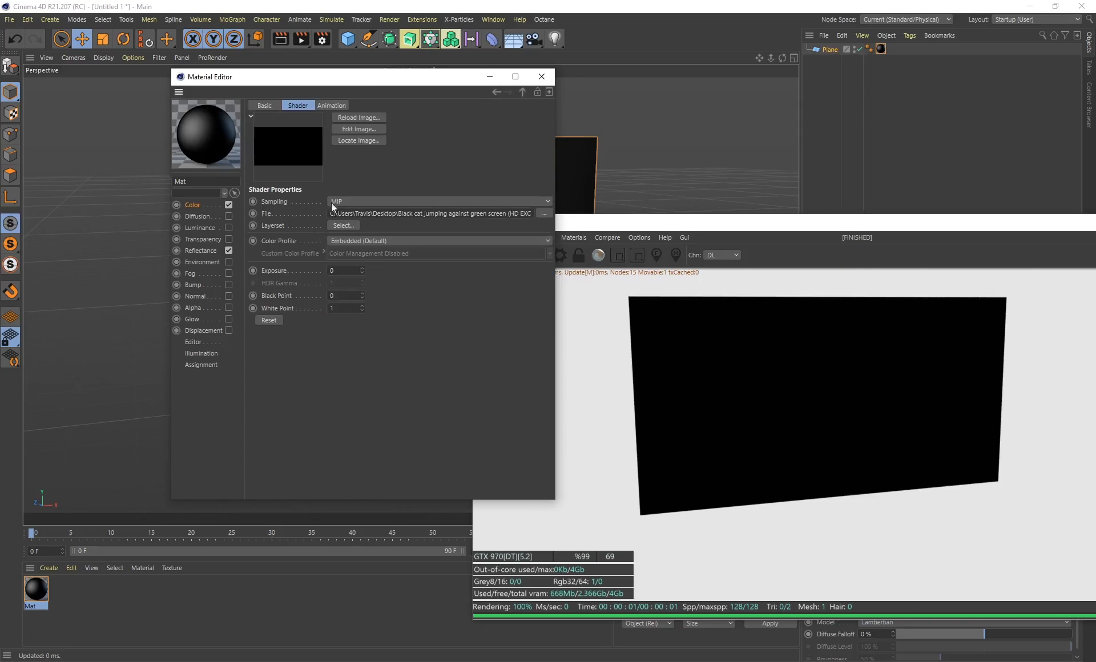
pyautogui.click(323, 106)
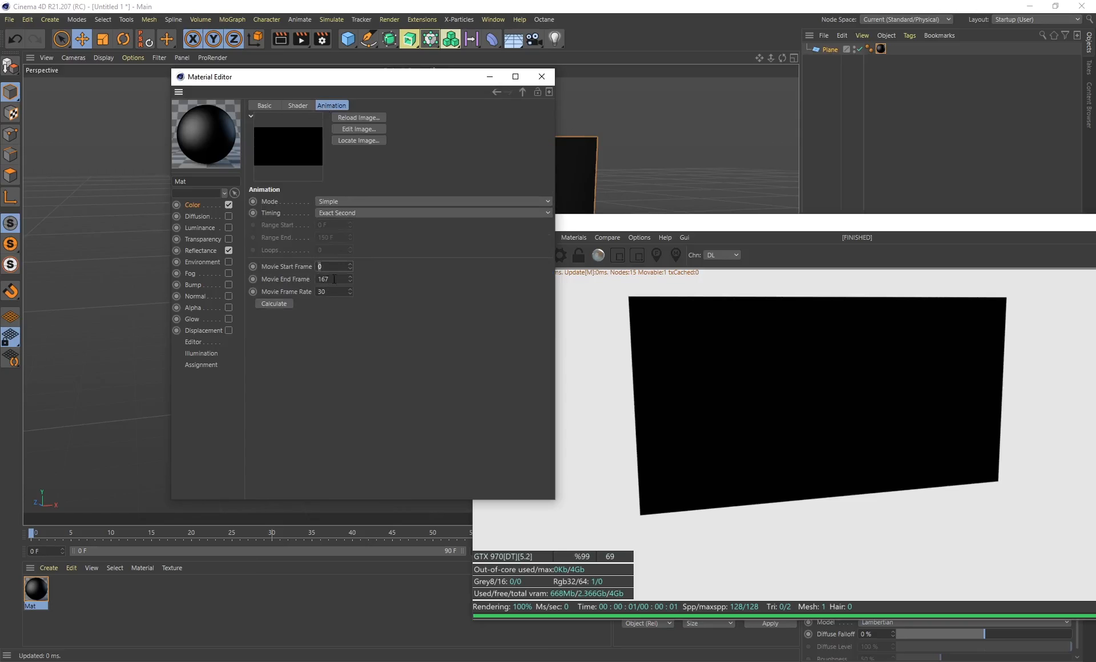
pyautogui.click(542, 76)
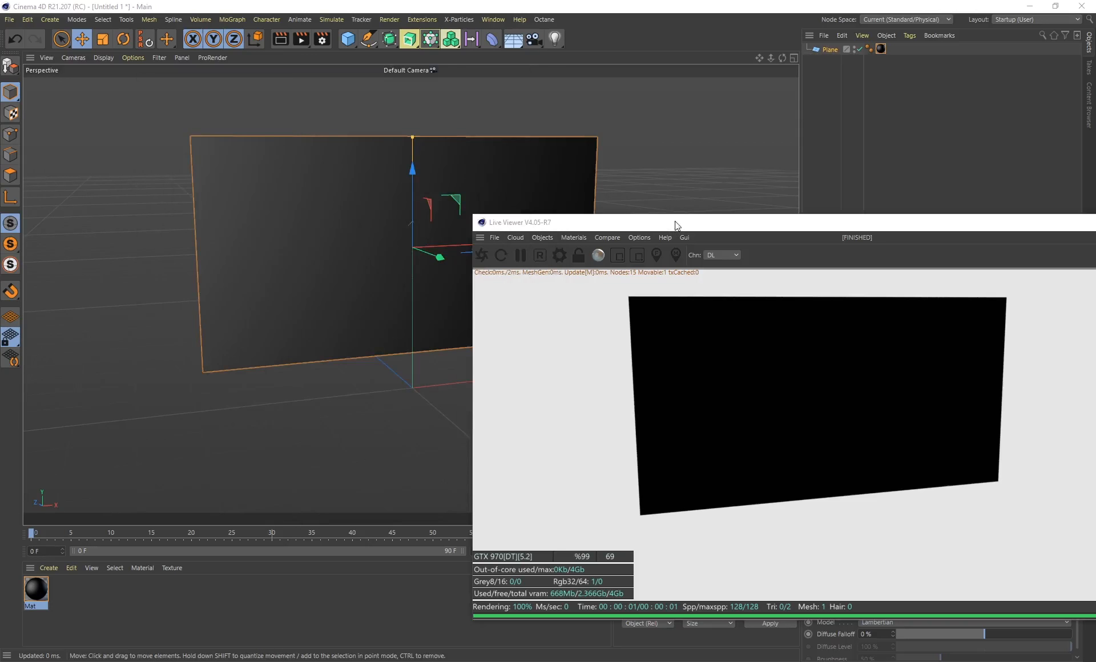
pyautogui.moveTo(675, 224); pyautogui.dragTo(680, 82)
pyautogui.moveTo(482, 552); pyautogui.dragTo(444, 569)
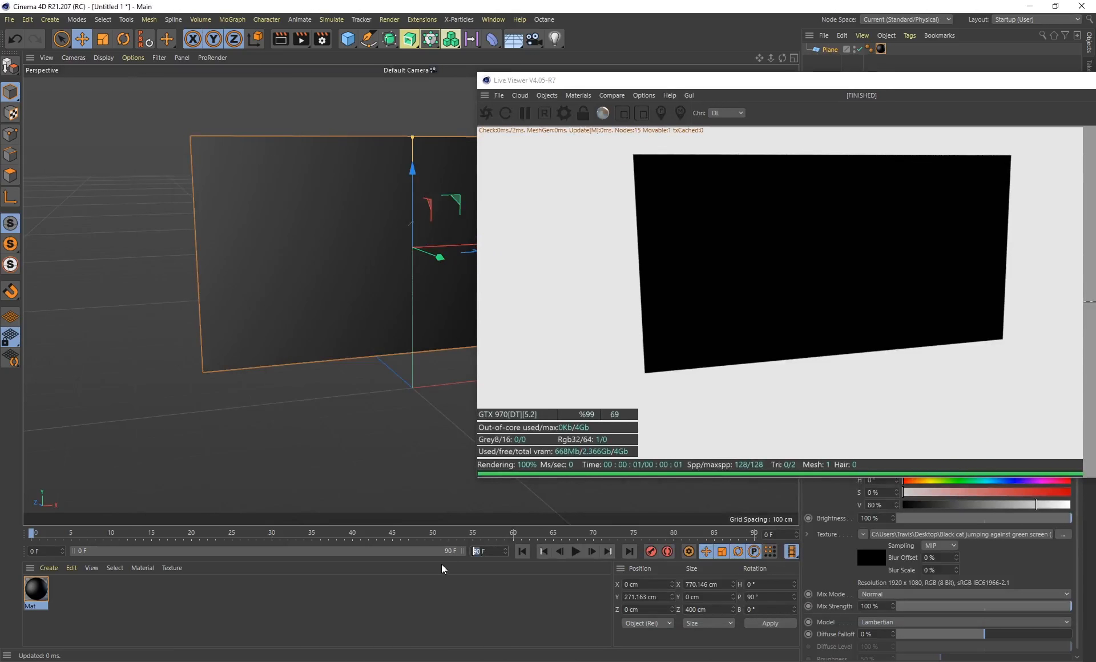
pyautogui.press('Return')
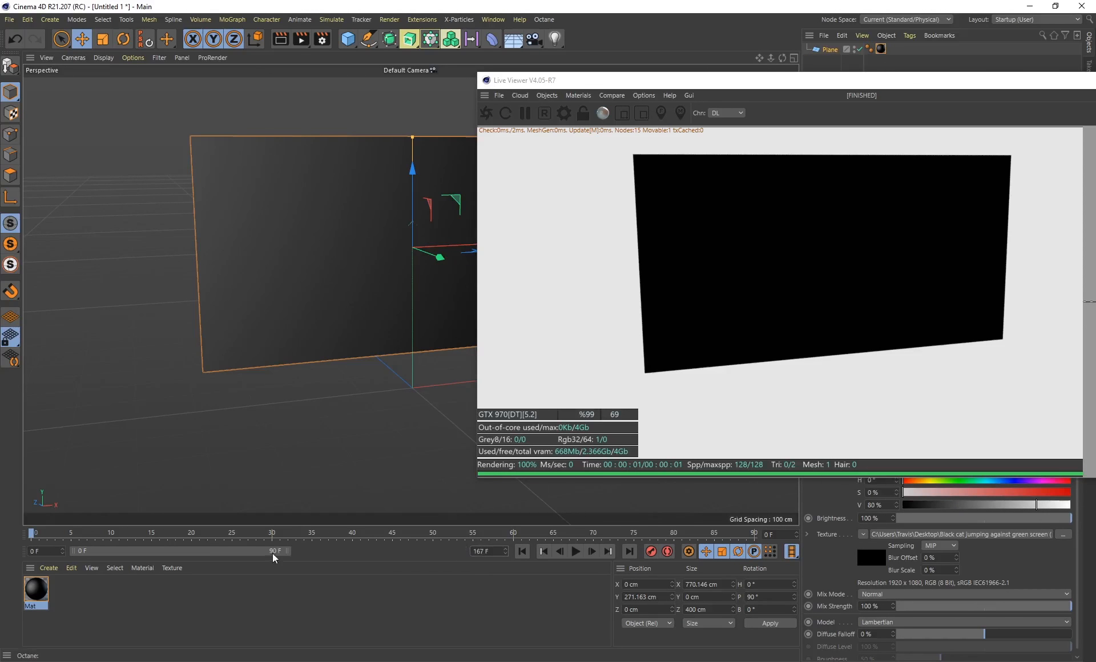
pyautogui.moveTo(285, 551); pyautogui.dragTo(497, 554)
# Set the animation mode of Mat's color movie texture to Loop
pyautogui.doubleClick(36, 589)
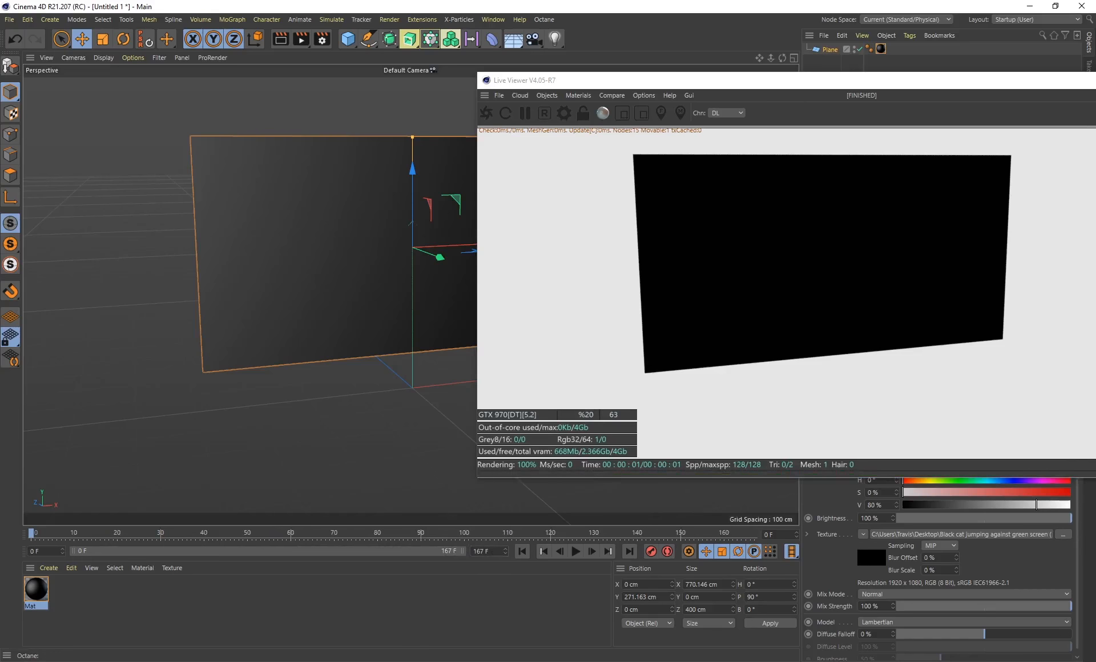
pyautogui.click(385, 299)
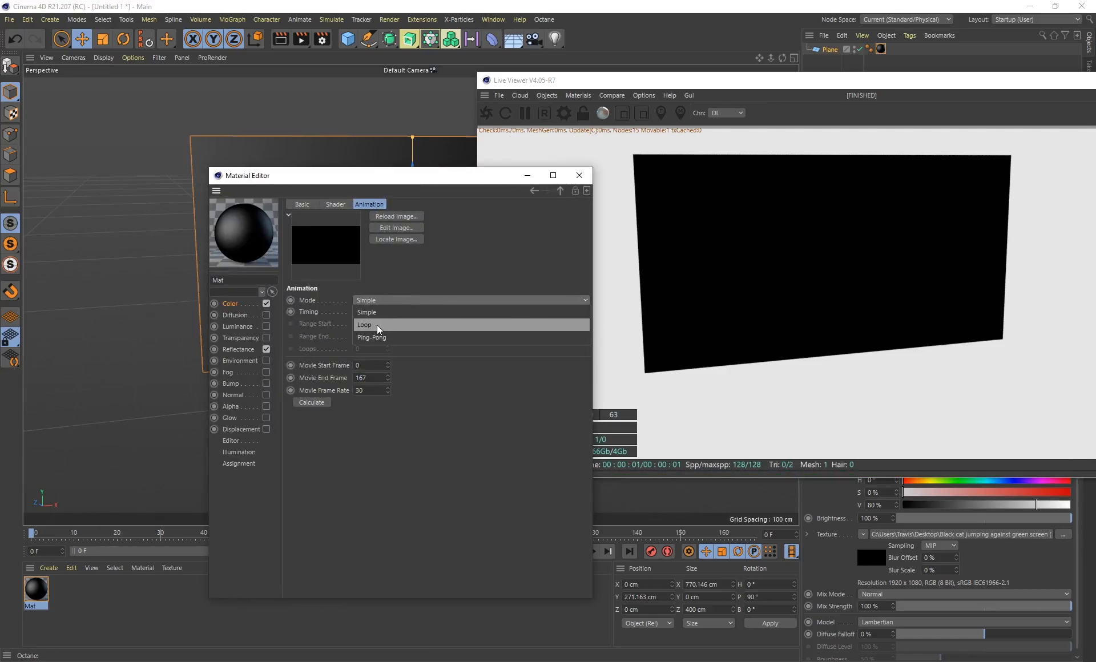
pyautogui.click(466, 479)
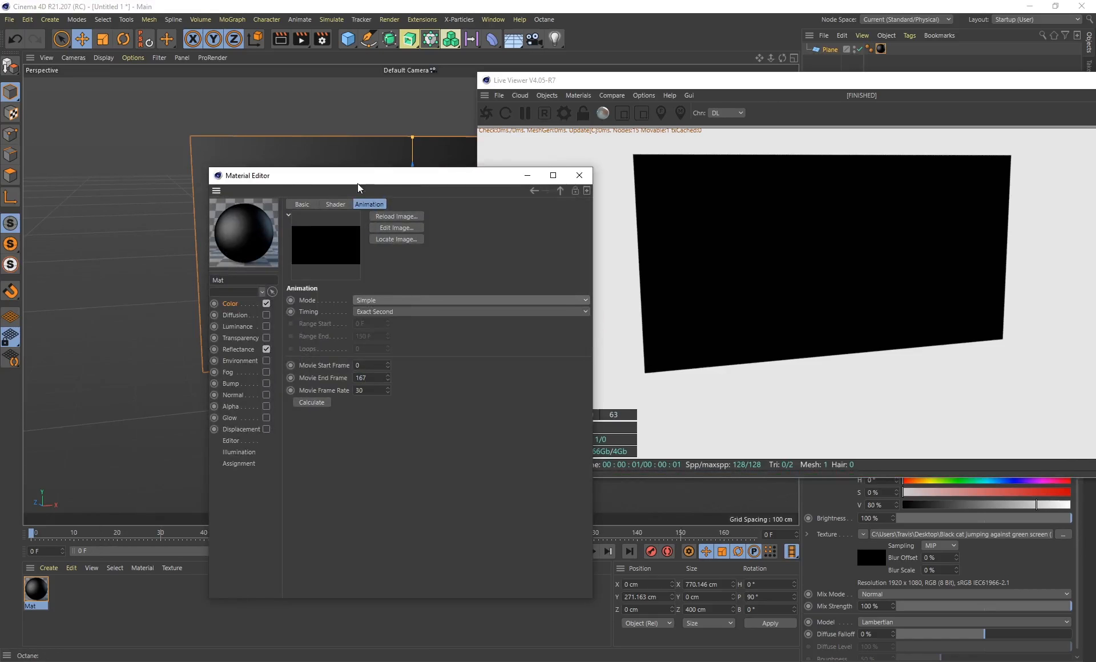
pyautogui.moveTo(349, 177); pyautogui.dragTo(173, 90)
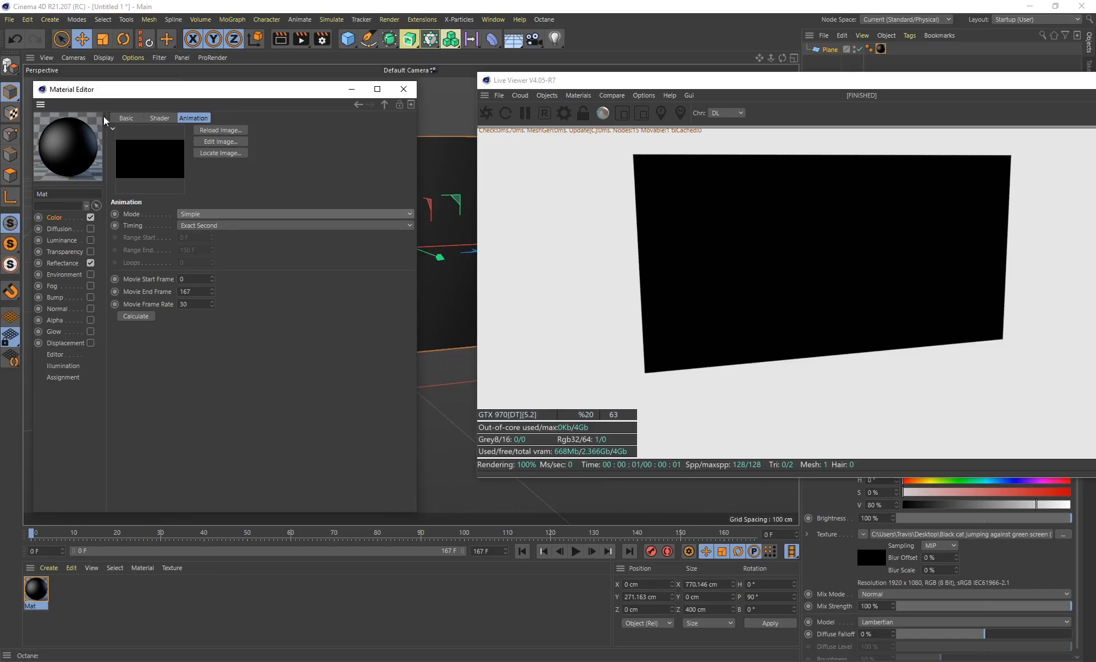
pyautogui.click(221, 214)
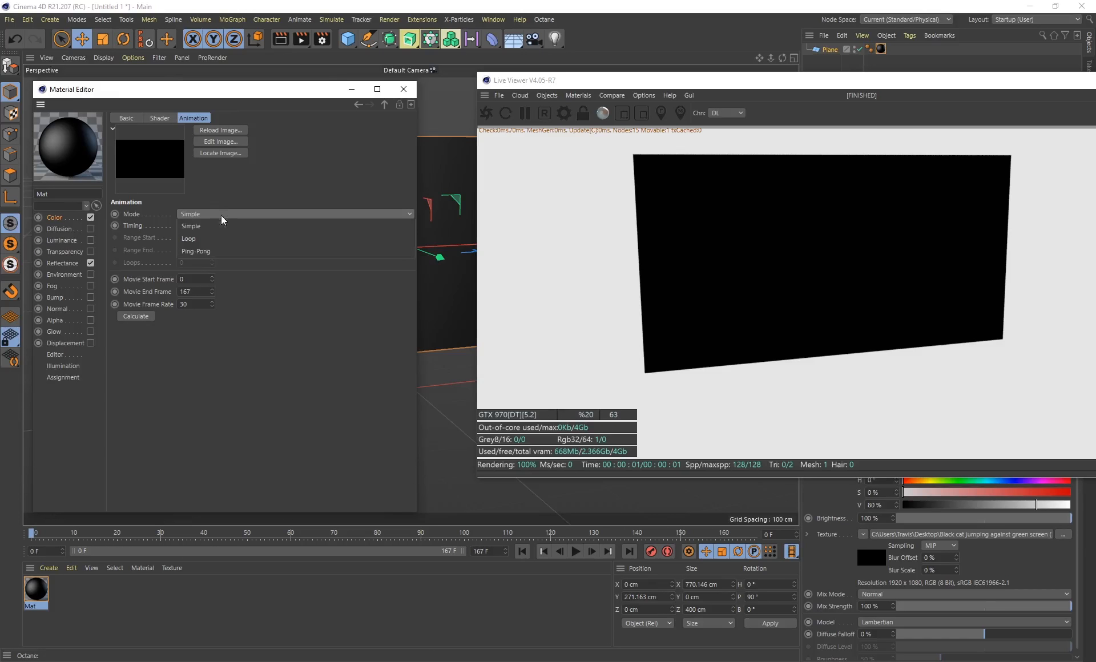
pyautogui.click(204, 242)
pyautogui.moveTo(221, 89); pyautogui.dragTo(273, 65)
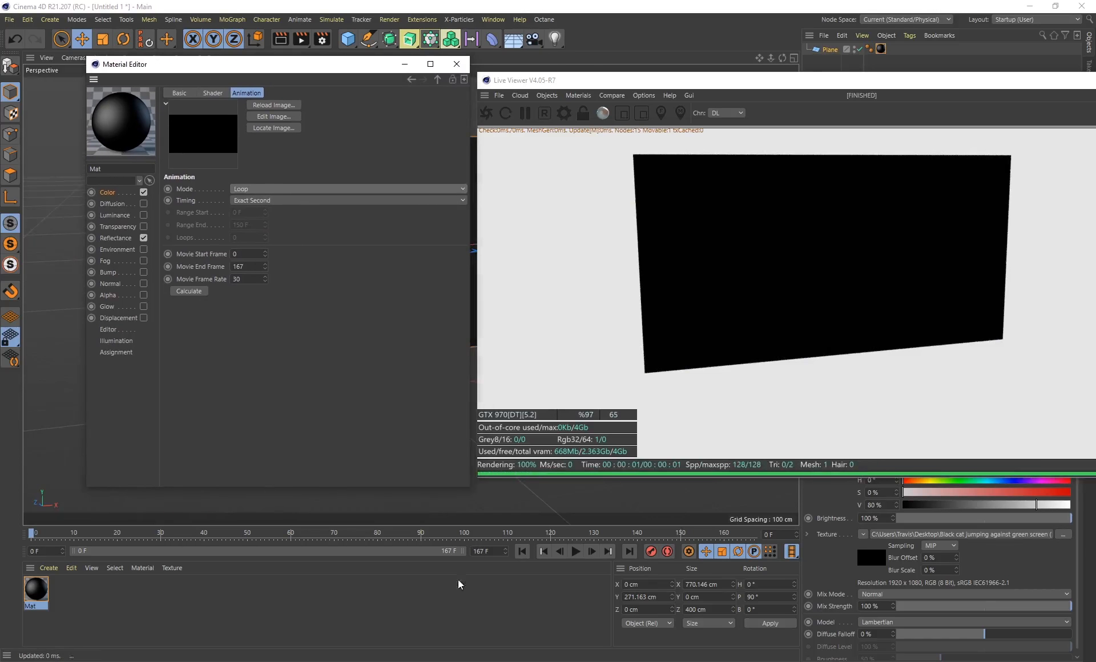
# Enable Mat's Alpha channel and load the white cat silhouette video as its texture without copying it to the project location
pyautogui.click(143, 295)
pyautogui.click(459, 181)
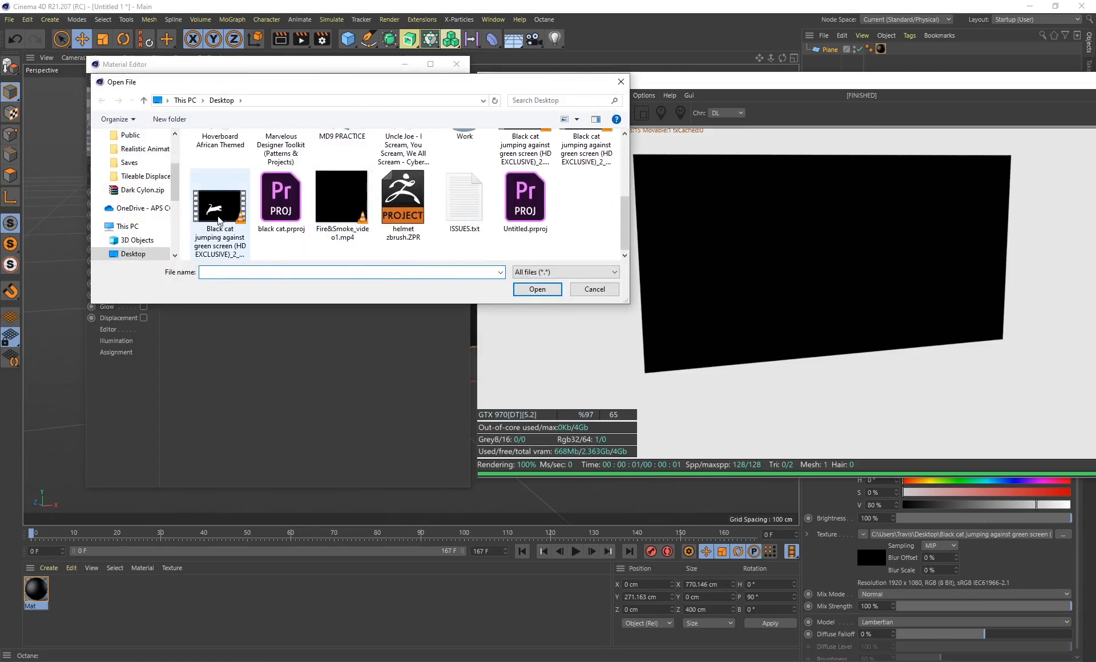
pyautogui.click(196, 225)
pyautogui.click(539, 292)
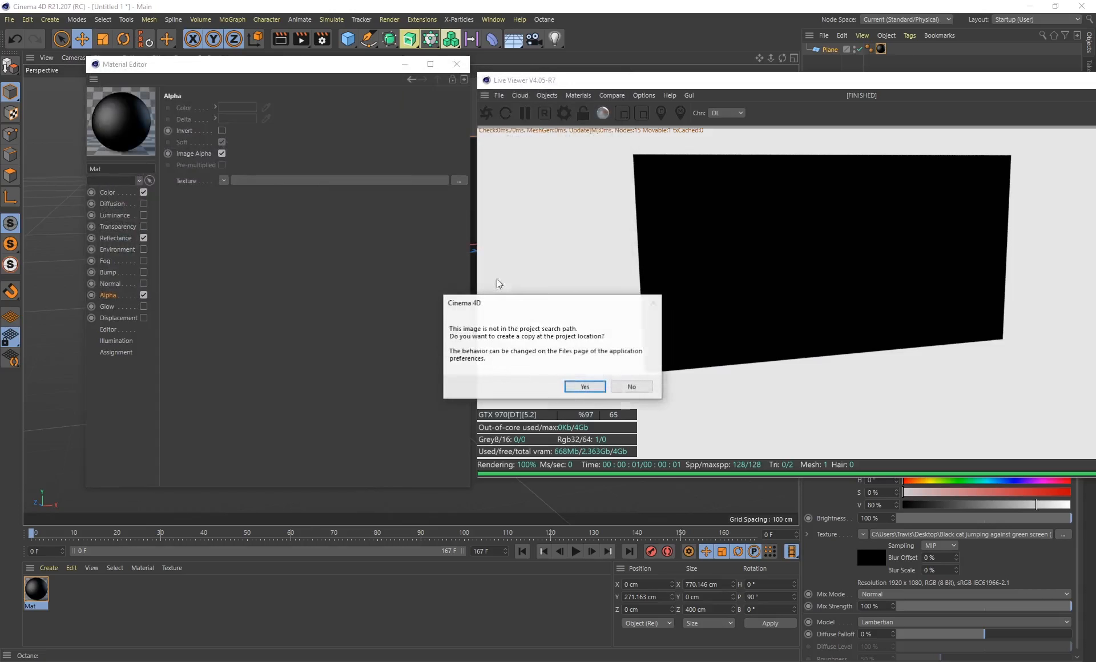
pyautogui.click(628, 385)
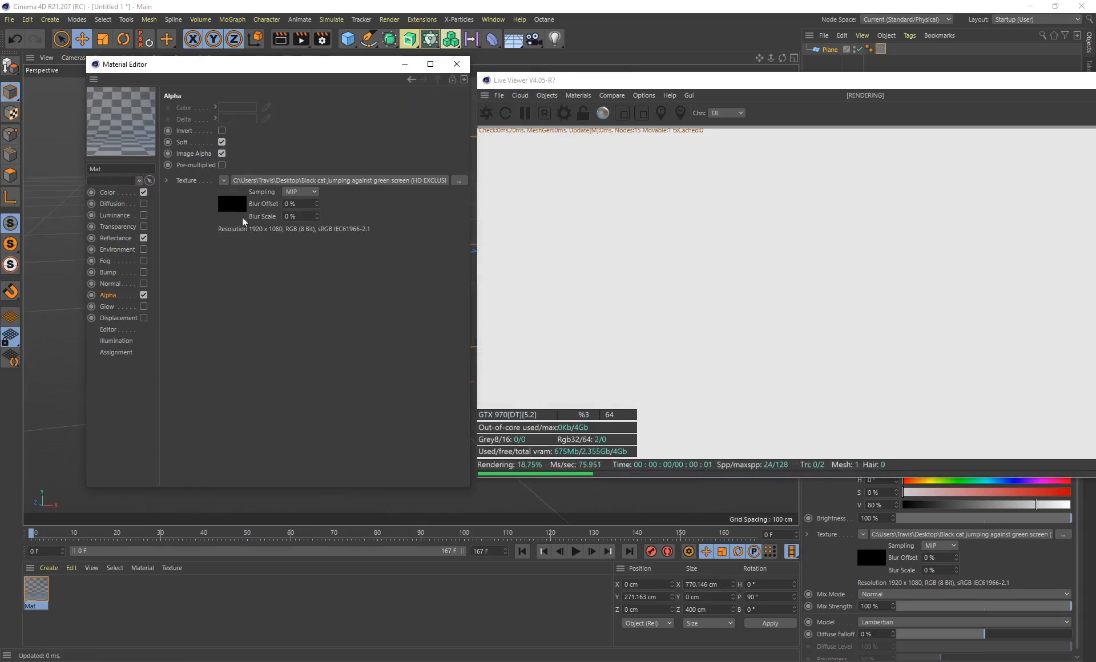
# Set the alpha movie's animation mode to Loop and compare the animation settings of the color and alpha textures
pyautogui.click(234, 206)
pyautogui.click(256, 189)
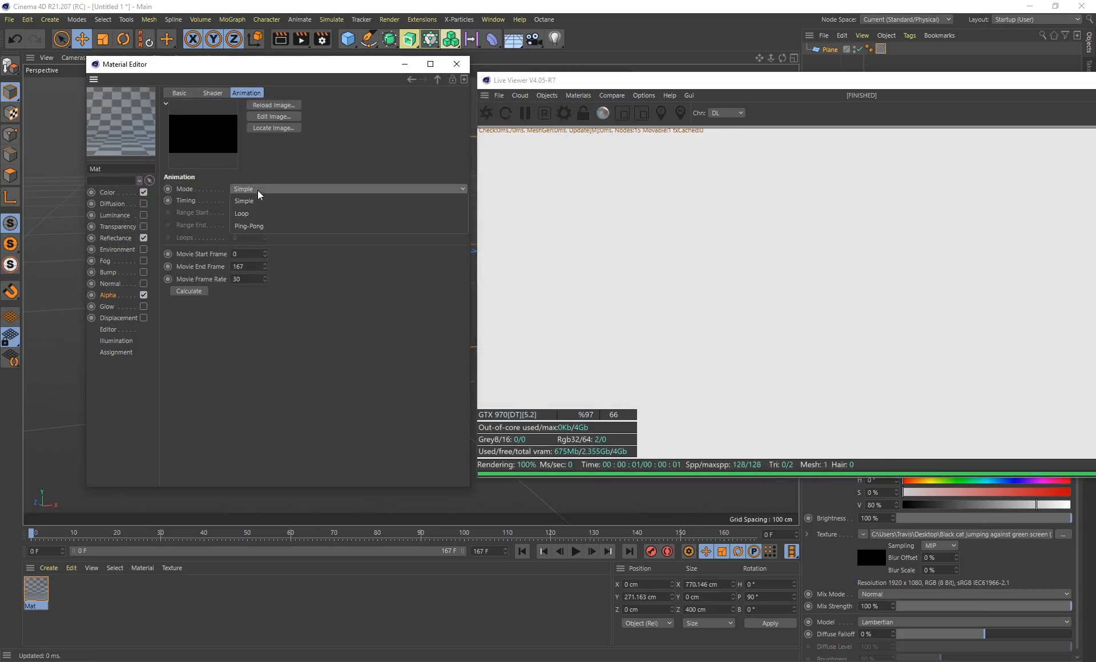
pyautogui.click(251, 214)
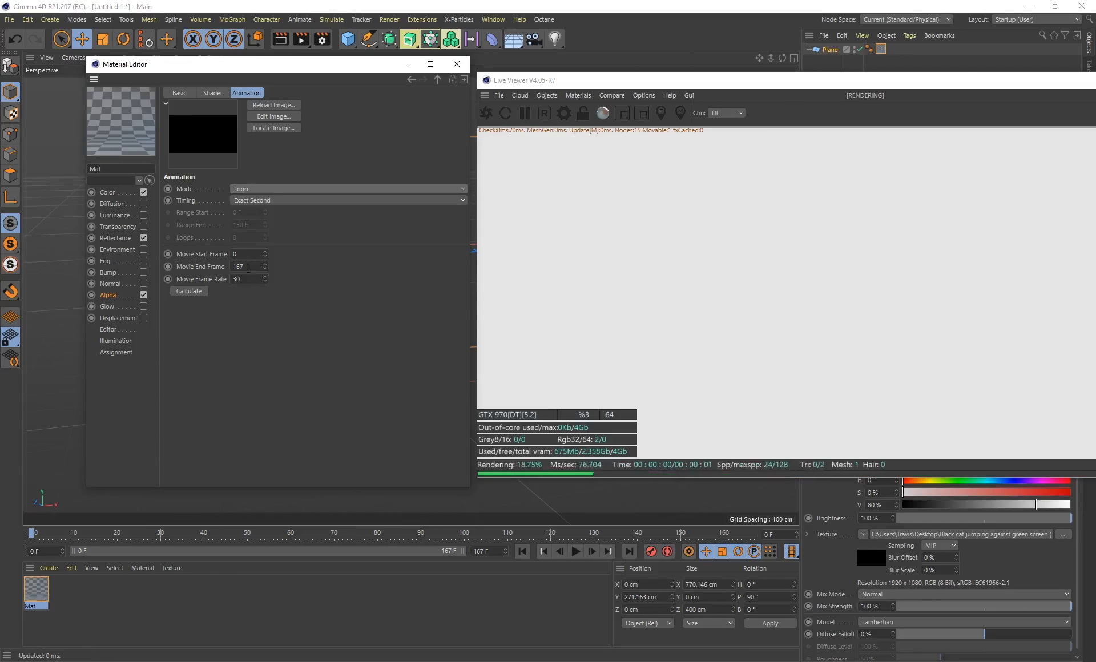
pyautogui.click(115, 194)
pyautogui.click(234, 224)
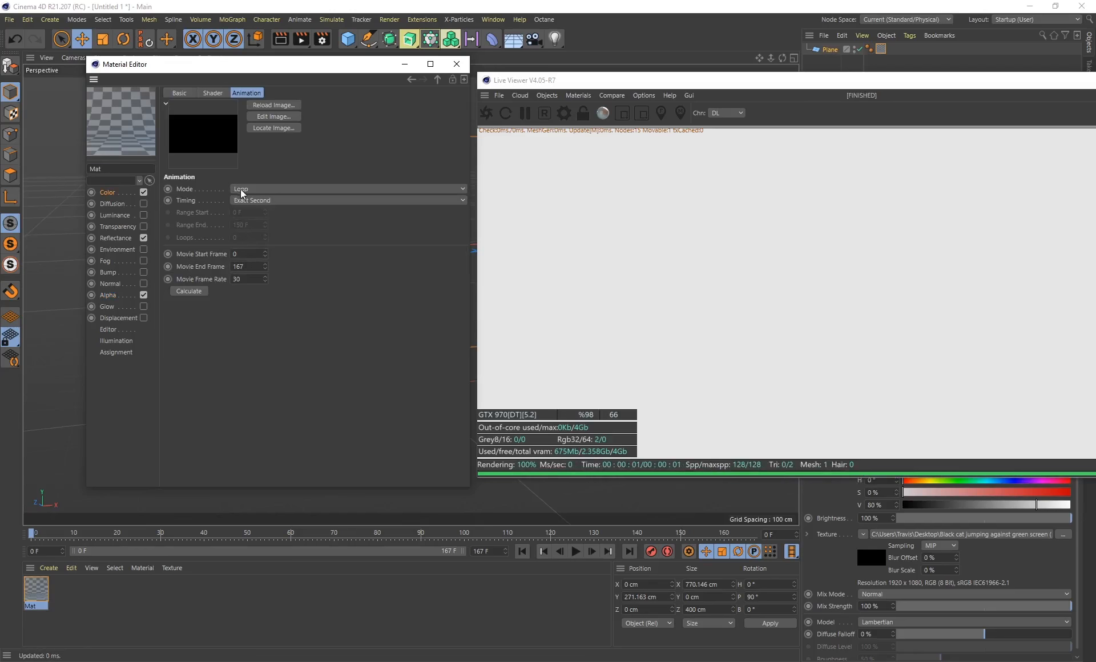
pyautogui.click(110, 294)
pyautogui.click(232, 207)
pyautogui.moveTo(227, 64); pyautogui.dragTo(499, 46)
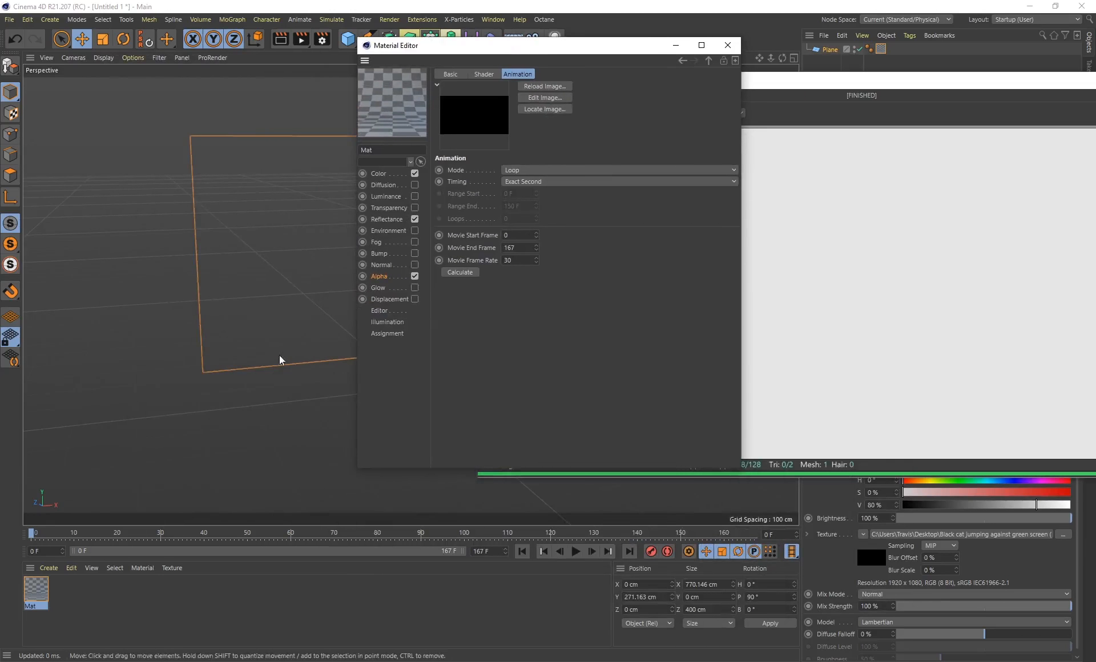
# Enable Animate Preview in Mat's editor settings and close the material editor
pyautogui.click(378, 311)
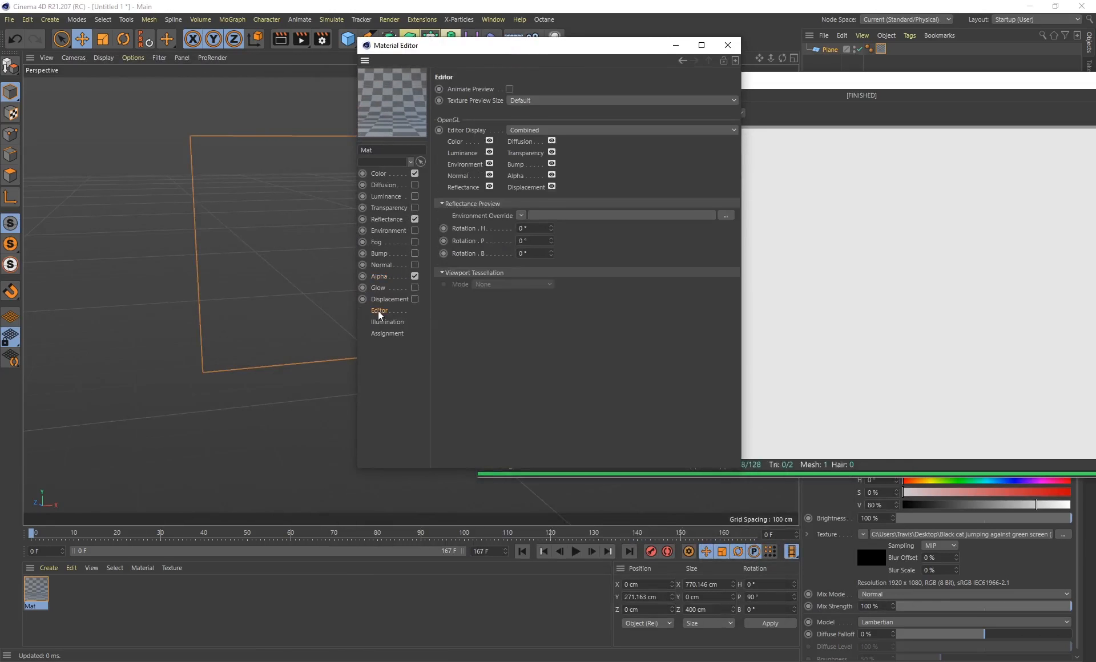
pyautogui.click(509, 89)
pyautogui.moveTo(527, 47); pyautogui.dragTo(431, 54)
pyautogui.click(630, 52)
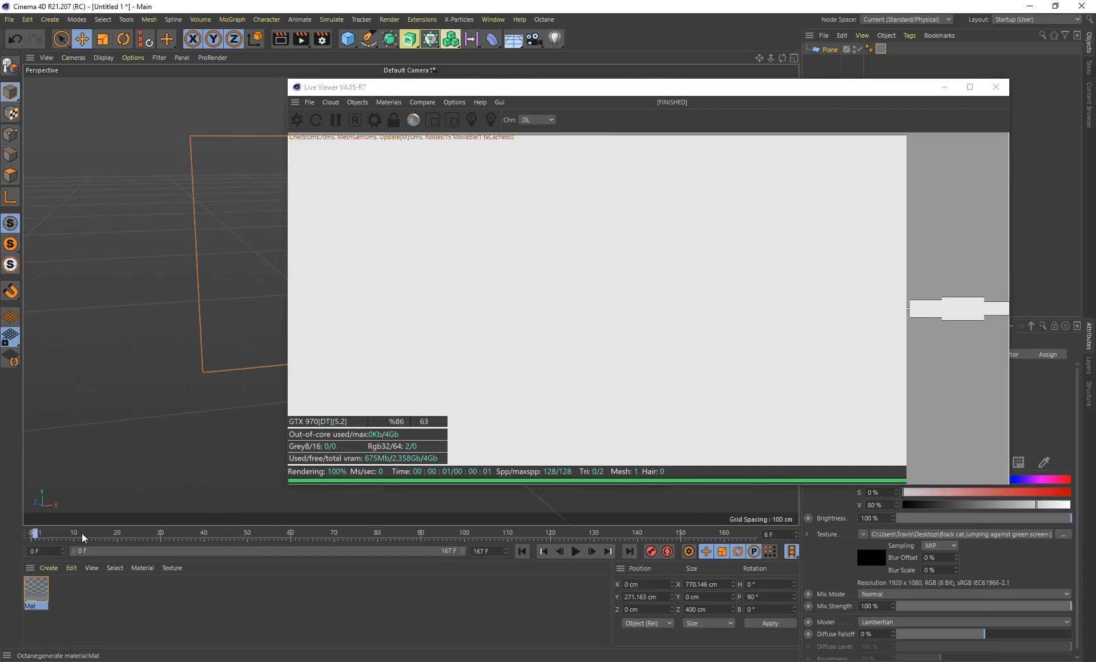
# Scrub and play the timeline to examine the cat animation on the plane in the viewport and Live Viewer
pyautogui.click(101, 533)
pyautogui.moveTo(122, 533); pyautogui.dragTo(307, 537)
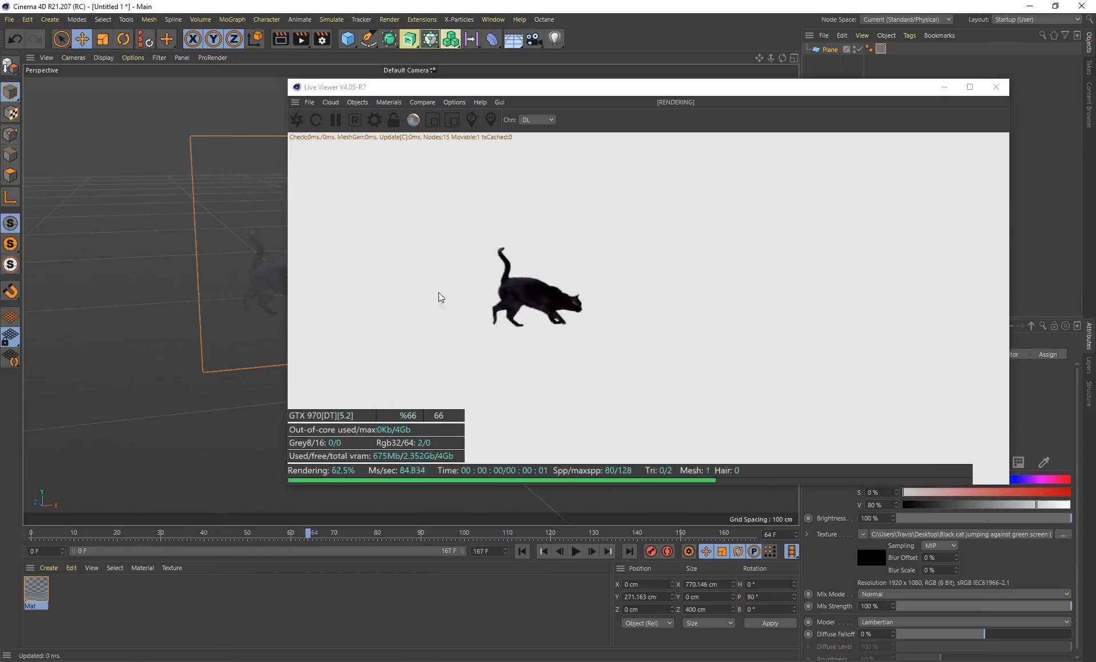
pyautogui.moveTo(525, 87); pyautogui.dragTo(715, 79)
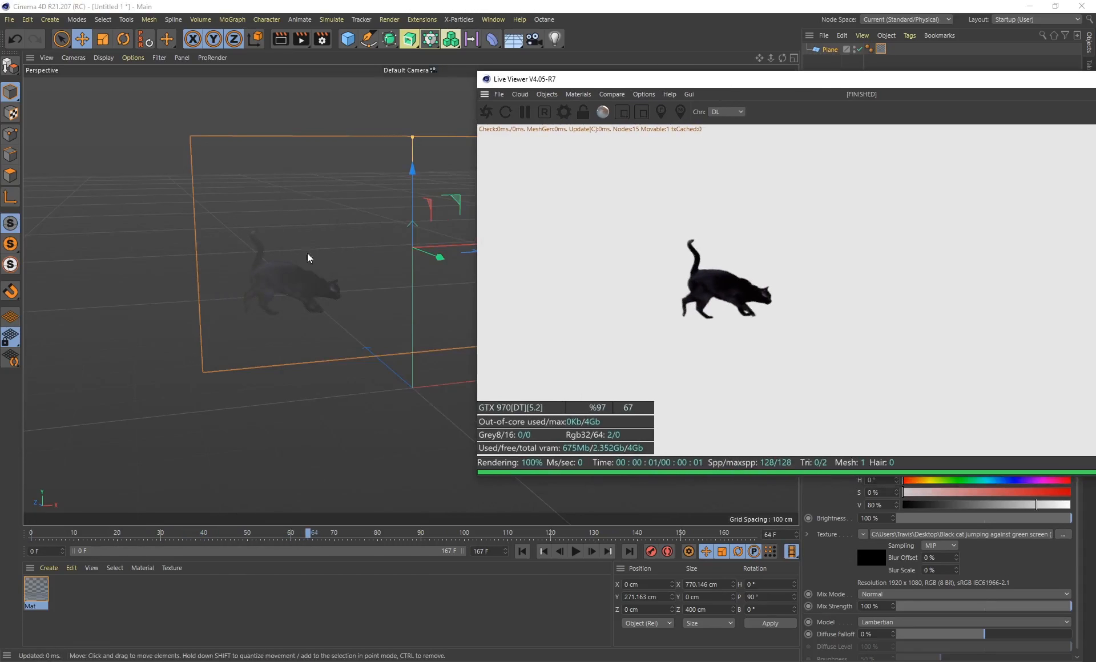
pyautogui.moveTo(556, 81); pyautogui.dragTo(686, 89)
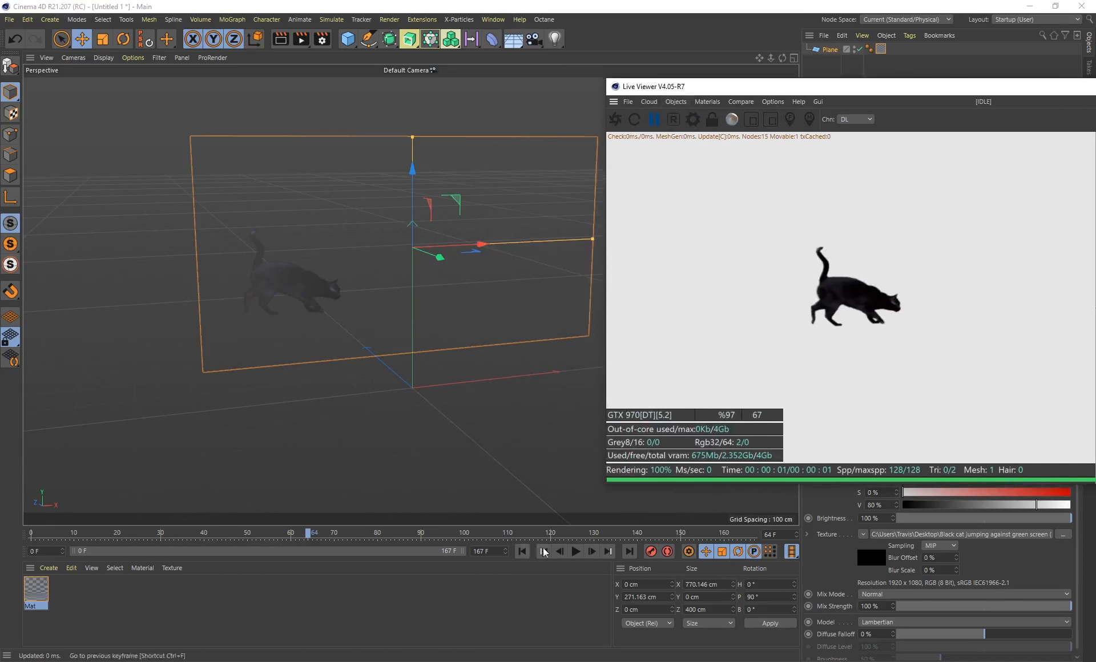
pyautogui.click(573, 546)
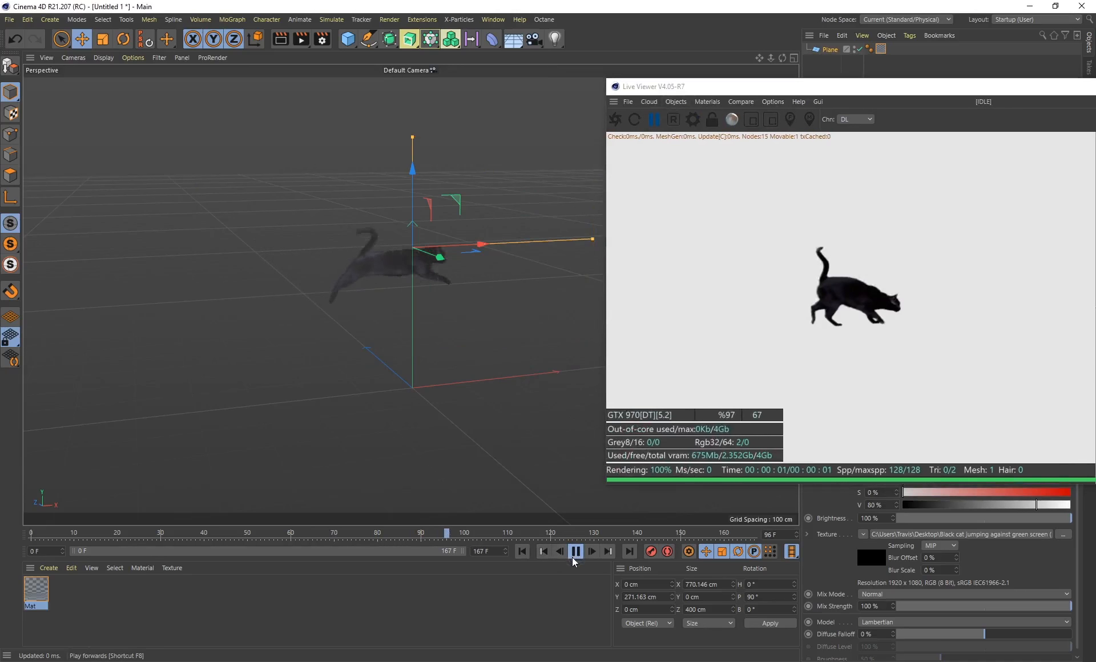
pyautogui.click(575, 554)
pyautogui.moveTo(464, 541); pyautogui.dragTo(59, 540)
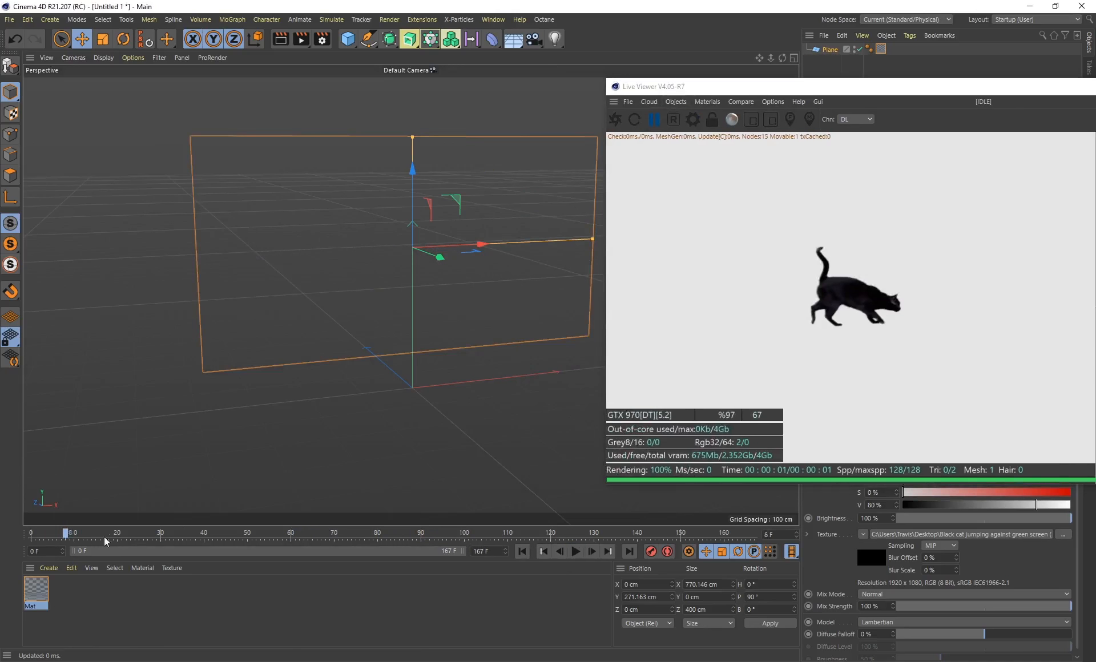
# Play and scrub the cat animation with live rendering resumed, comparing the plane's viewport preview with the Live Viewer from different angles
pyautogui.moveTo(227, 544); pyautogui.dragTo(305, 539)
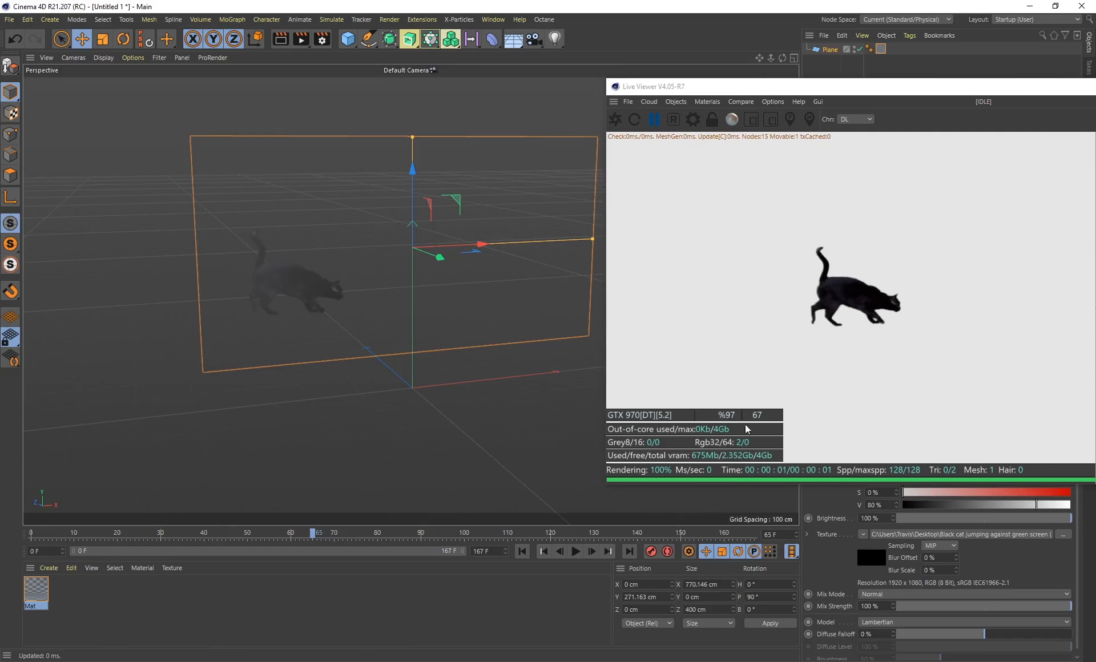
pyautogui.click(571, 558)
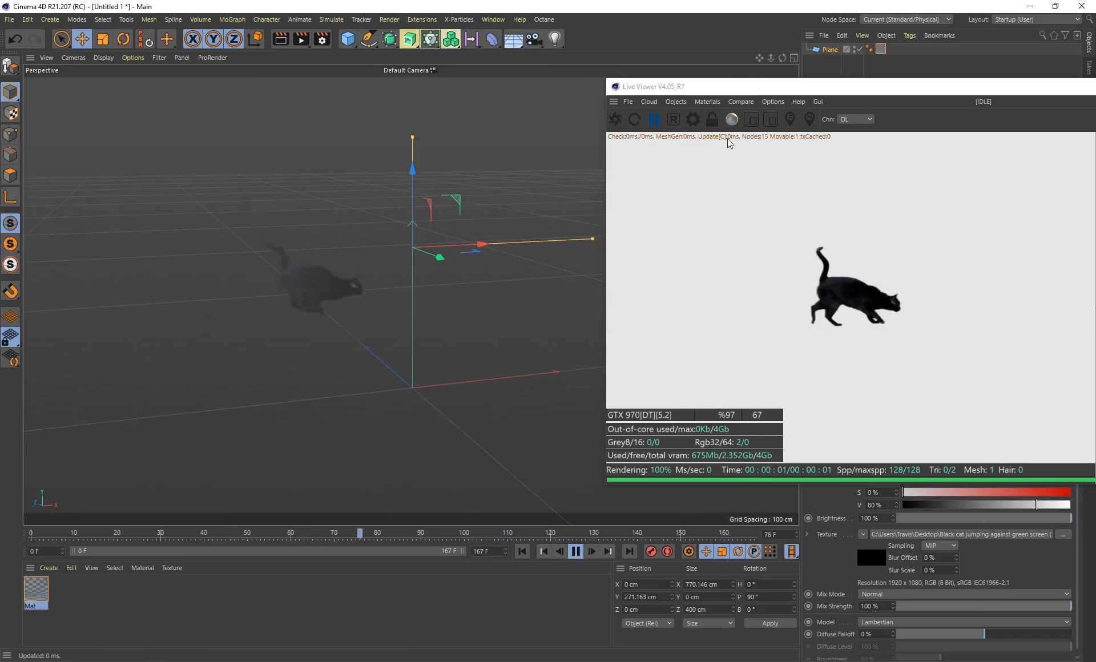
pyautogui.click(653, 120)
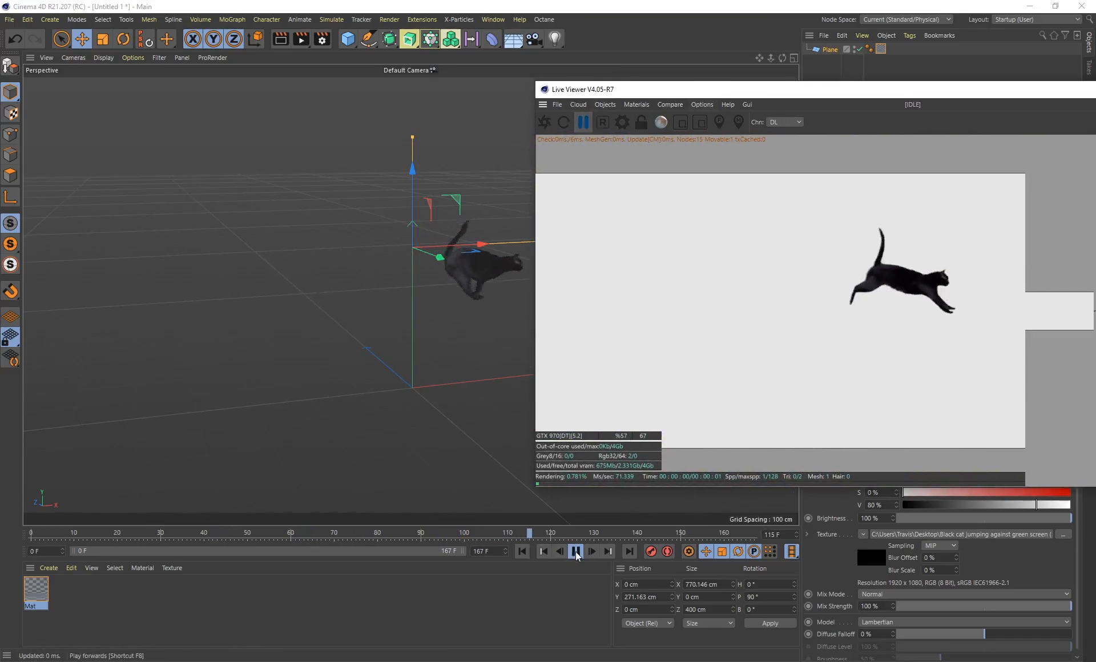
pyautogui.click(423, 333)
pyautogui.keyDown('alt'); pyautogui.moveTo(374, 264); pyautogui.dragTo(314, 325); pyautogui.keyUp('alt')
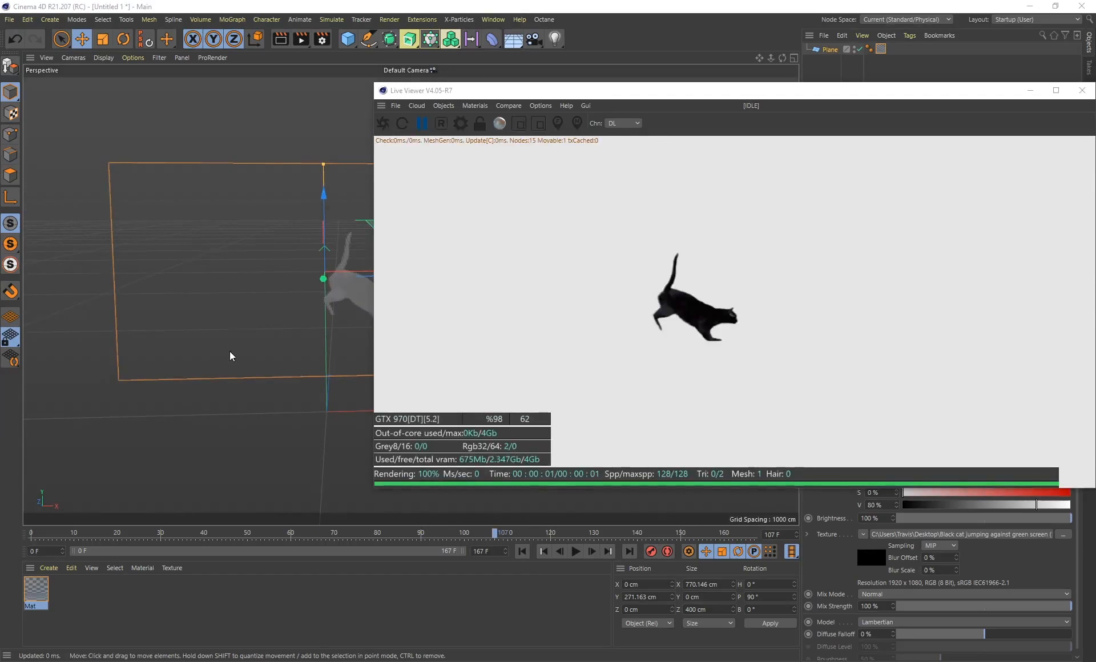
pyautogui.click(424, 128)
pyautogui.keyDown('alt'); pyautogui.moveTo(250, 151); pyautogui.dragTo(169, 160, button='middle'); pyautogui.keyUp('alt')
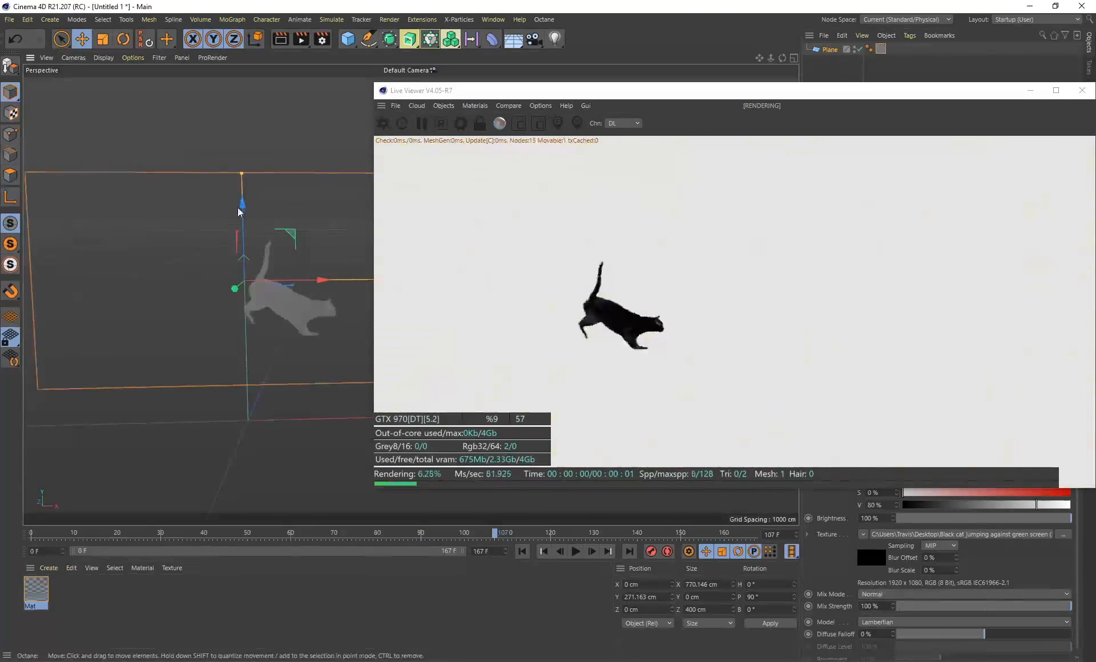
pyautogui.moveTo(505, 535); pyautogui.dragTo(574, 536)
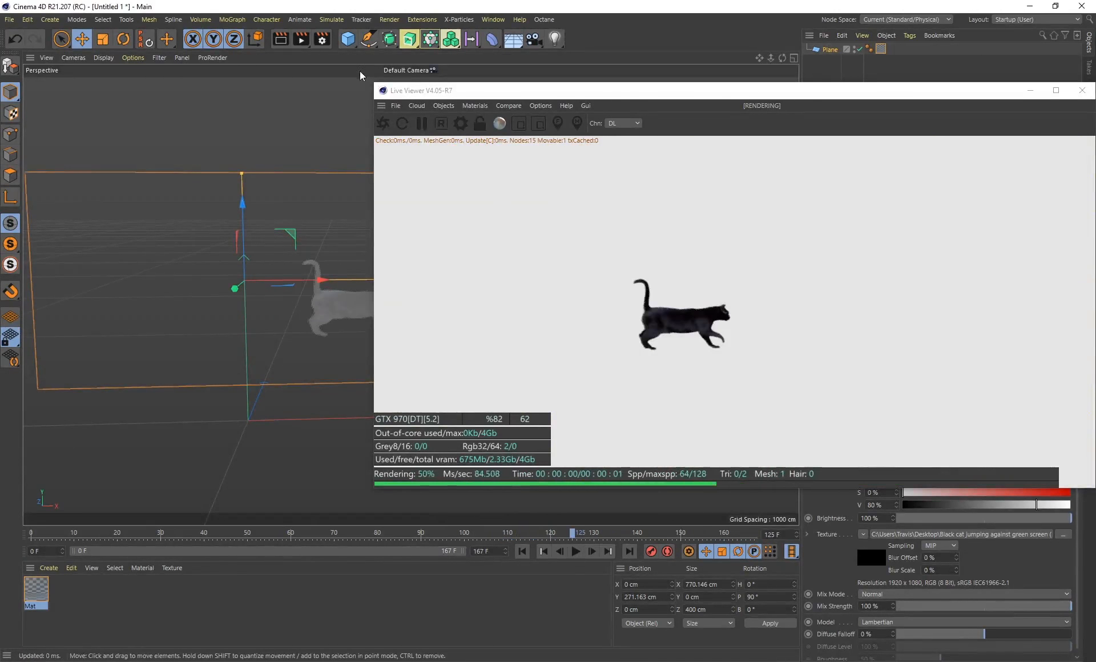
# Add a cube to the scene and scale it uniformly to about 289 cm per side
pyautogui.moveTo(346, 41); pyautogui.dragTo(441, 55)
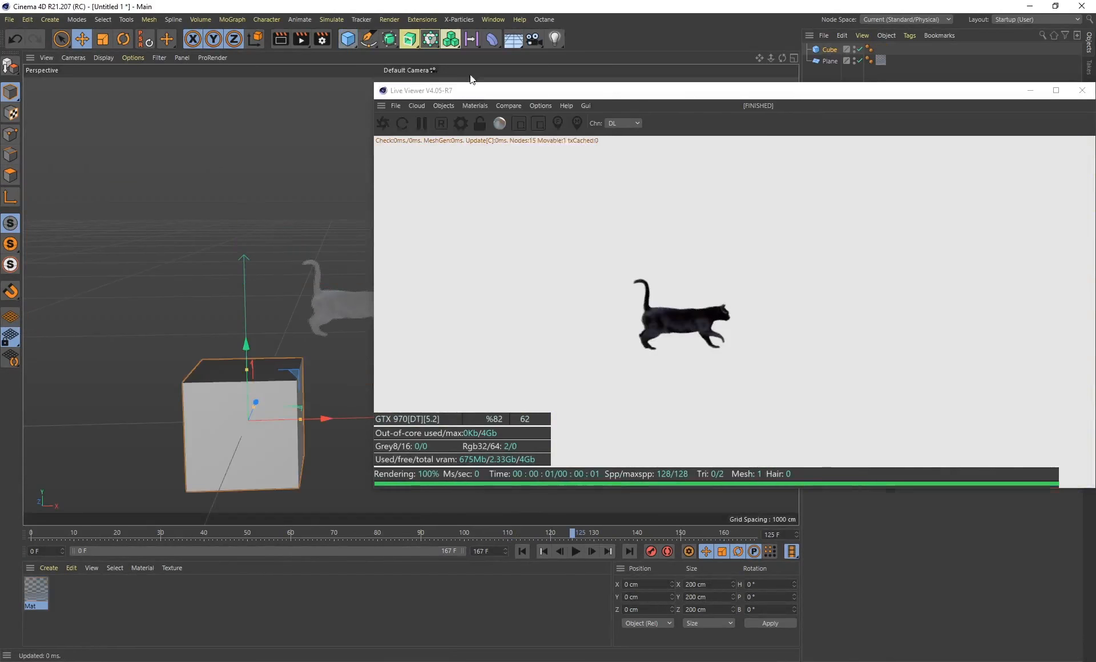
pyautogui.press('t')
pyautogui.moveTo(217, 214); pyautogui.dragTo(462, 195)
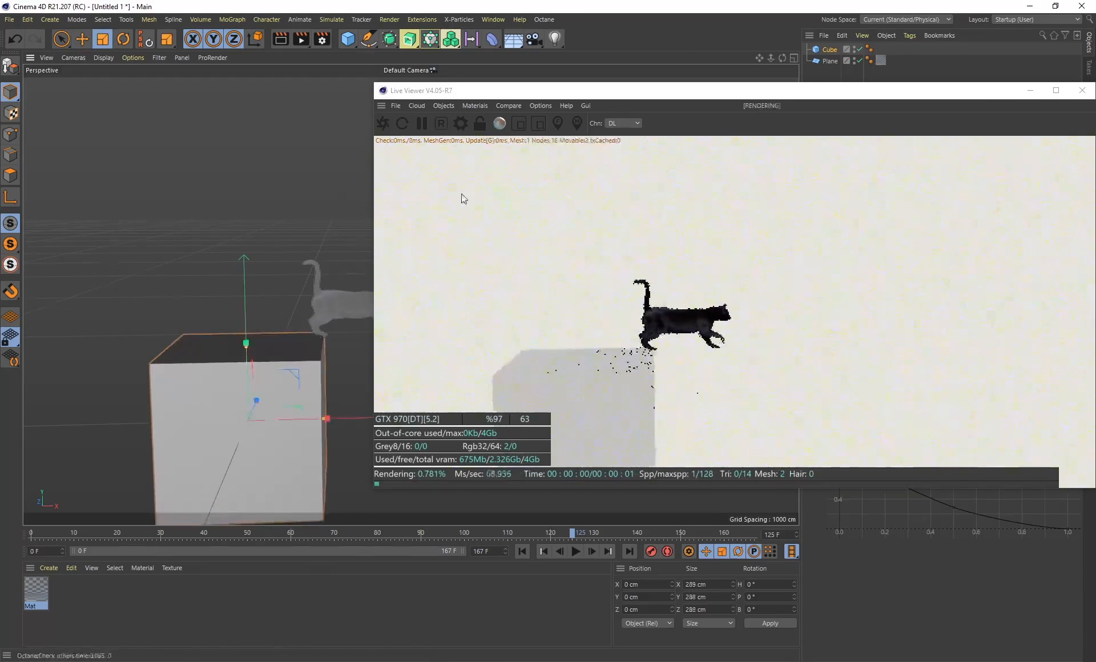
pyautogui.keyDown('alt'); pyautogui.moveTo(307, 227); pyautogui.dragTo(358, 184, button='middle'); pyautogui.keyUp('alt')
pyautogui.press('e')
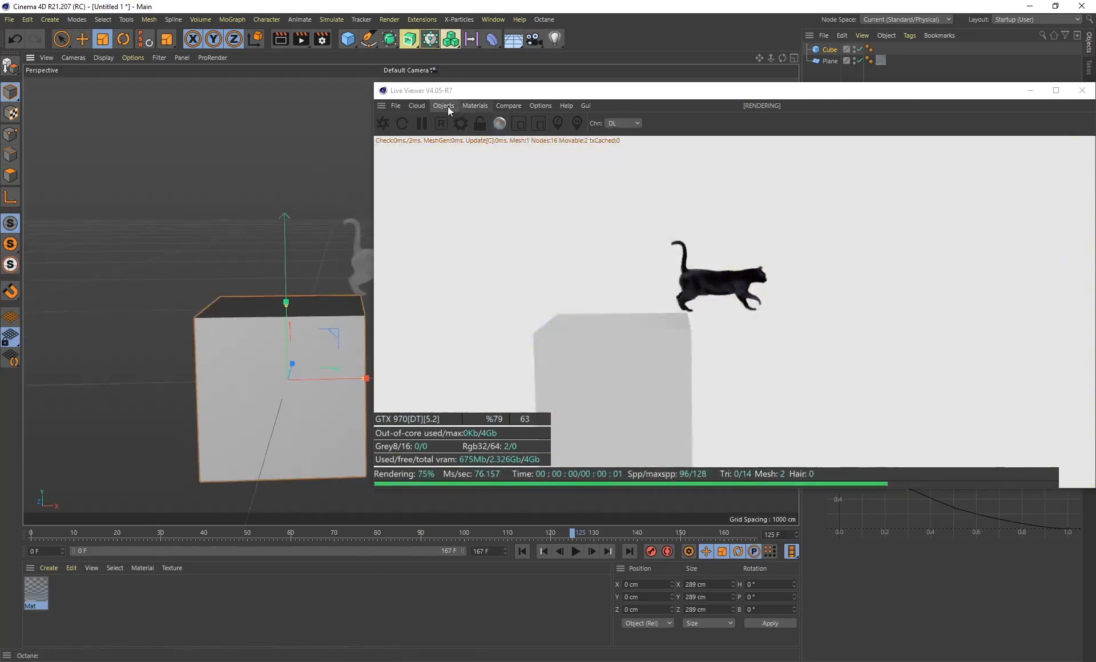
# Add an Octane Daylight and rotate it so the sun shines onto the front of the cat plane and cube
pyautogui.click(445, 106)
pyautogui.moveTo(475, 155)
pyautogui.click(552, 162)
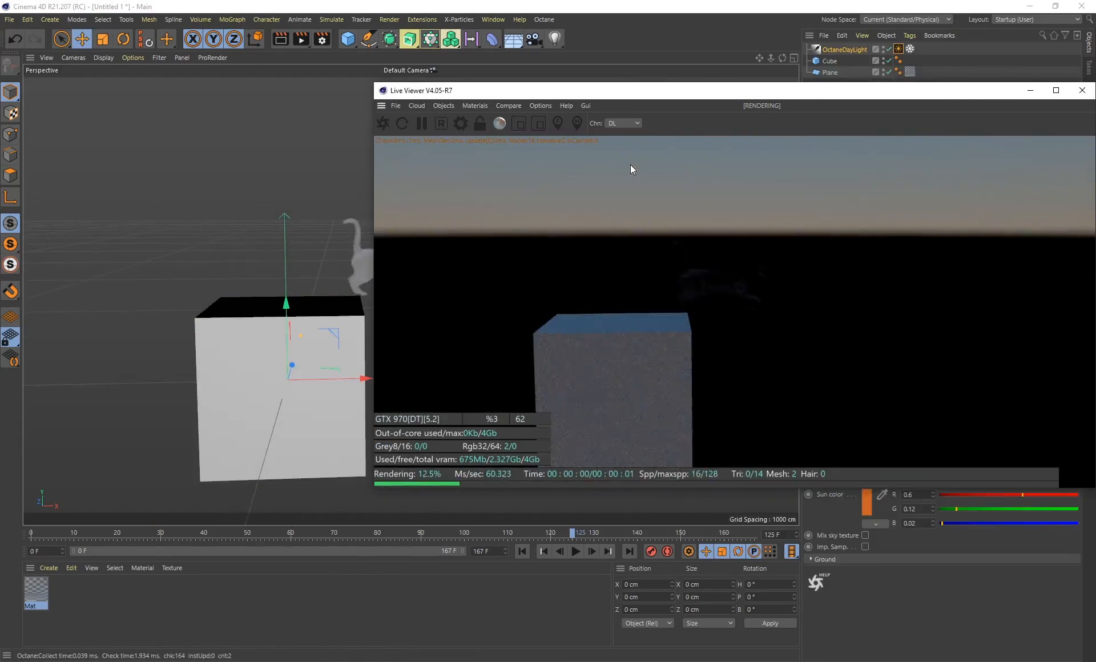
pyautogui.moveTo(651, 94); pyautogui.dragTo(771, 262)
pyautogui.keyDown('alt'); pyautogui.moveTo(389, 238); pyautogui.dragTo(411, 239); pyautogui.keyUp('alt')
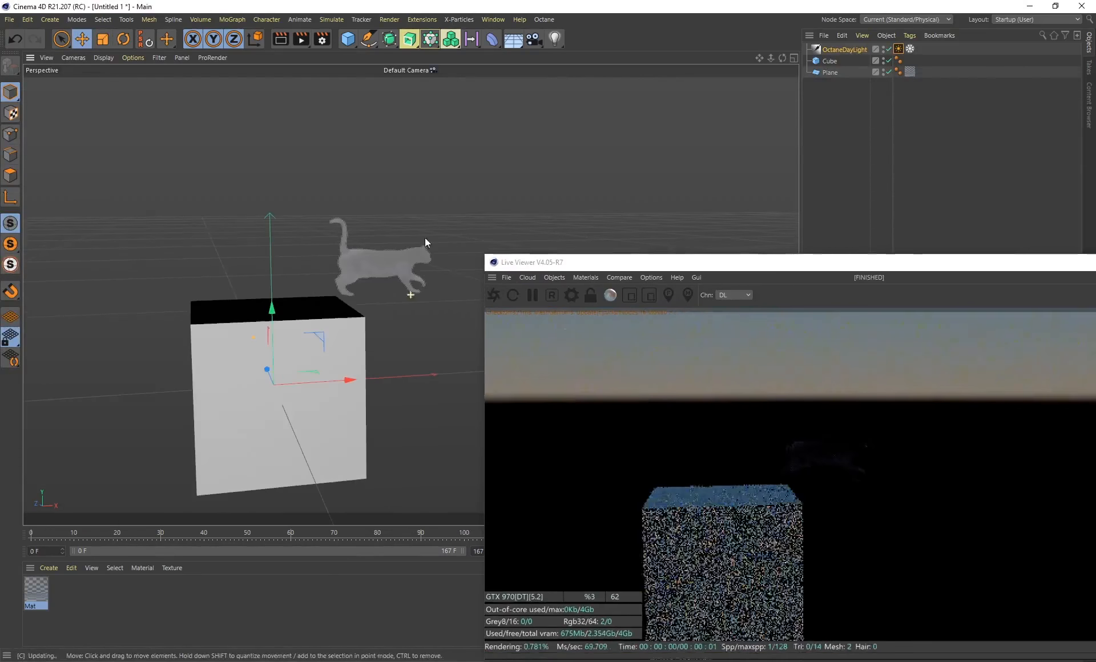
pyautogui.press('r')
pyautogui.moveTo(278, 372)
pyautogui.mouseDown()
pyautogui.moveTo(272, 197)
pyautogui.moveTo(274, 332)
pyautogui.moveTo(256, 200)
pyautogui.moveTo(284, 289)
pyautogui.moveTo(171, 245)
pyautogui.moveTo(141, 214)
pyautogui.moveTo(177, 306)
pyautogui.moveTo(363, 244)
pyautogui.moveTo(470, 250)
pyautogui.moveTo(371, 286)
pyautogui.moveTo(426, 289)
pyautogui.moveTo(323, 311)
pyautogui.moveTo(252, 306)
pyautogui.moveTo(314, 287)
pyautogui.mouseUp()
# Move the cube behind the cat plane and stretch it to about 832 cm along X as a backdrop
pyautogui.click(320, 282)
pyautogui.click(306, 382)
pyautogui.press('e')
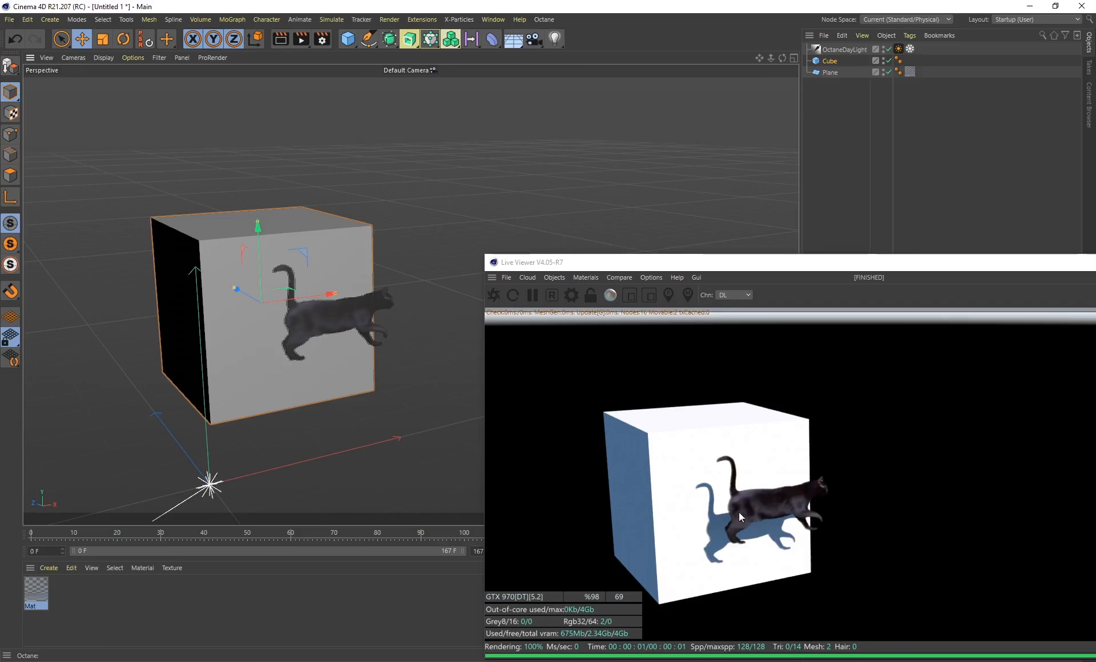
pyautogui.scroll(3, 322, 373)
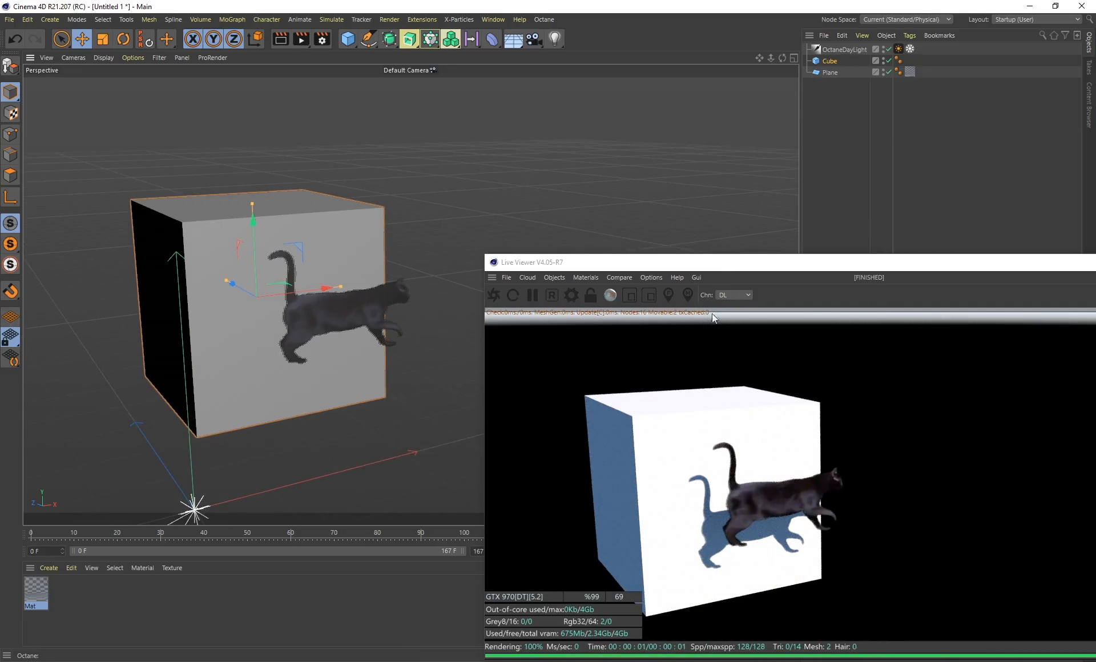
pyautogui.moveTo(341, 286); pyautogui.dragTo(716, 269)
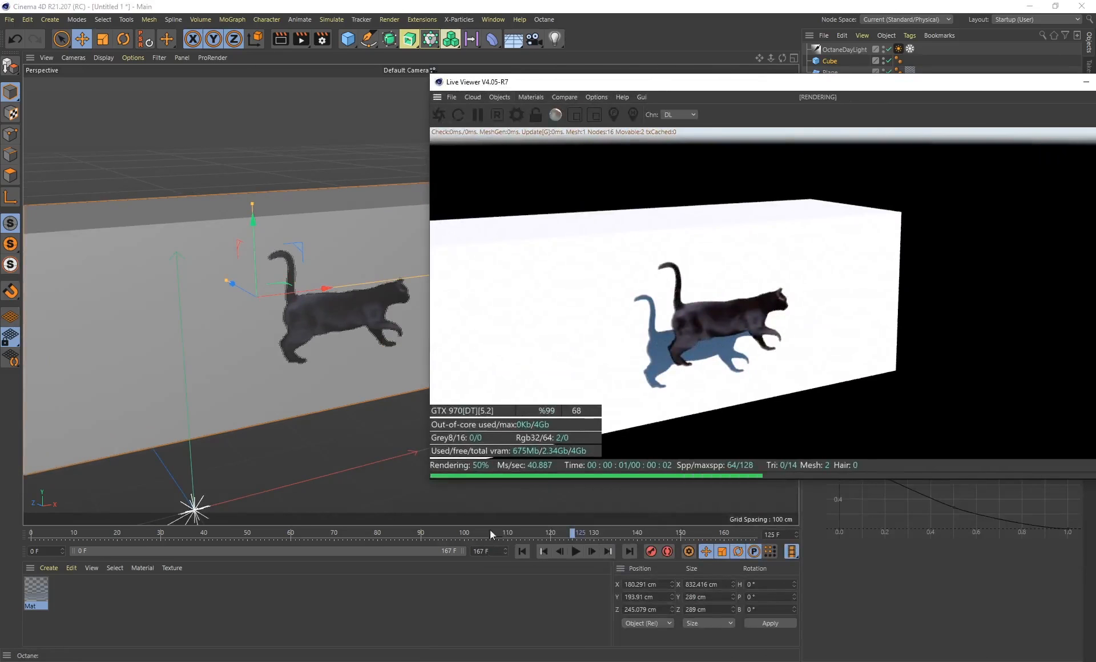
# Scrub the timeline from several viewing angles to examine the animated cat and its shadow on the stretched cube
pyautogui.moveTo(575, 533); pyautogui.dragTo(524, 534)
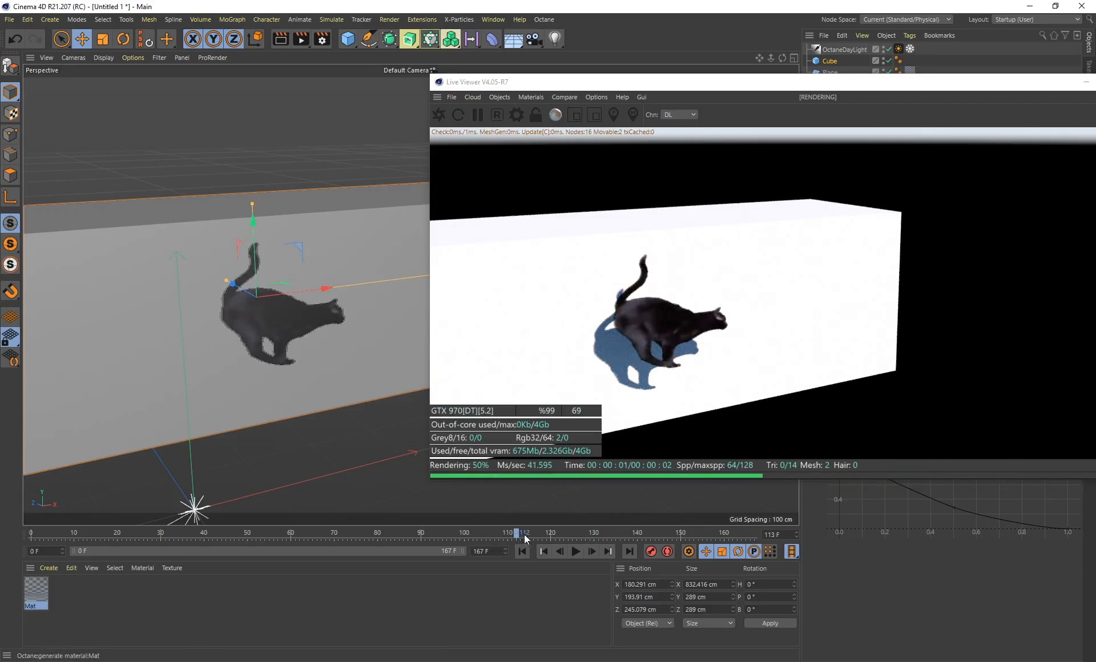
pyautogui.click(568, 534)
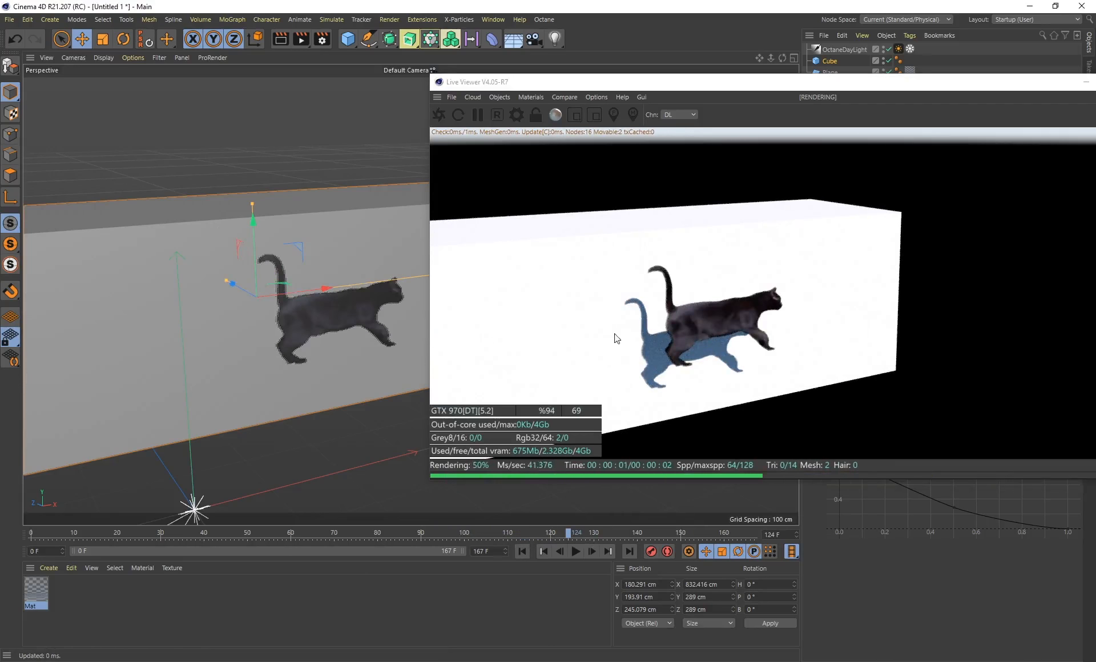
pyautogui.moveTo(323, 342)
pyautogui.keyDown('alt'); pyautogui.mouseDown()
pyautogui.moveTo(350, 334)
pyautogui.moveTo(306, 340)
pyautogui.moveTo(333, 352)
pyautogui.mouseUp(); pyautogui.keyUp('alt')
pyautogui.moveTo(573, 534); pyautogui.dragTo(592, 533)
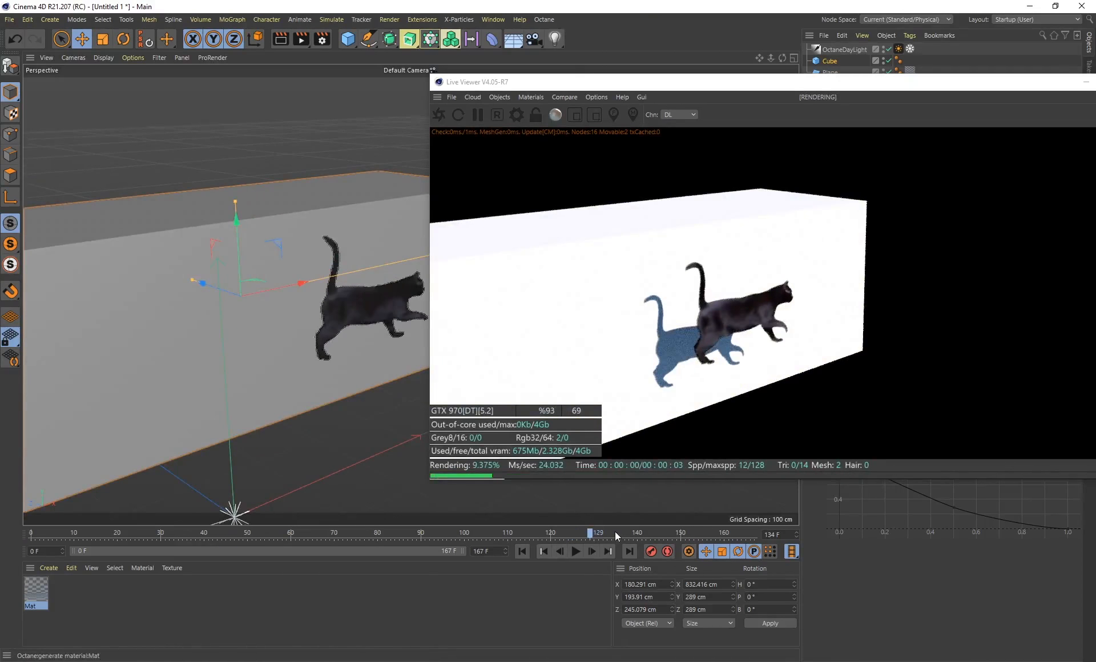
pyautogui.moveTo(491, 534); pyautogui.dragTo(381, 535)
pyautogui.keyDown('alt'); pyautogui.moveTo(239, 372); pyautogui.dragTo(215, 287); pyautogui.keyUp('alt')
pyautogui.moveTo(408, 538); pyautogui.dragTo(477, 534)
pyautogui.keyDown('alt'); pyautogui.moveTo(142, 361); pyautogui.dragTo(282, 352); pyautogui.keyUp('alt')
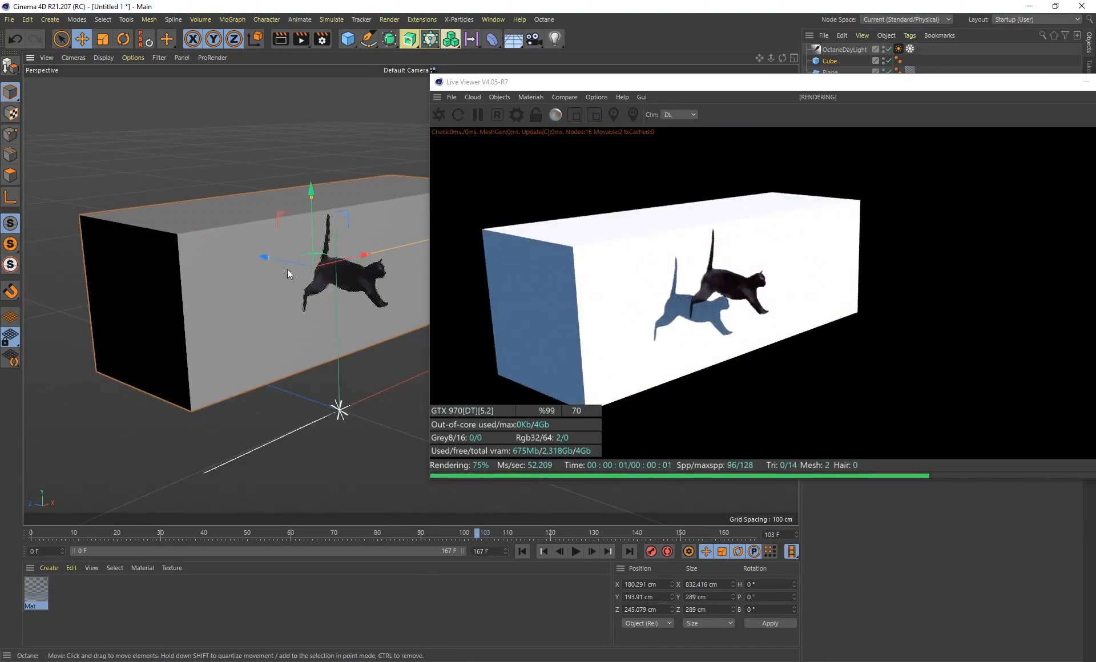
# Duplicate the backdrop cube, place the copy lower beneath the cat and shorten its X size to about 291 cm
pyautogui.keyDown('ctrl'); pyautogui.moveTo(287, 269); pyautogui.dragTo(406, 228); pyautogui.keyUp('ctrl')
pyautogui.keyDown('alt'); pyautogui.moveTo(345, 188); pyautogui.dragTo(250, 324); pyautogui.keyUp('alt')
pyautogui.moveTo(404, 335); pyautogui.dragTo(297, 365)
pyautogui.moveTo(227, 379); pyautogui.dragTo(413, 364)
# Scale the duplicate cube to about 229 x 227 x 227 cm and move it to about X 48, Y 20 cm under the cat
pyautogui.press('t')
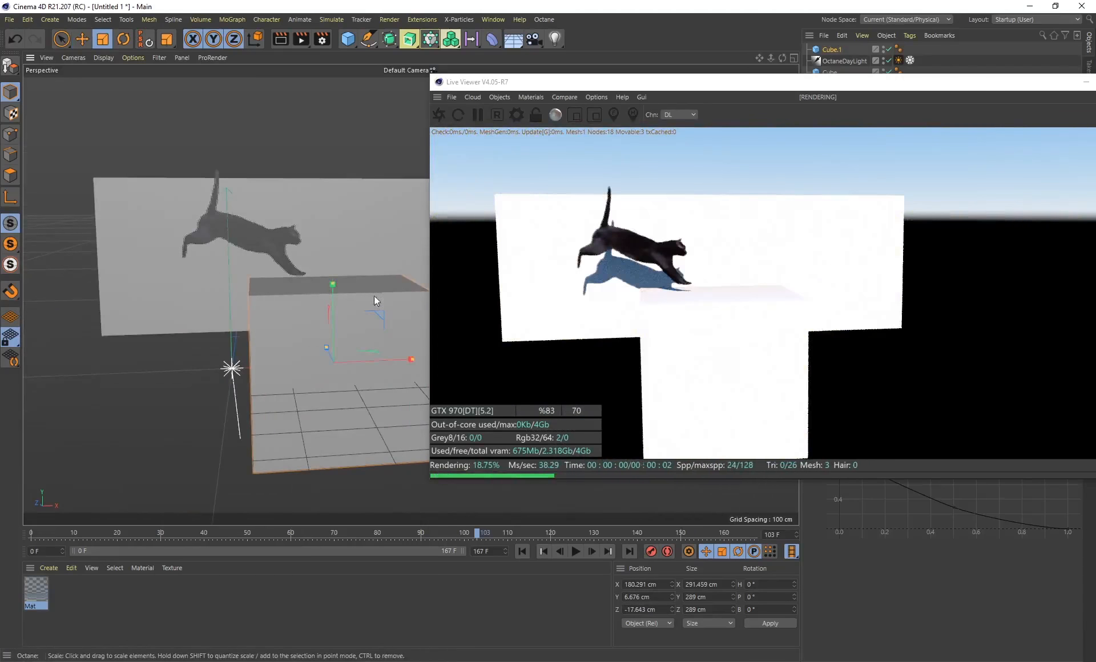
pyautogui.moveTo(388, 267); pyautogui.dragTo(329, 269)
pyautogui.press('e')
pyautogui.moveTo(413, 356); pyautogui.dragTo(280, 243)
pyautogui.keyDown('alt'); pyautogui.moveTo(276, 241); pyautogui.dragTo(267, 266, button='middle'); pyautogui.keyUp('alt')
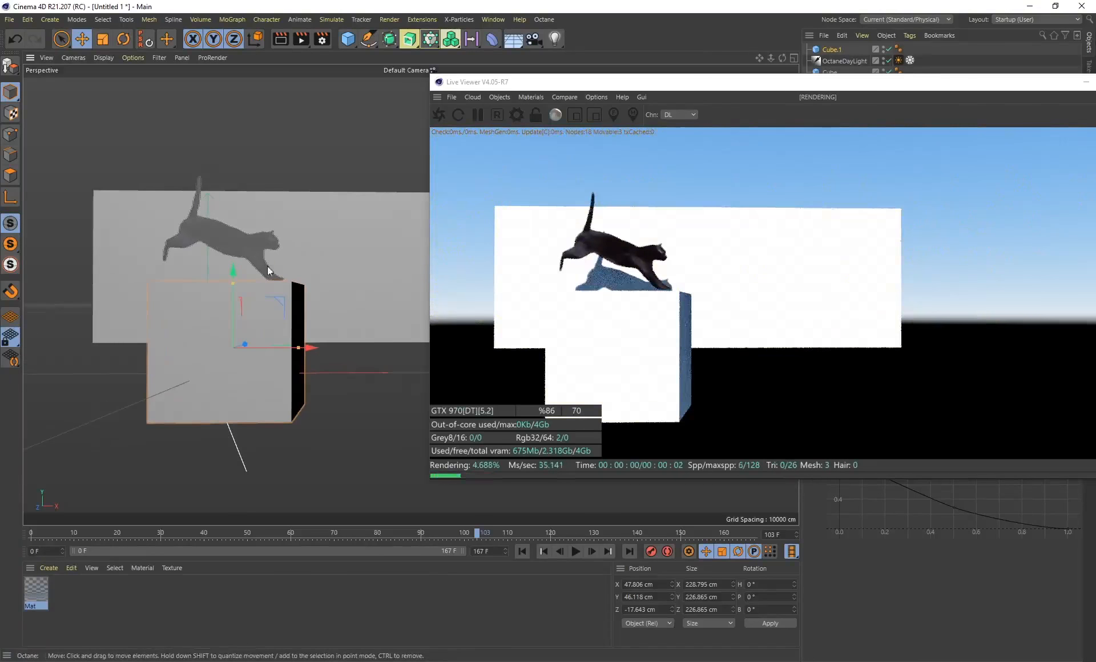
pyautogui.moveTo(222, 271); pyautogui.dragTo(231, 289)
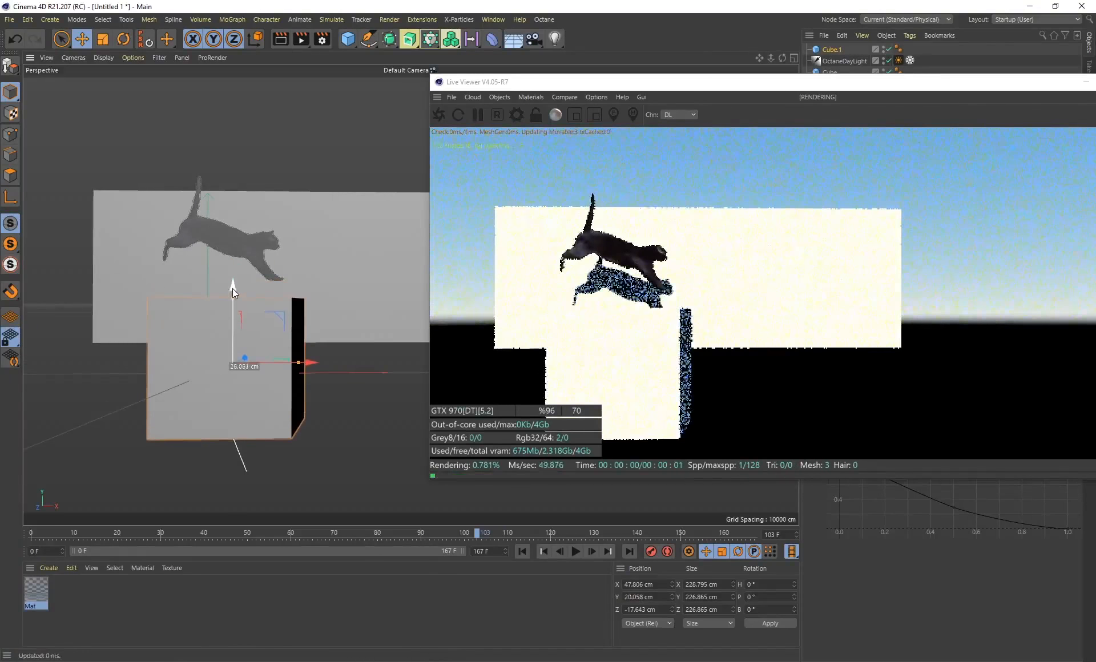
# Tilt the cat plane to about 70° pitch and lower it to about X 9, Y 219 cm so the cat meets the small cube
pyautogui.click(261, 251)
pyautogui.moveTo(209, 153); pyautogui.dragTo(211, 169)
pyautogui.press('r')
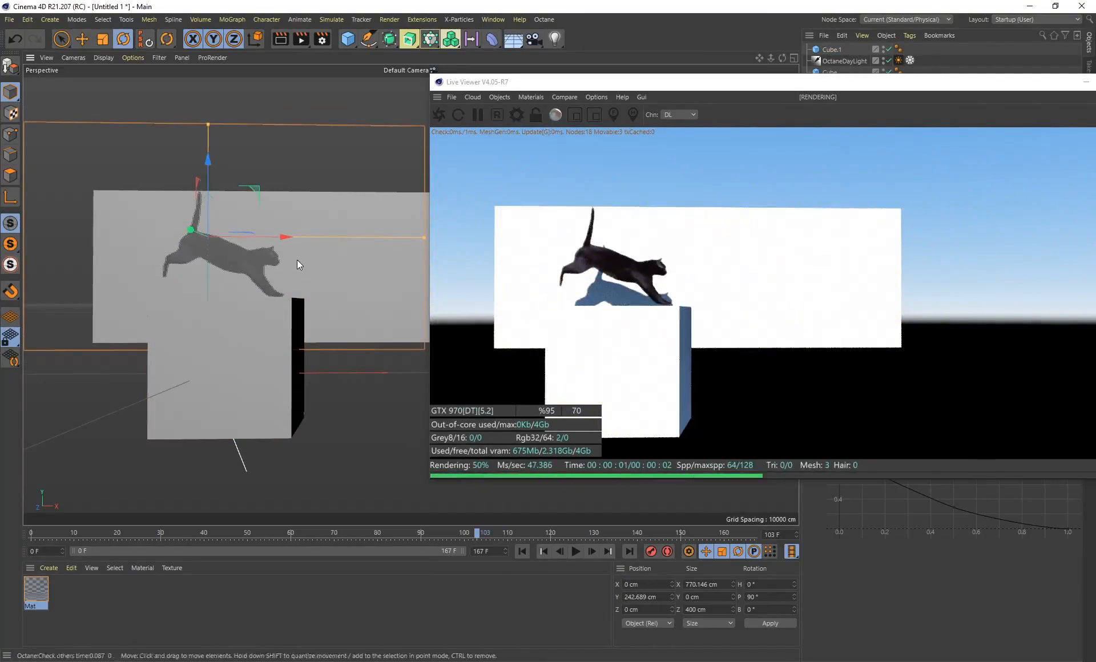
pyautogui.moveTo(249, 274)
pyautogui.mouseDown()
pyautogui.moveTo(245, 265)
pyautogui.moveTo(270, 266)
pyautogui.mouseUp()
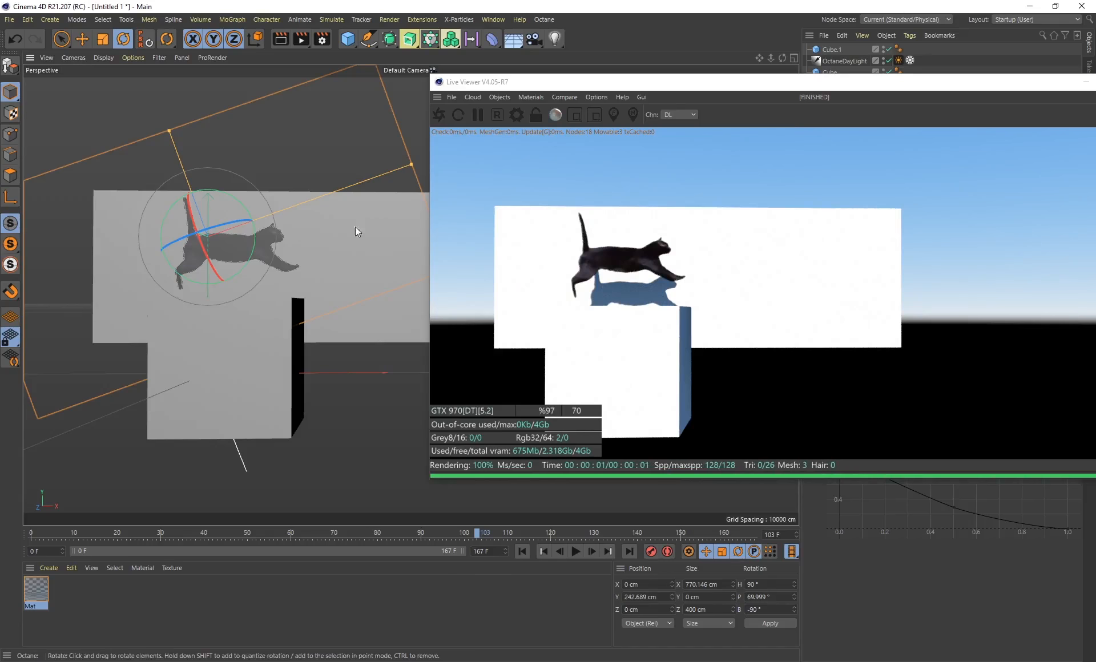
pyautogui.moveTo(186, 171); pyautogui.dragTo(195, 184)
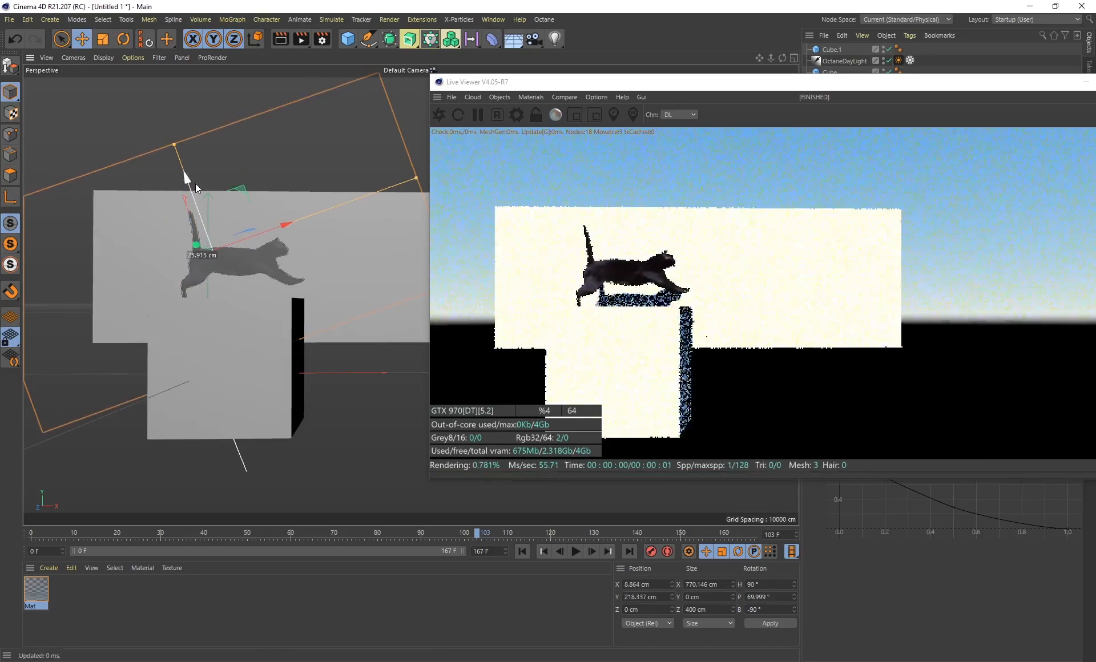
# Duplicate the small cube along X, placing the copy beside it with a gap between them
pyautogui.click(243, 366)
pyautogui.keyDown('alt'); pyautogui.moveTo(340, 374); pyautogui.dragTo(258, 365, button='middle'); pyautogui.keyUp('alt')
pyautogui.keyDown('ctrl'); pyautogui.moveTo(221, 346); pyautogui.dragTo(380, 365); pyautogui.keyUp('ctrl')
# Go to frame 106 and rotate the cat plane to about 82° pitch so the front paws meet the first small cube
pyautogui.click(180, 238)
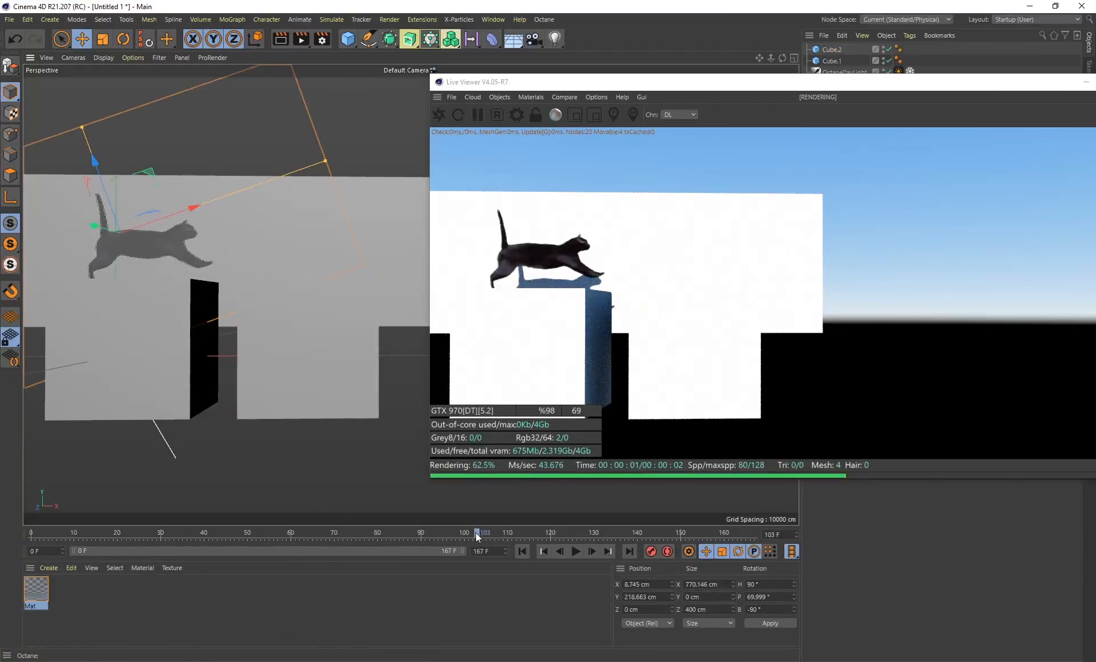
pyautogui.press('r')
pyautogui.moveTo(167, 238)
pyautogui.mouseDown()
pyautogui.moveTo(166, 225)
pyautogui.moveTo(166, 239)
pyautogui.mouseUp()
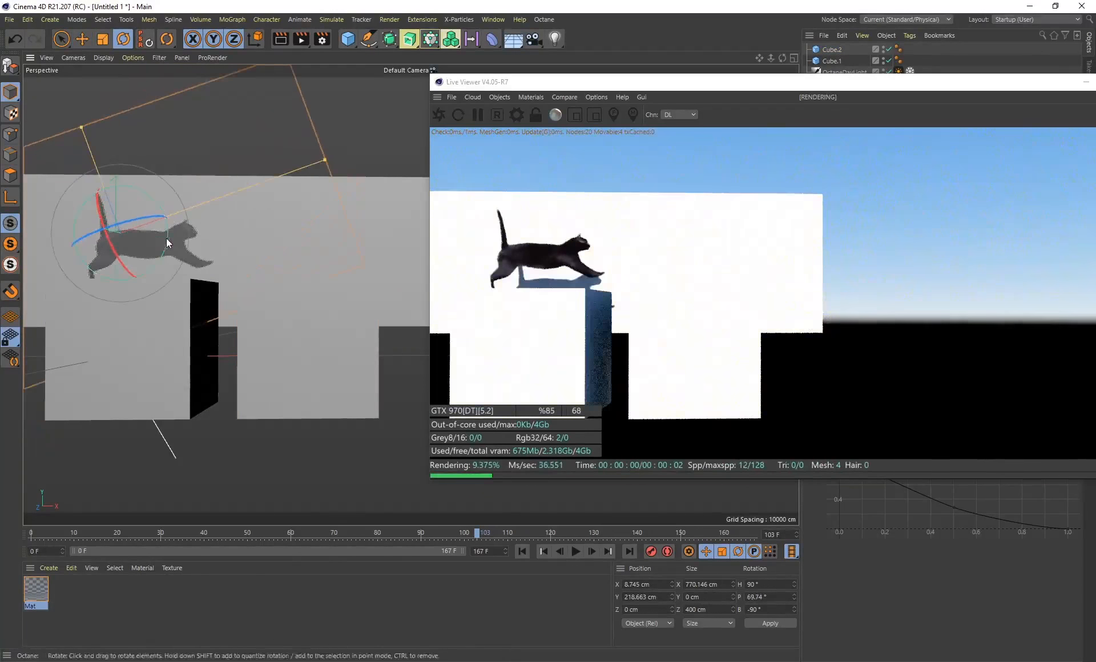
pyautogui.moveTo(453, 536); pyautogui.dragTo(493, 537)
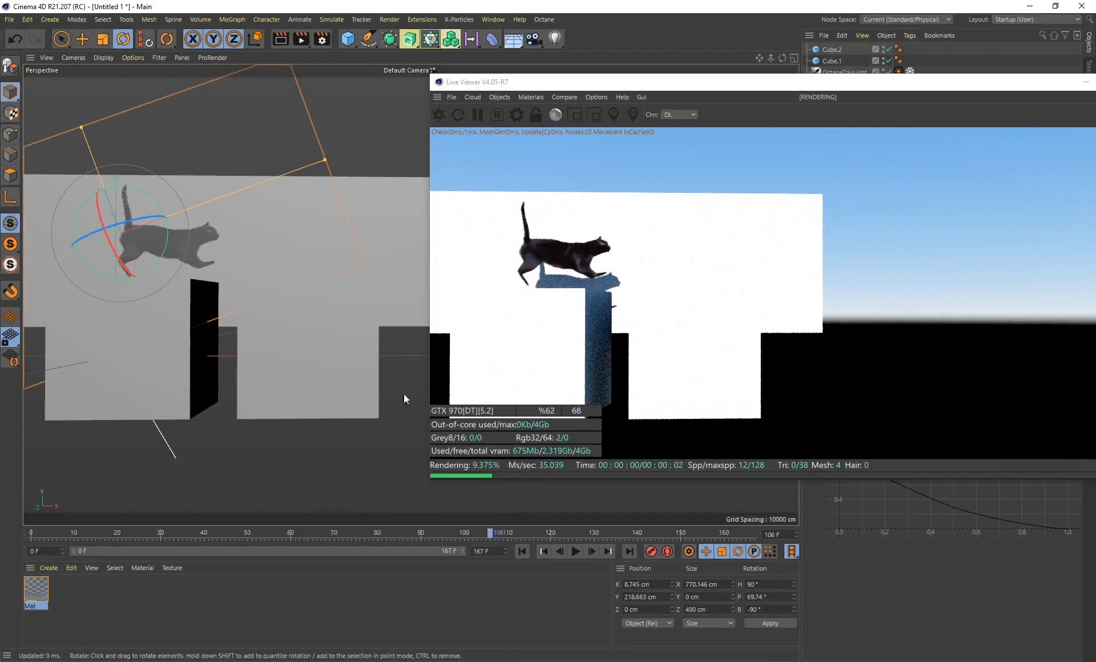
pyautogui.moveTo(166, 245); pyautogui.dragTo(166, 256)
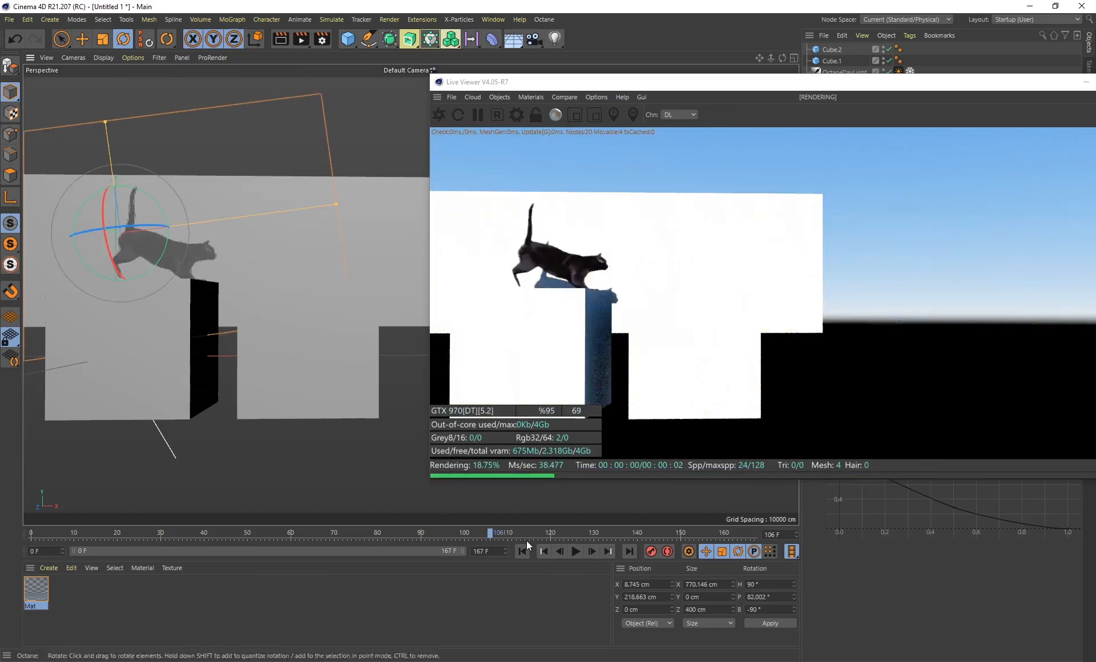
# At frame 91, reduce the first small cube's height to about 142 cm and move it to about X -209, Y 11 cm beneath the cat's hind paws
pyautogui.press('e')
pyautogui.click(176, 318)
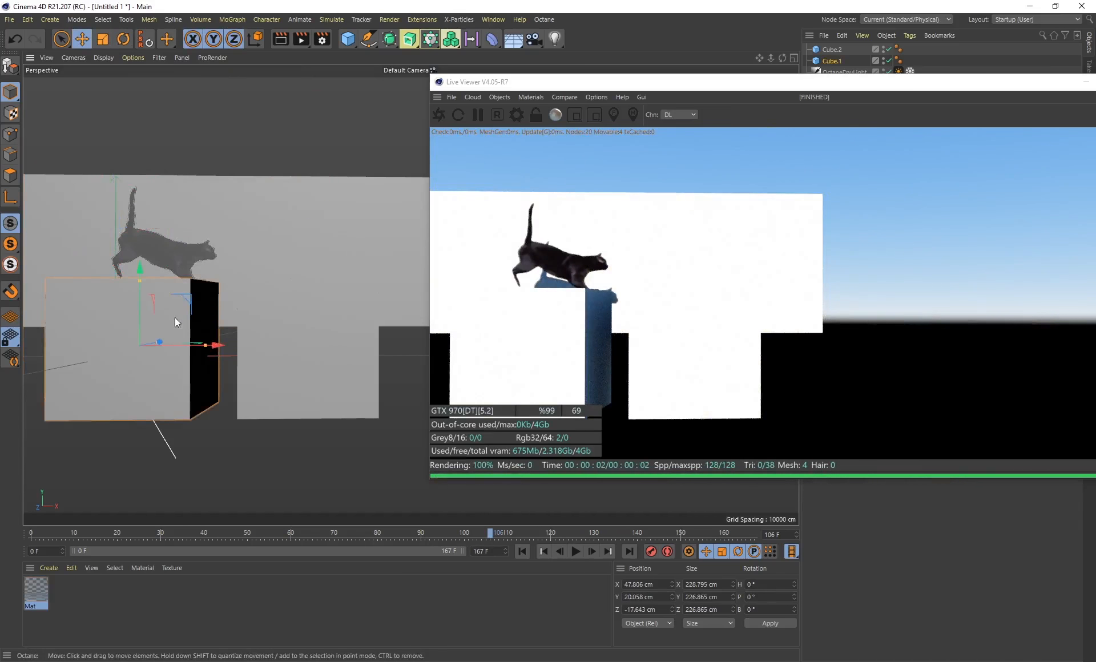
pyautogui.moveTo(222, 345); pyautogui.dragTo(183, 345)
pyautogui.keyDown('alt'); pyautogui.moveTo(231, 294); pyautogui.dragTo(327, 280, button='middle'); pyautogui.keyUp('alt')
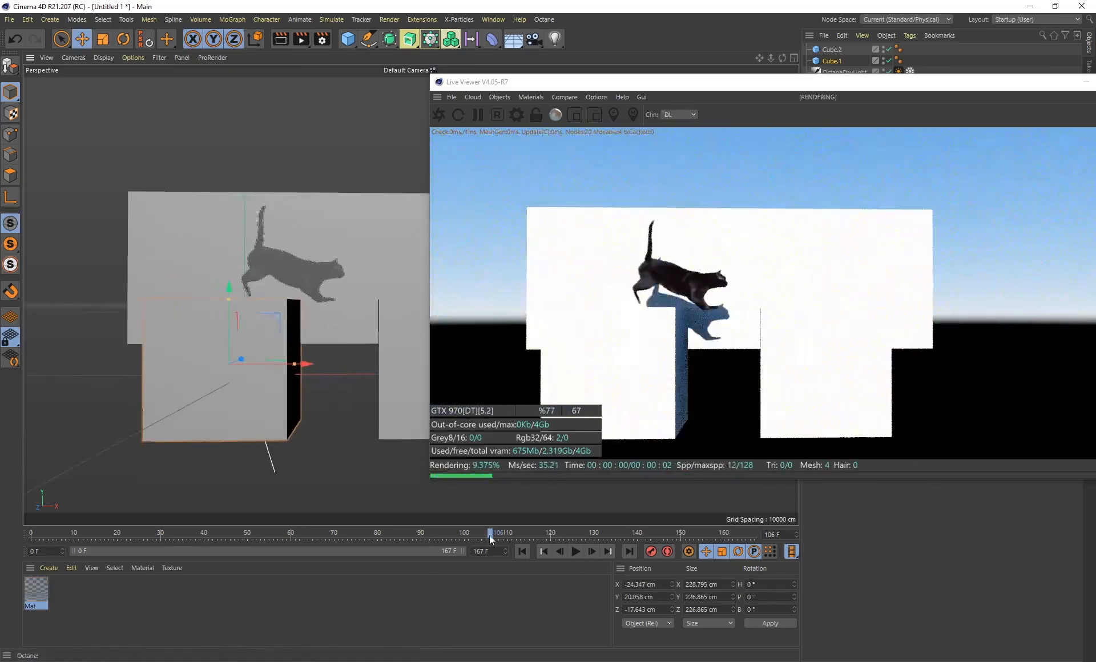
pyautogui.moveTo(491, 533); pyautogui.dragTo(424, 531)
pyautogui.moveTo(230, 297); pyautogui.dragTo(229, 324)
pyautogui.moveTo(301, 363); pyautogui.dragTo(197, 370)
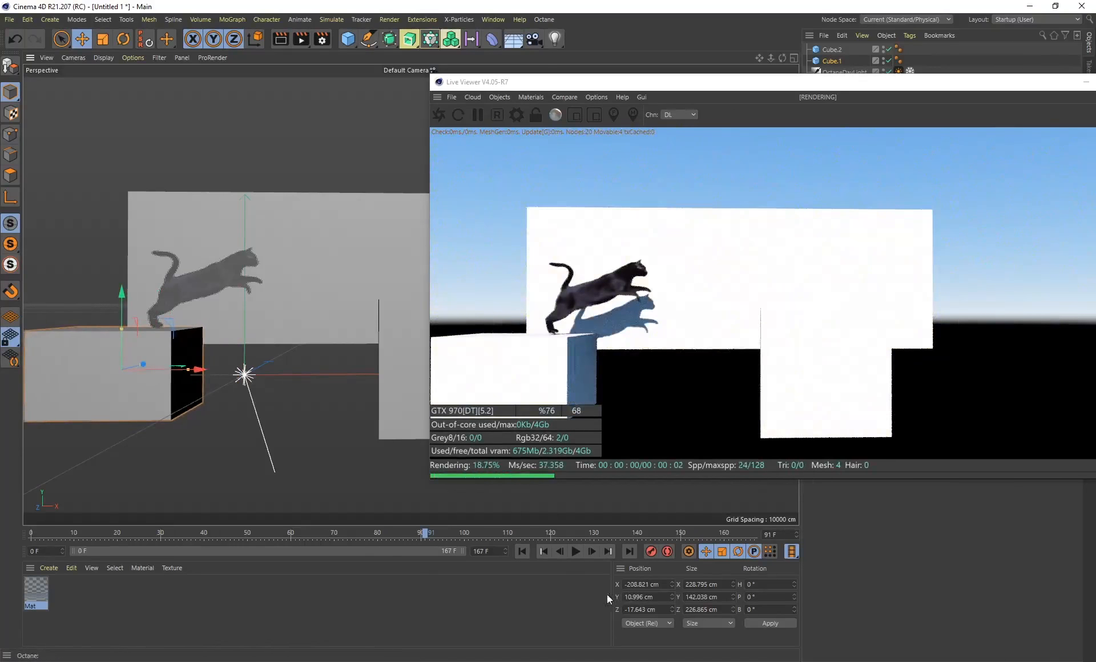
# Move the second small cube to about X 93, Y 15, Z -6 cm beneath the landing cat at frame 104, and check frame 110
pyautogui.click(375, 534)
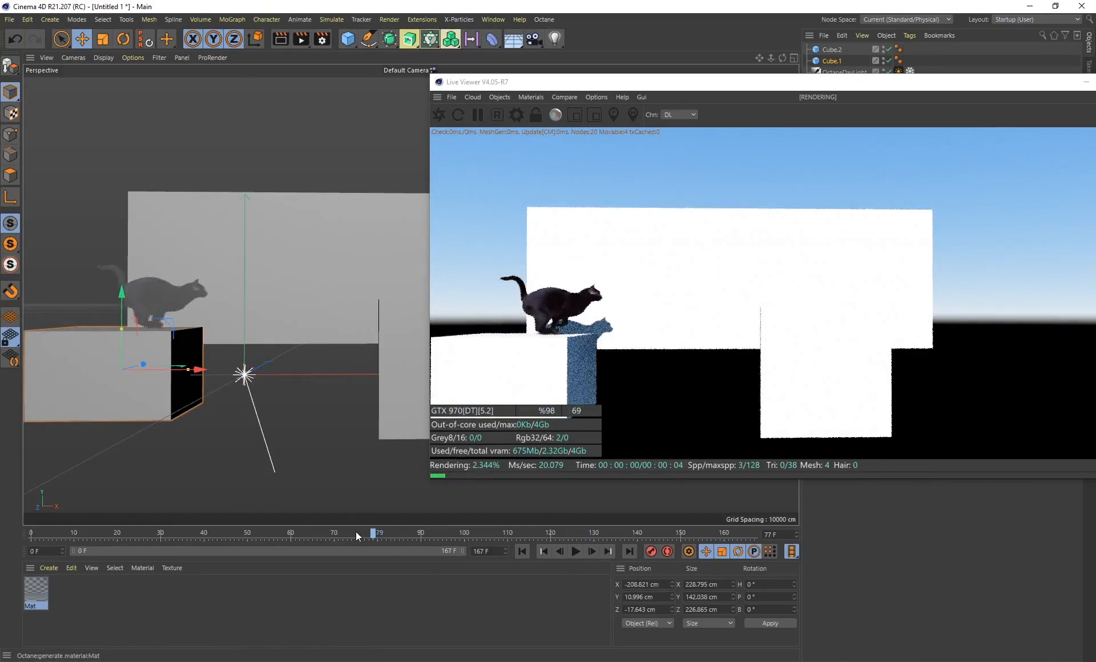
pyautogui.moveTo(418, 537); pyautogui.dragTo(482, 547)
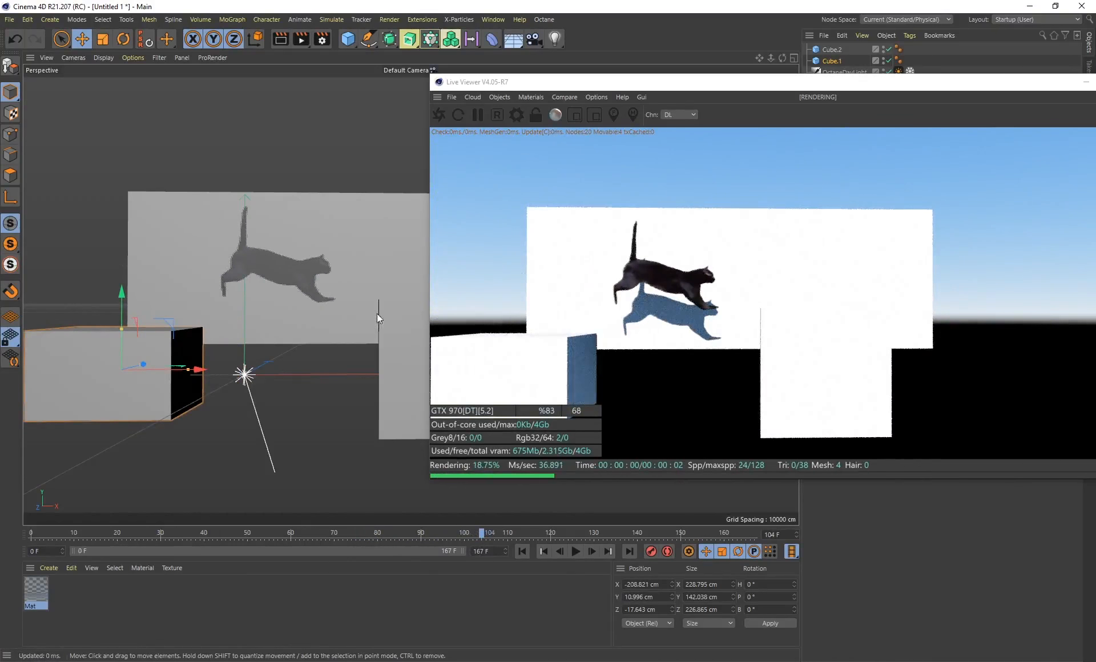
pyautogui.click(410, 338)
pyautogui.moveTo(396, 340); pyautogui.dragTo(256, 335)
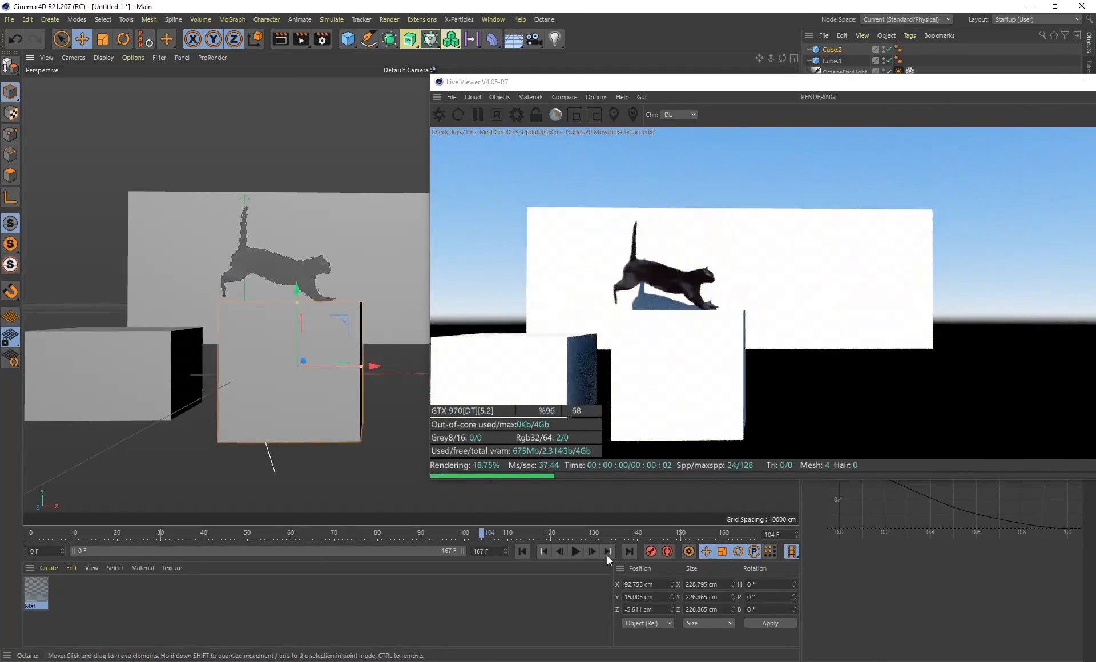
pyautogui.moveTo(486, 536); pyautogui.dragTo(510, 550)
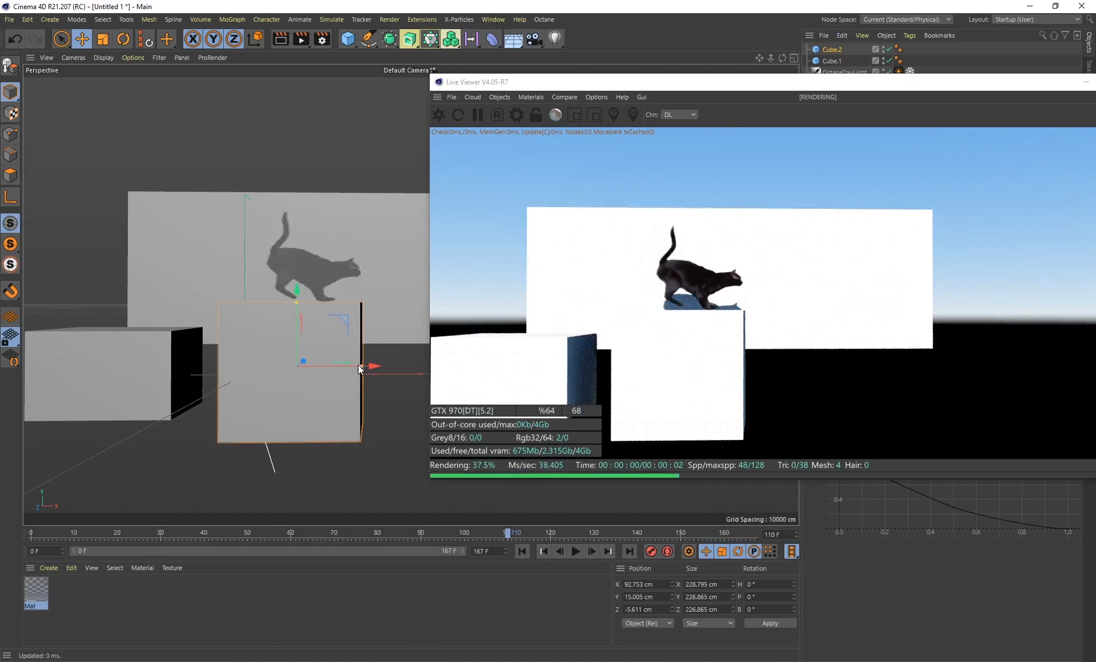
# Widen the second small cube to about 316 cm centred near X 126 cm, and check the cat's contact at frames 89 and 104
pyautogui.moveTo(362, 366); pyautogui.dragTo(396, 364)
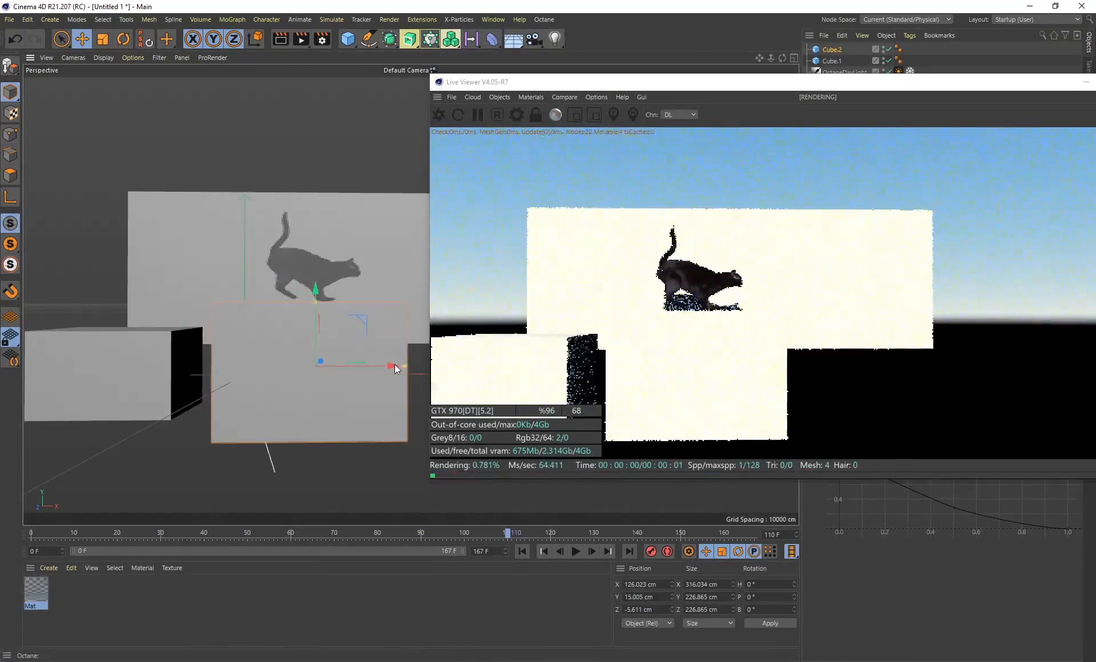
pyautogui.moveTo(505, 533); pyautogui.dragTo(412, 531)
pyautogui.keyDown('alt'); pyautogui.moveTo(206, 297); pyautogui.dragTo(256, 313, button='middle'); pyautogui.keyUp('alt')
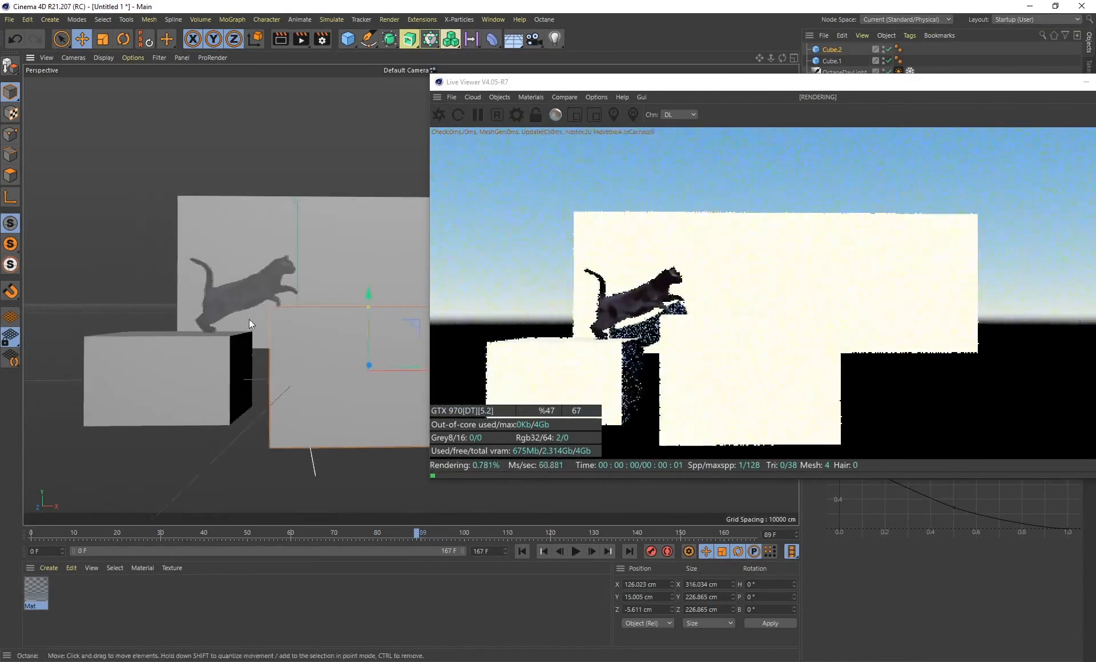
pyautogui.moveTo(430, 537); pyautogui.dragTo(481, 530)
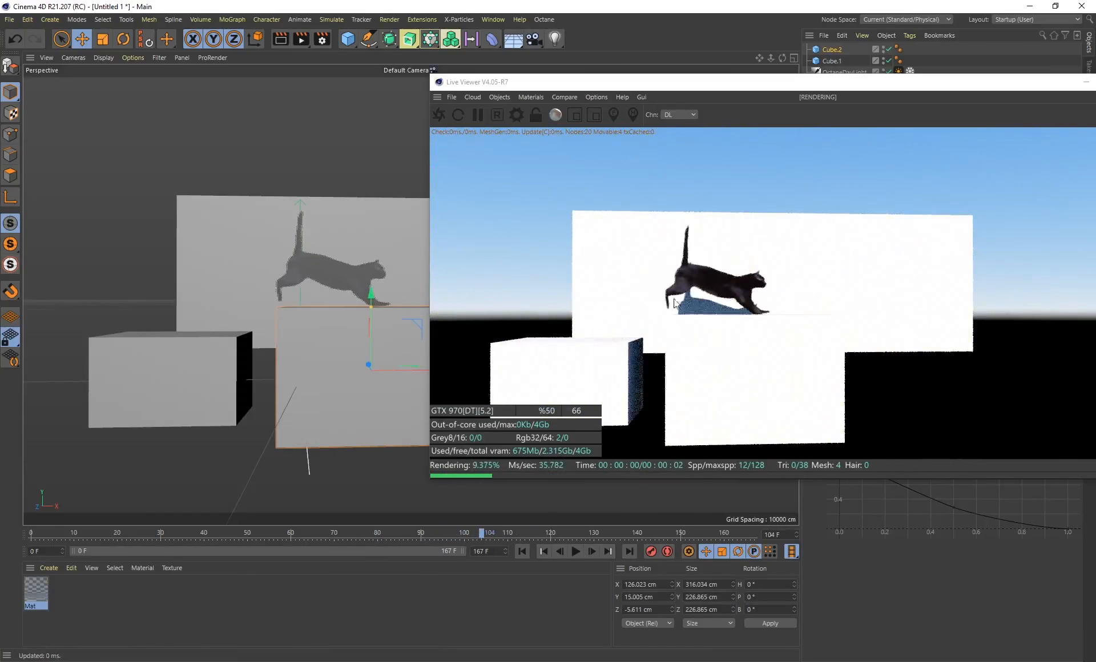
pyautogui.moveTo(302, 279)
pyautogui.keyDown('alt'); pyautogui.mouseDown()
pyautogui.moveTo(371, 290)
pyautogui.moveTo(313, 288)
pyautogui.mouseUp(); pyautogui.keyUp('alt')
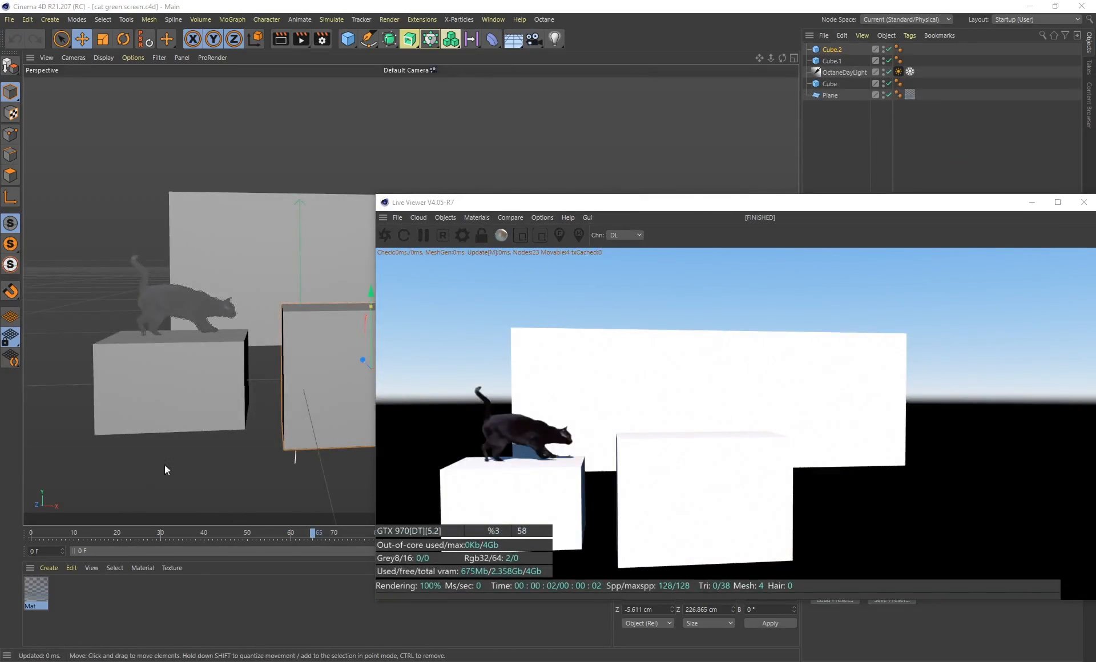
# Create a new Octane material, apply it to the cat plane and remove the plane's old material tag
pyautogui.click(38, 567)
pyautogui.moveTo(115, 466)
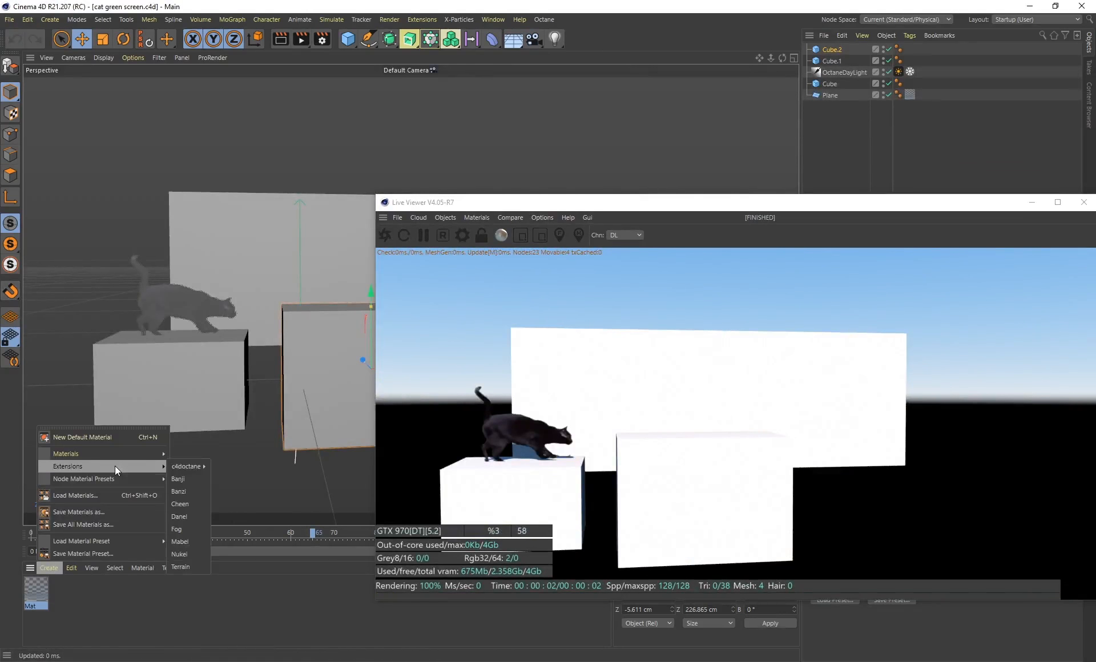
pyautogui.moveTo(184, 464)
pyautogui.click(234, 478)
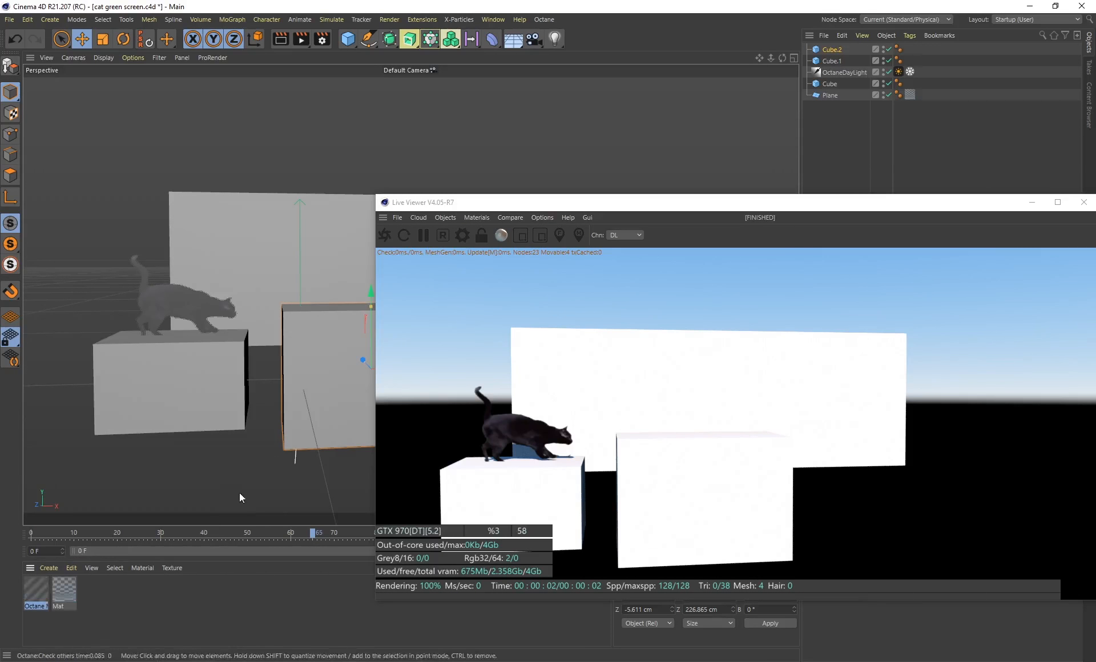
pyautogui.moveTo(204, 347); pyautogui.dragTo(176, 301)
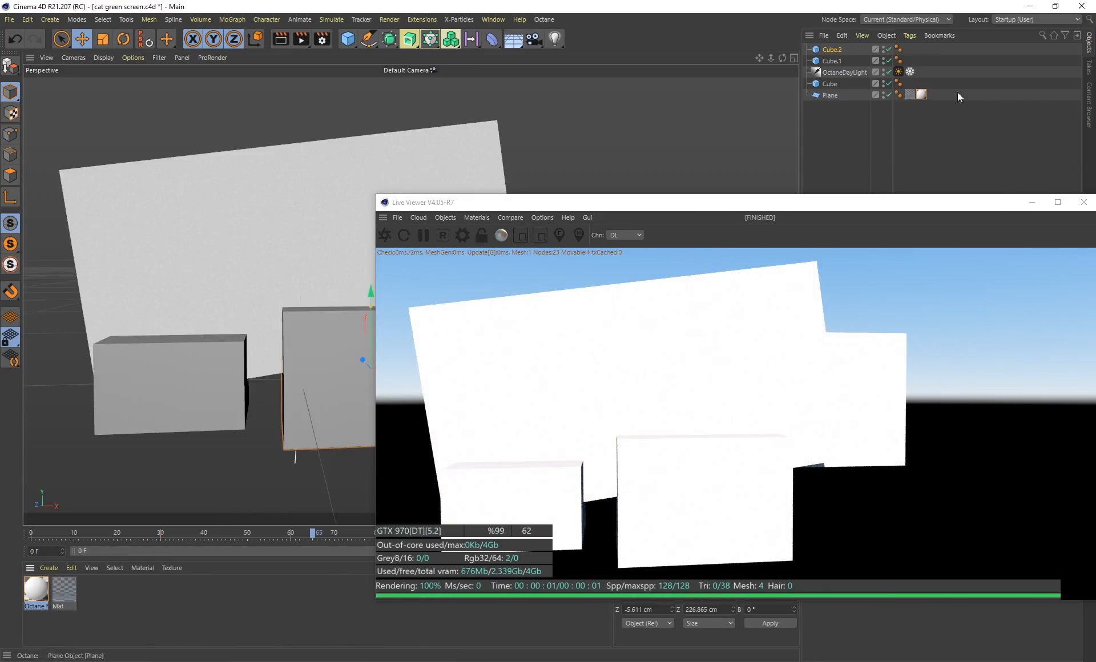
pyautogui.click(910, 94)
pyautogui.press('Delete')
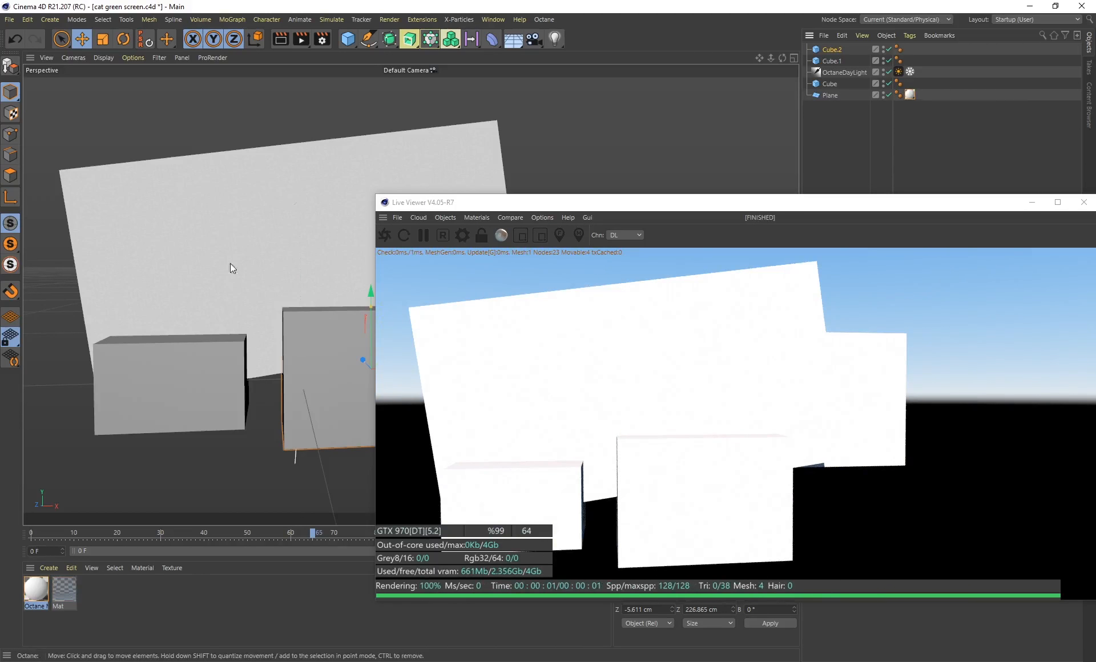
# Make the Octane material Glossy and load "Black cat jumping against green screen (HD EXCLUSIVE)_2_1.mp4" as its diffuse texture
pyautogui.moveTo(644, 200); pyautogui.dragTo(585, 126)
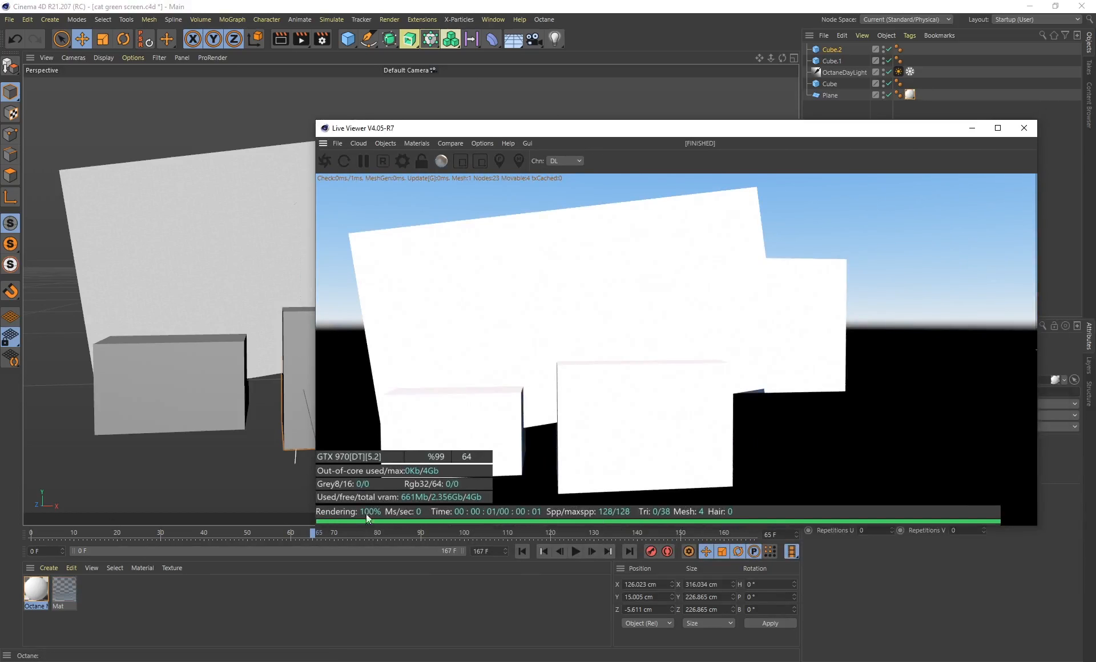
pyautogui.moveTo(442, 136); pyautogui.dragTo(440, 221)
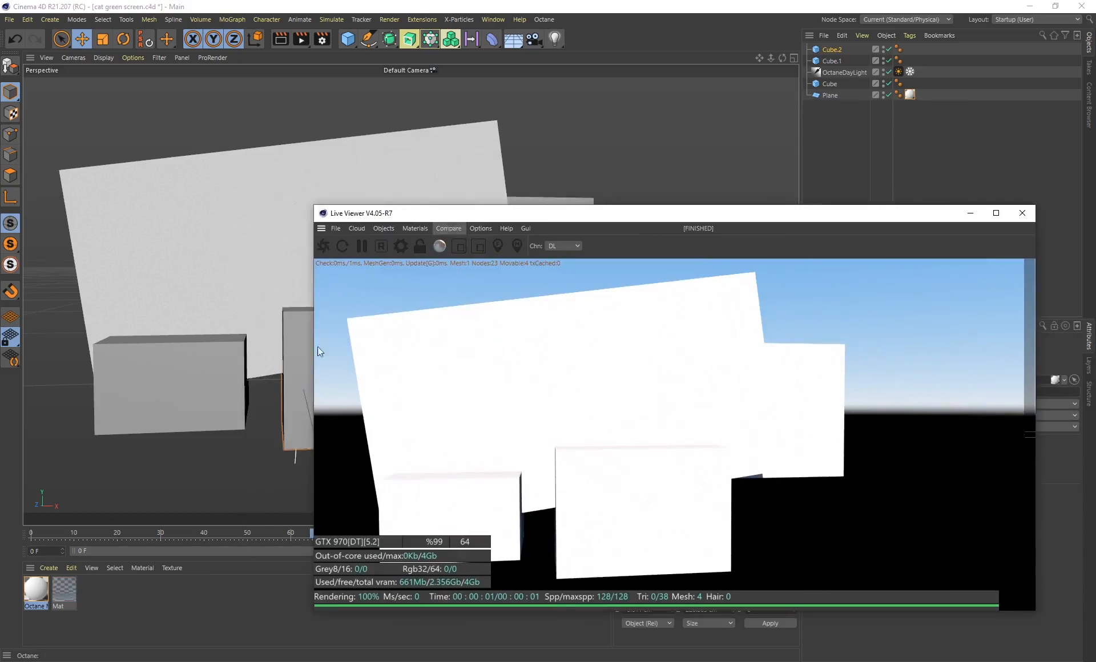
pyautogui.doubleClick(36, 594)
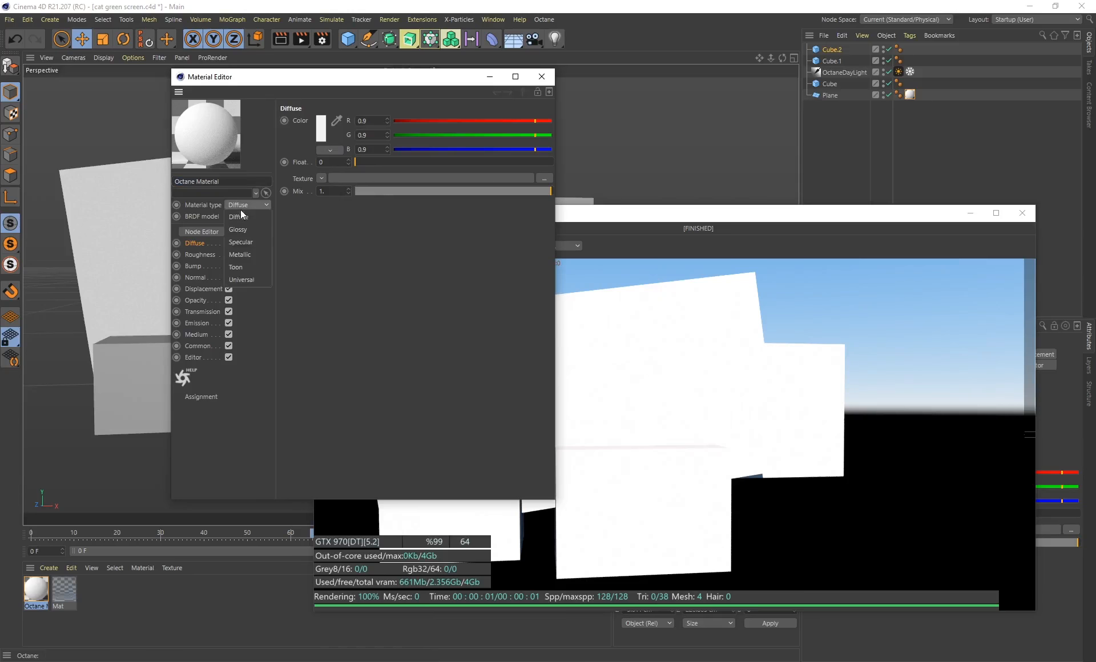
pyautogui.click(239, 230)
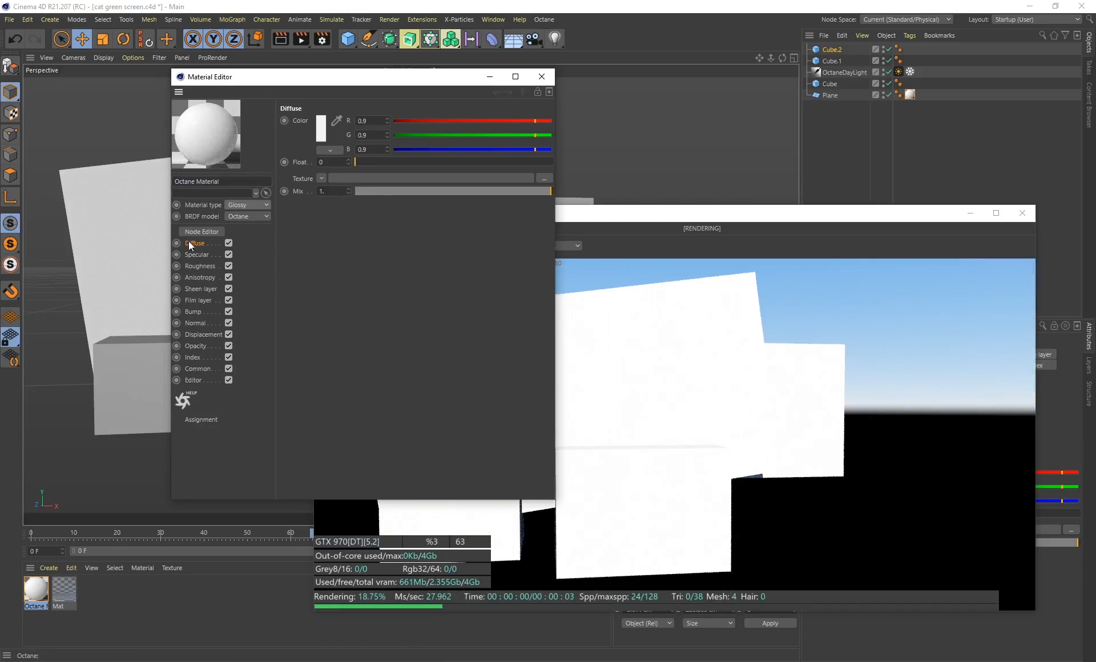
pyautogui.click(545, 178)
pyautogui.scroll(-1, 639, 231)
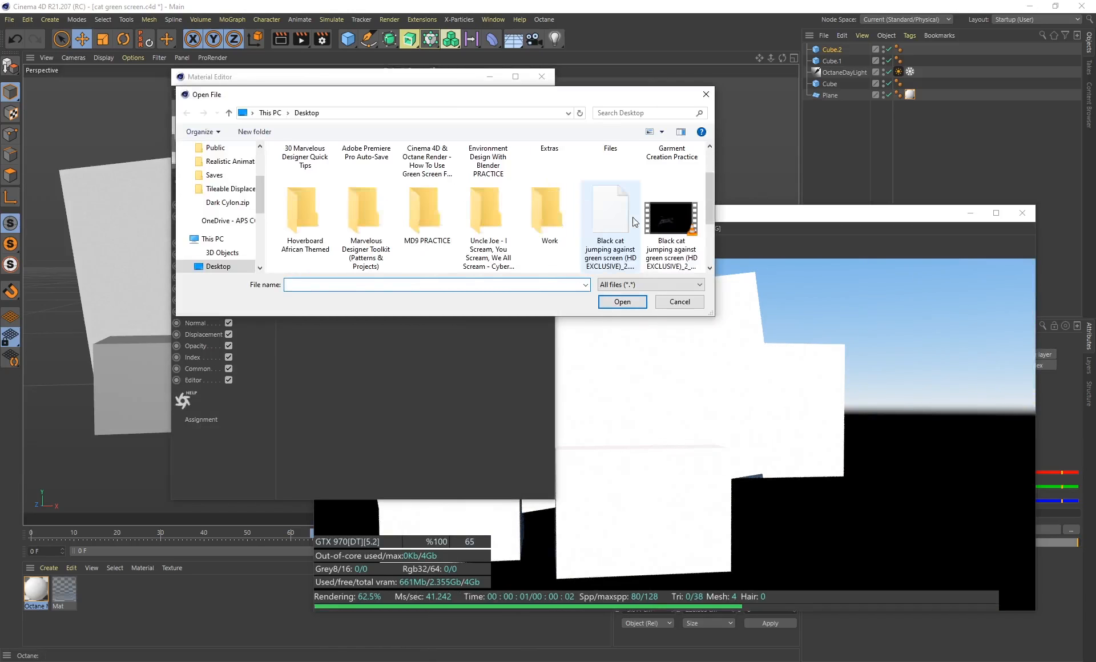
pyautogui.click(643, 235)
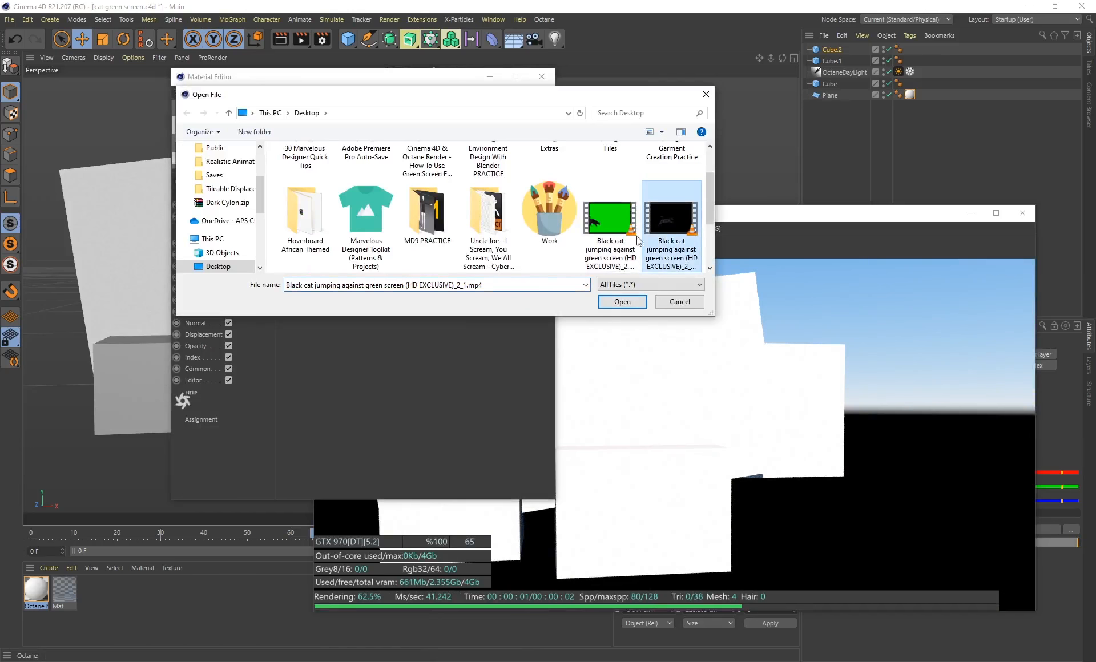
pyautogui.click(624, 303)
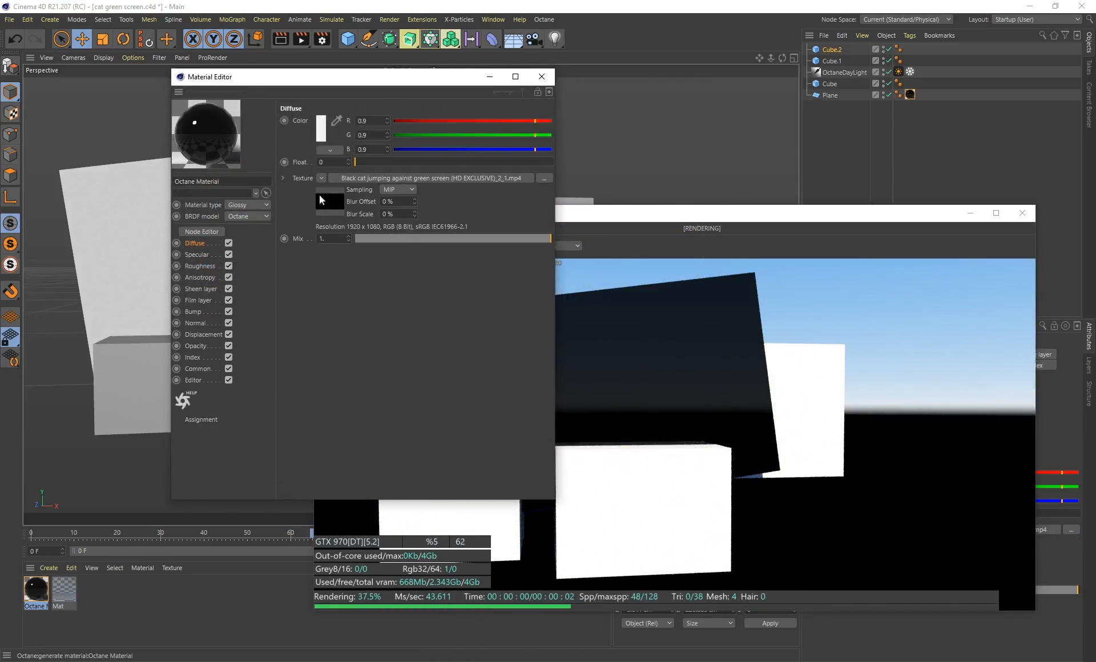
# Set the diffuse movie texture's animation mode to Loop
pyautogui.click(329, 203)
pyautogui.click(359, 106)
pyautogui.click(360, 200)
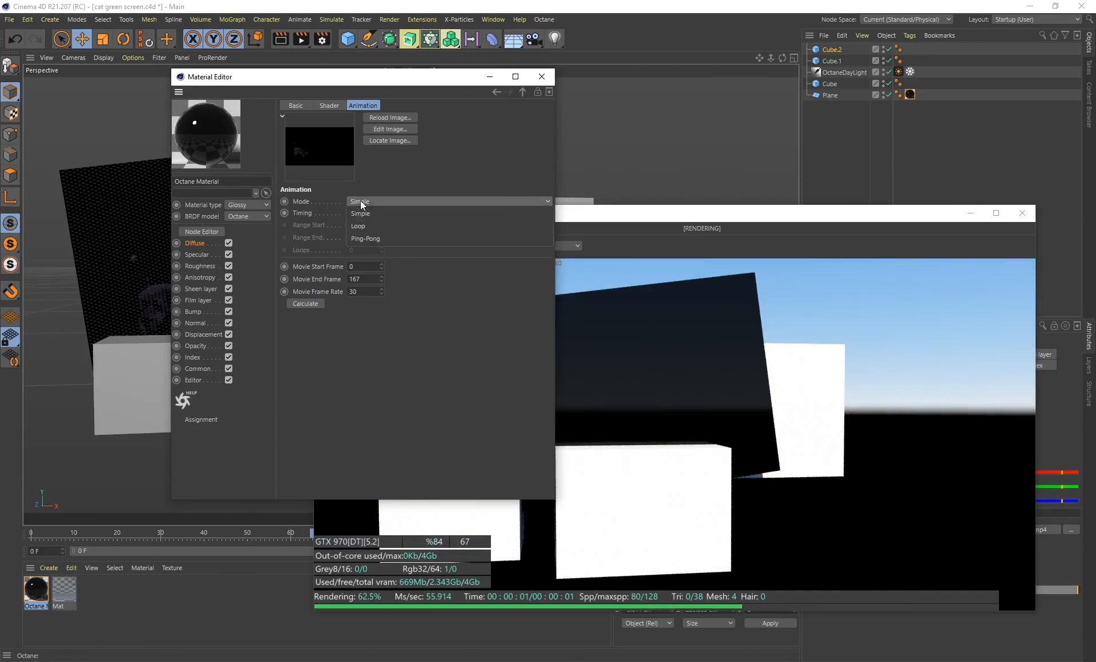
pyautogui.click(353, 229)
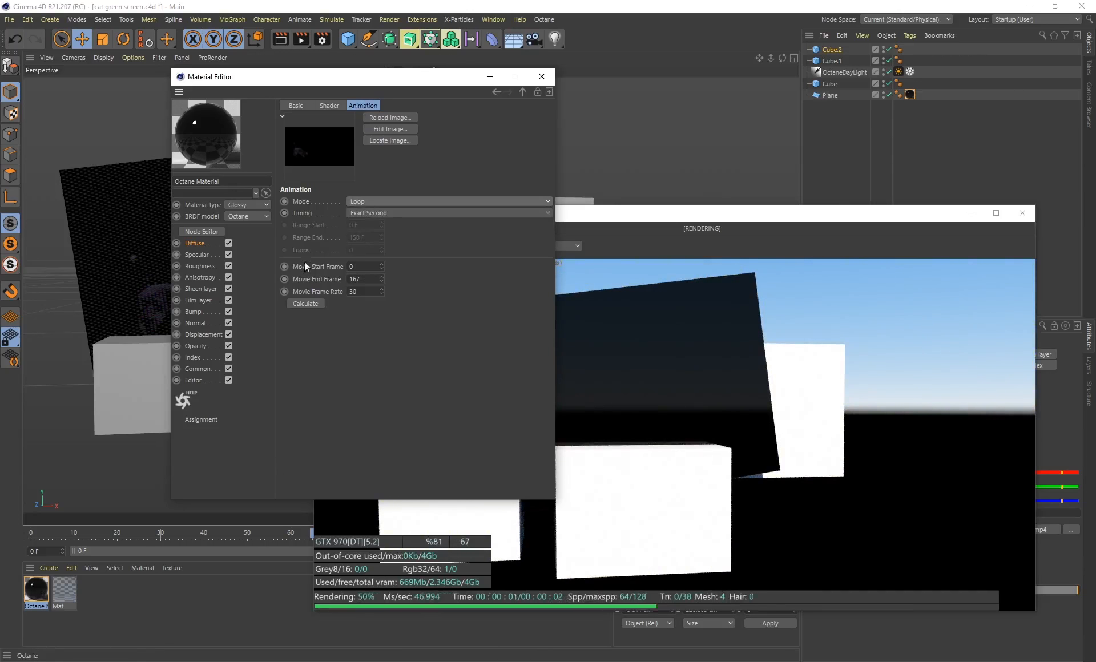
# Load the matte video "Black cat jumping against green screen (HD EXCLUSIVE)_2_2.mp4" as the material's opacity texture
pyautogui.click(197, 345)
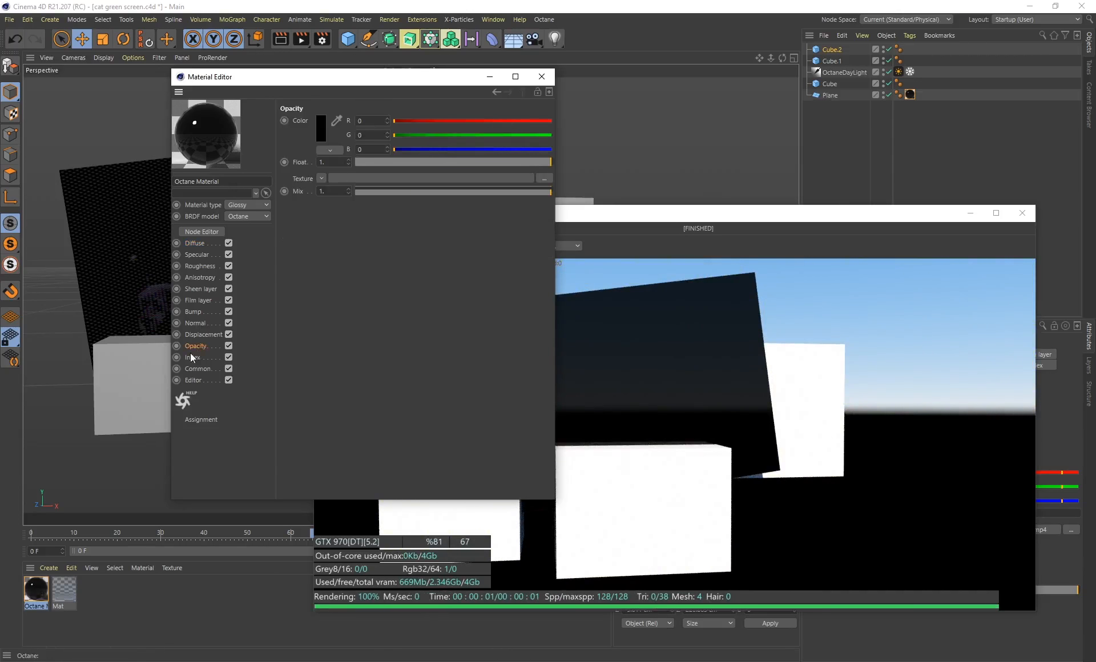
pyautogui.click(544, 179)
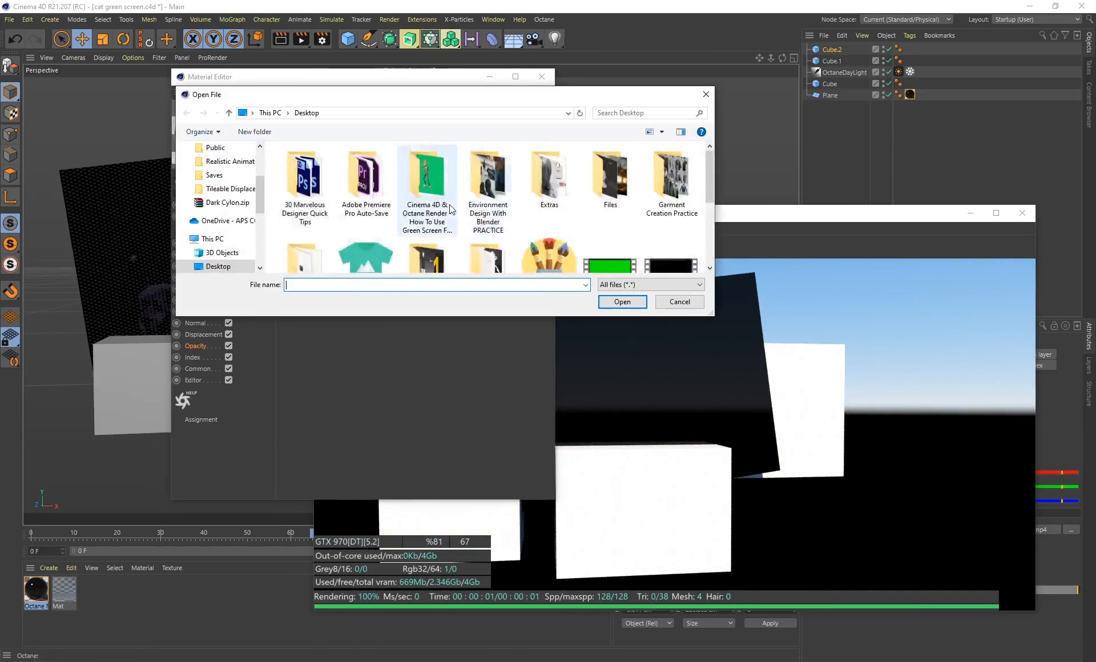
pyautogui.scroll(-5, 434, 206)
pyautogui.click(308, 218)
pyautogui.click(608, 303)
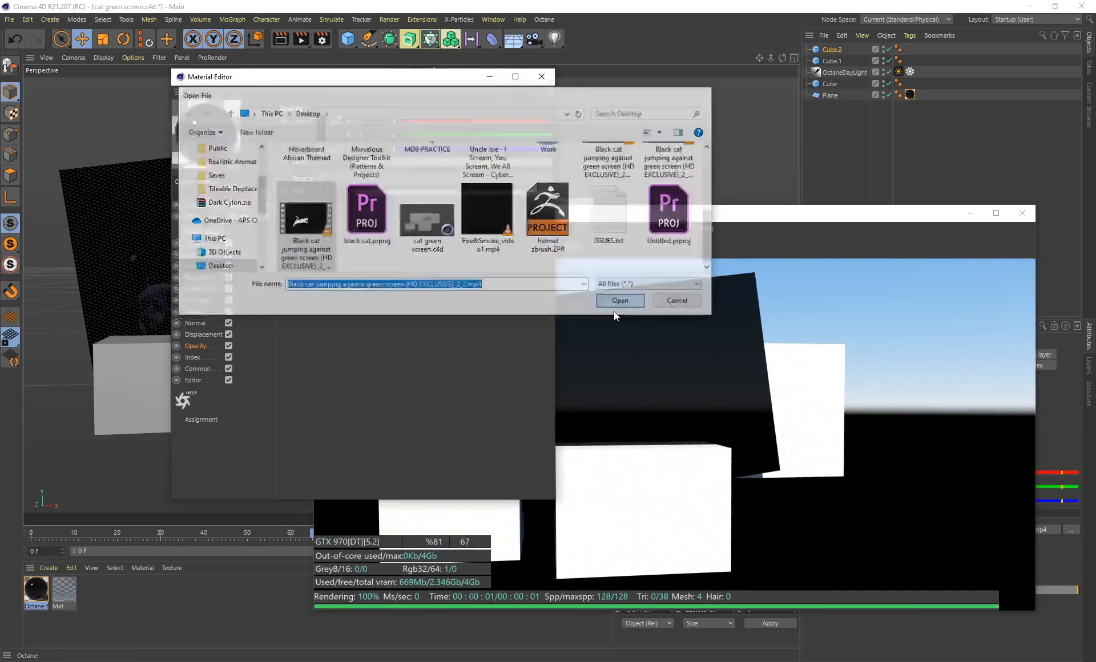
# Set the opacity movie's animation mode to Loop and enable Animate Preview for the Octane material
pyautogui.click(336, 211)
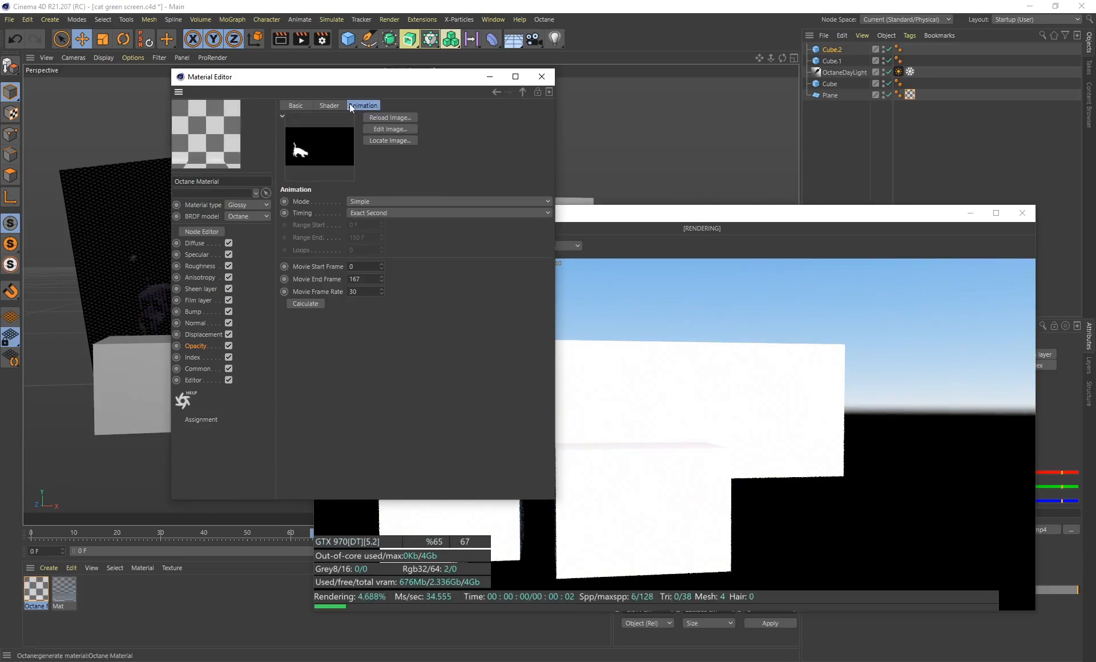
pyautogui.click(365, 201)
pyautogui.click(363, 224)
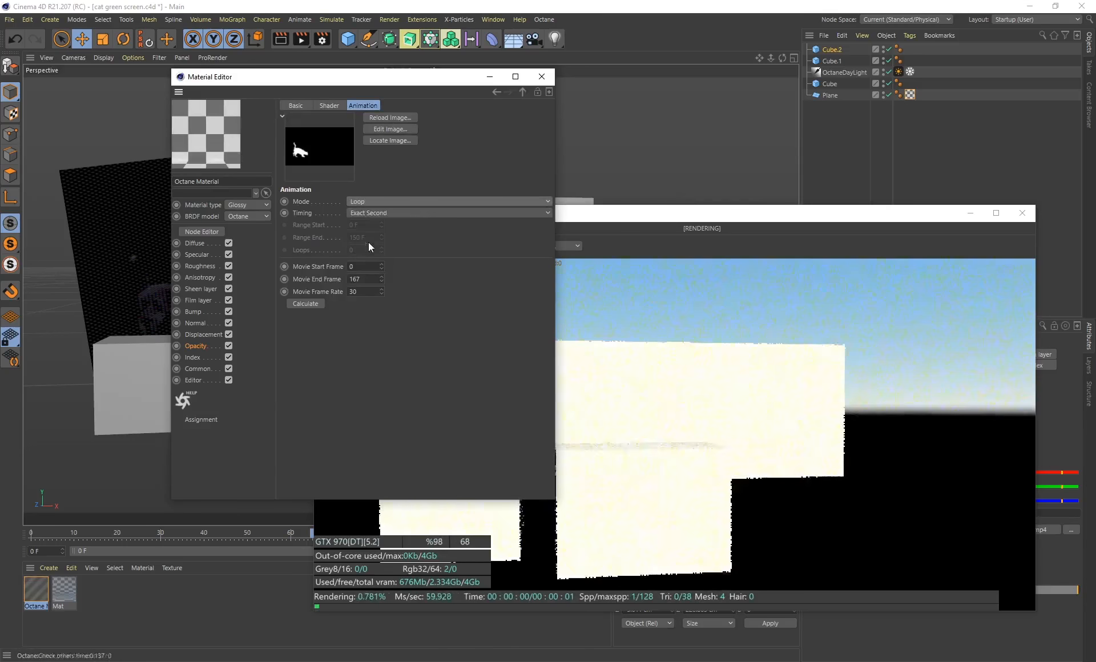
pyautogui.click(193, 380)
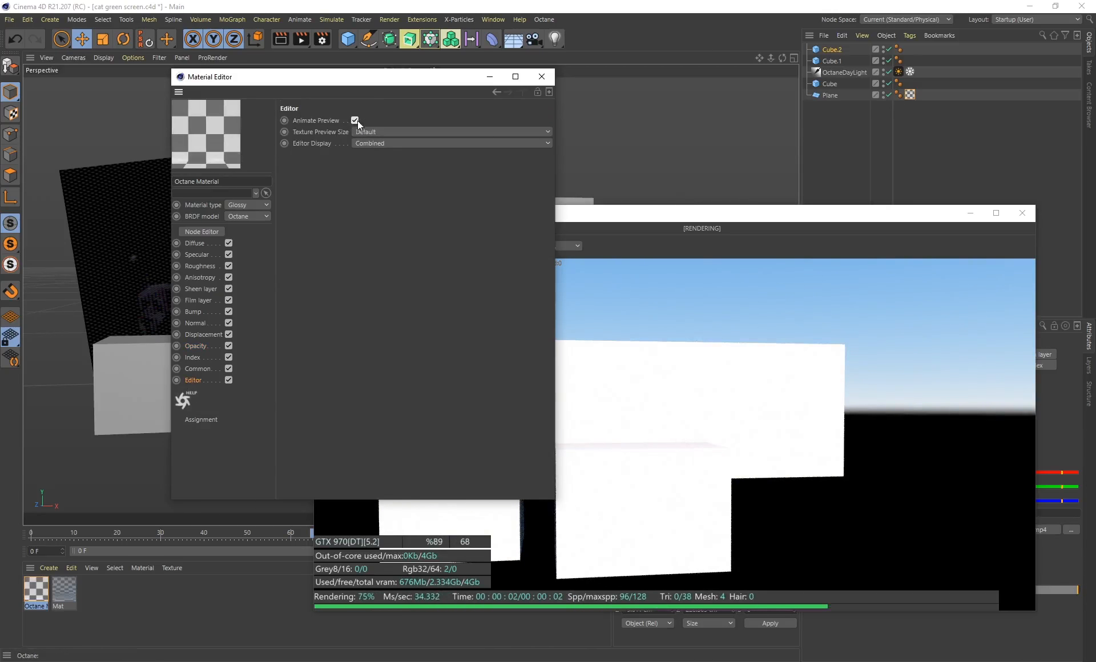
pyautogui.click(542, 77)
# Examine the glossy cat and its shadows in the live render at frames 63, 67, 89, 96 and 112
pyautogui.moveTo(554, 215); pyautogui.dragTo(539, 115)
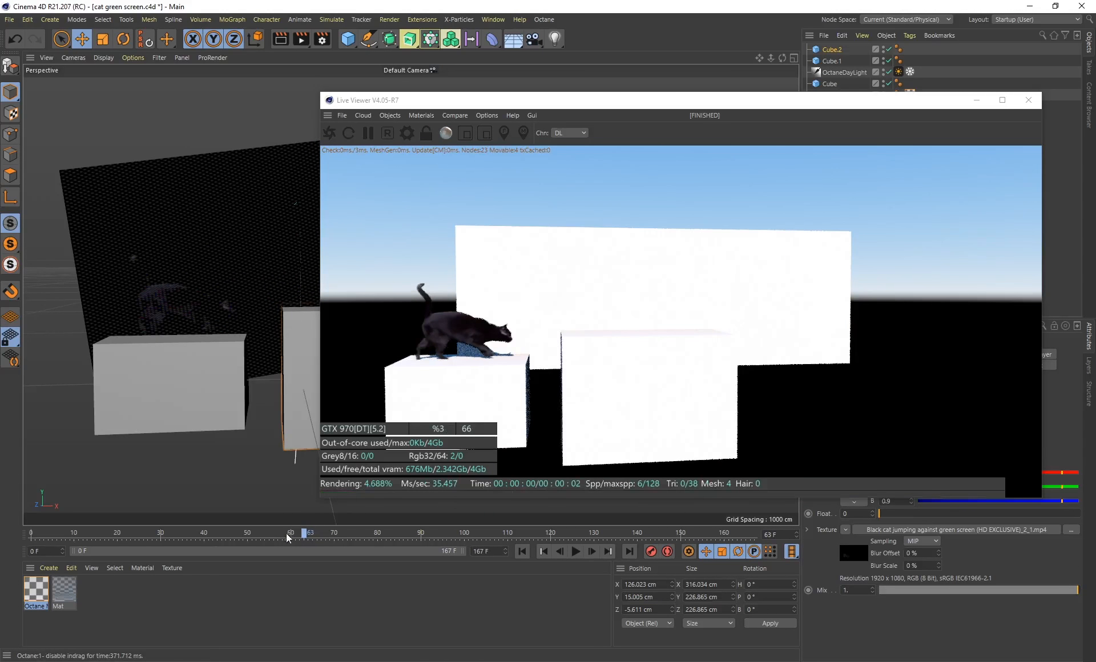
pyautogui.moveTo(310, 538); pyautogui.dragTo(323, 540)
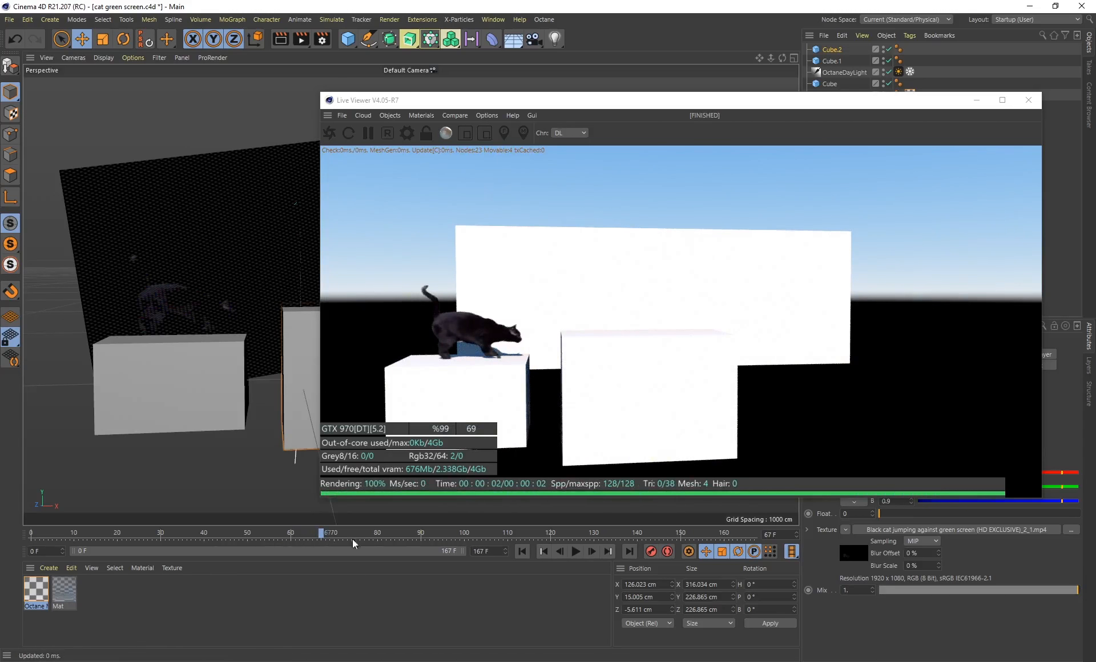
pyautogui.moveTo(321, 533); pyautogui.dragTo(417, 534)
pyautogui.moveTo(713, 102); pyautogui.dragTo(442, 75)
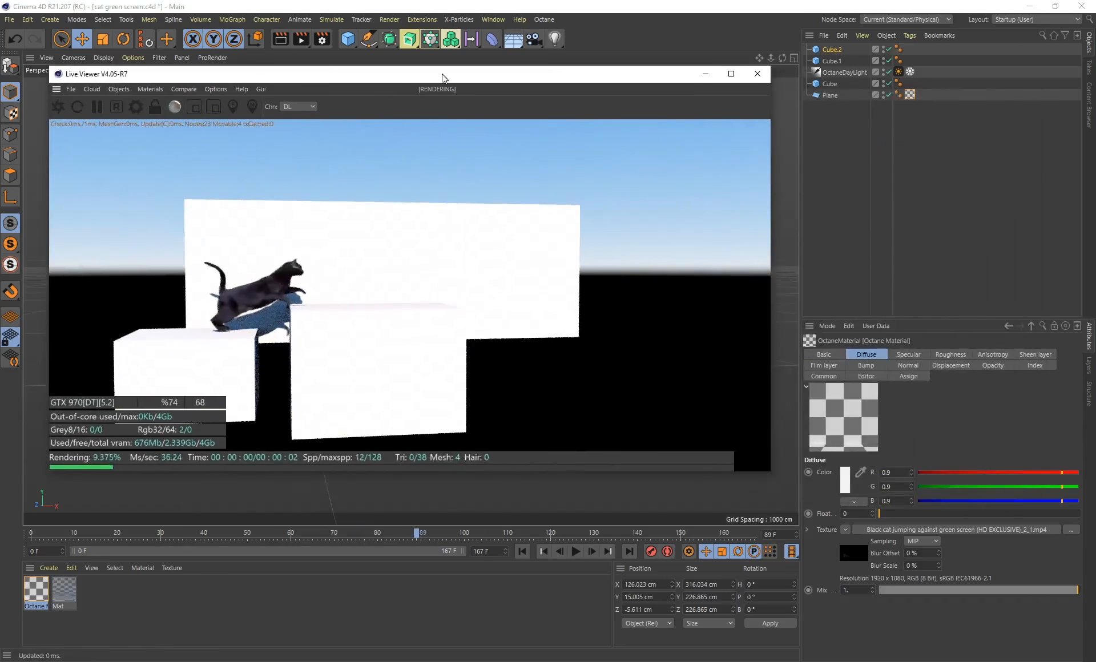
pyautogui.click(443, 532)
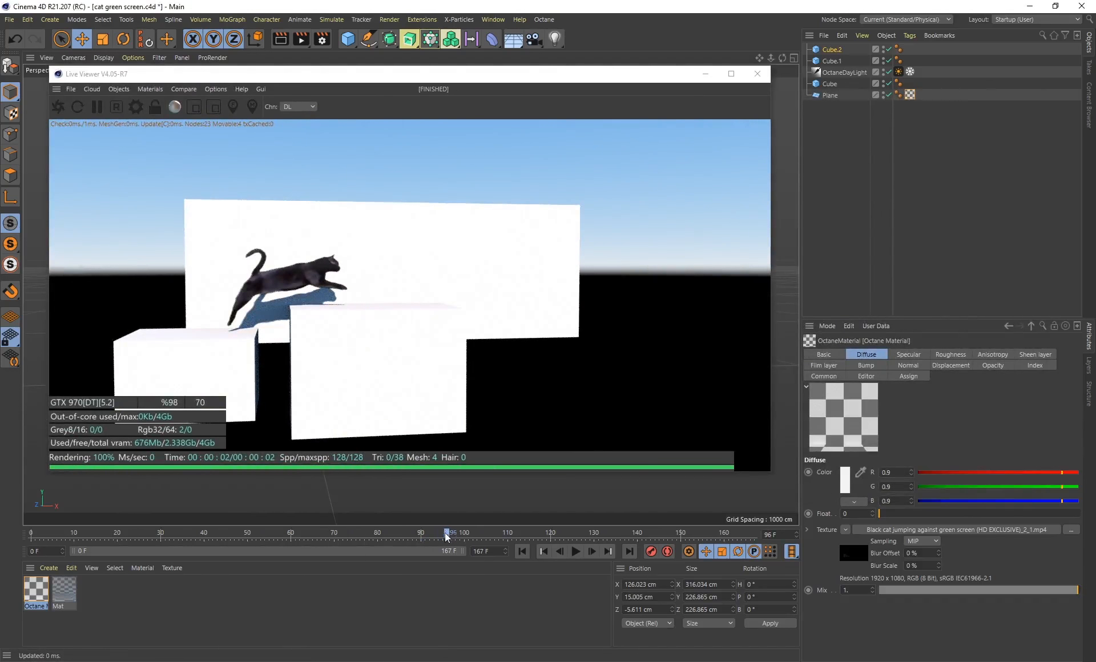
pyautogui.moveTo(447, 533); pyautogui.dragTo(500, 536)
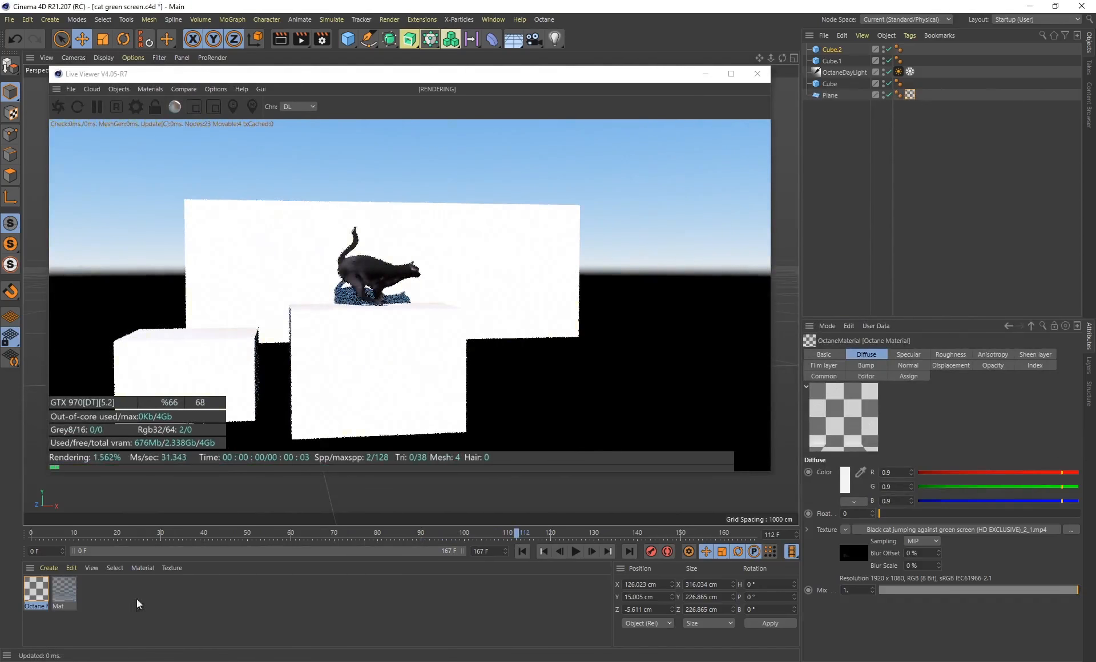
# Raise the Octane material's roughness float to about 0.204 to soften the cat's reflections
pyautogui.doubleClick(35, 591)
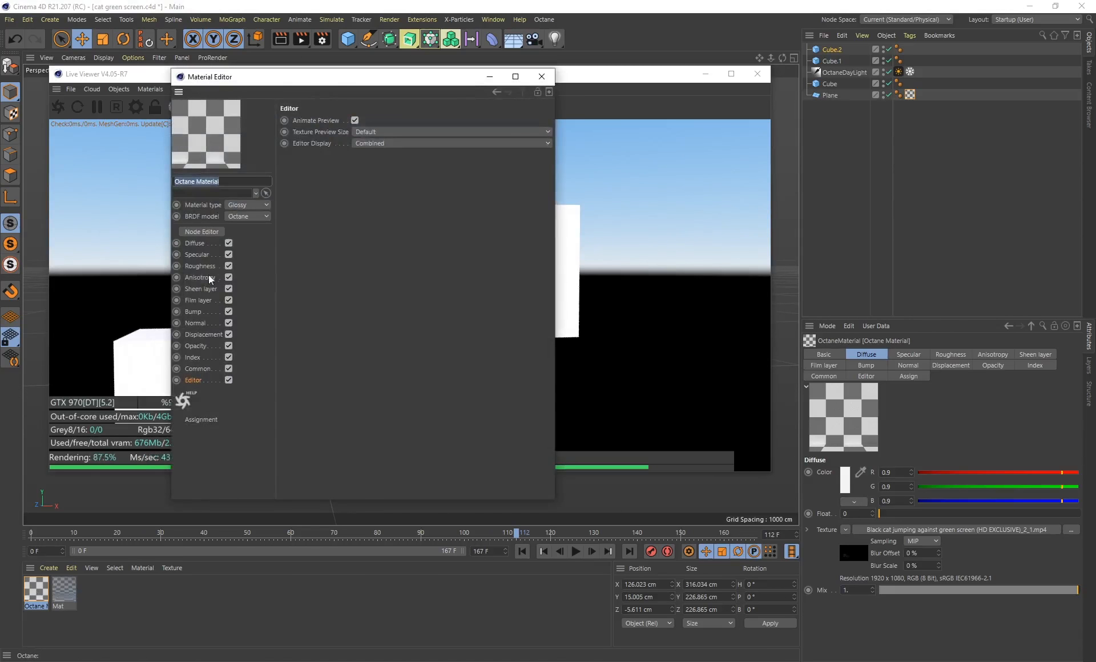
pyautogui.click(200, 267)
pyautogui.moveTo(282, 85); pyautogui.dragTo(720, 206)
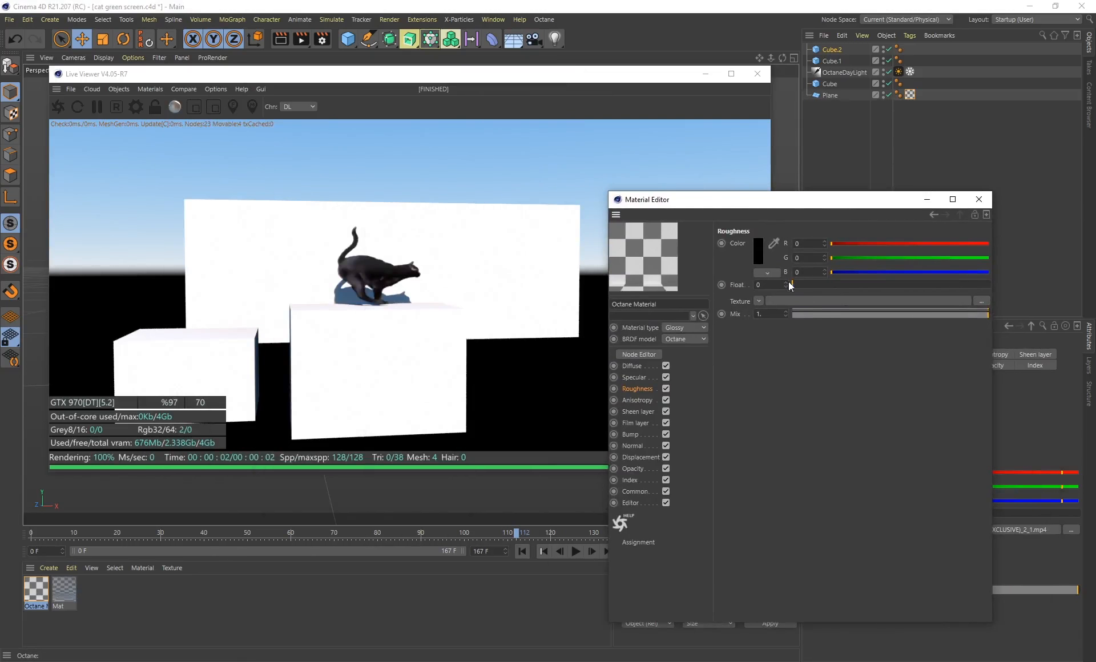
pyautogui.moveTo(805, 283)
pyautogui.mouseDown()
pyautogui.moveTo(841, 282)
pyautogui.moveTo(772, 281)
pyautogui.moveTo(820, 284)
pyautogui.mouseUp()
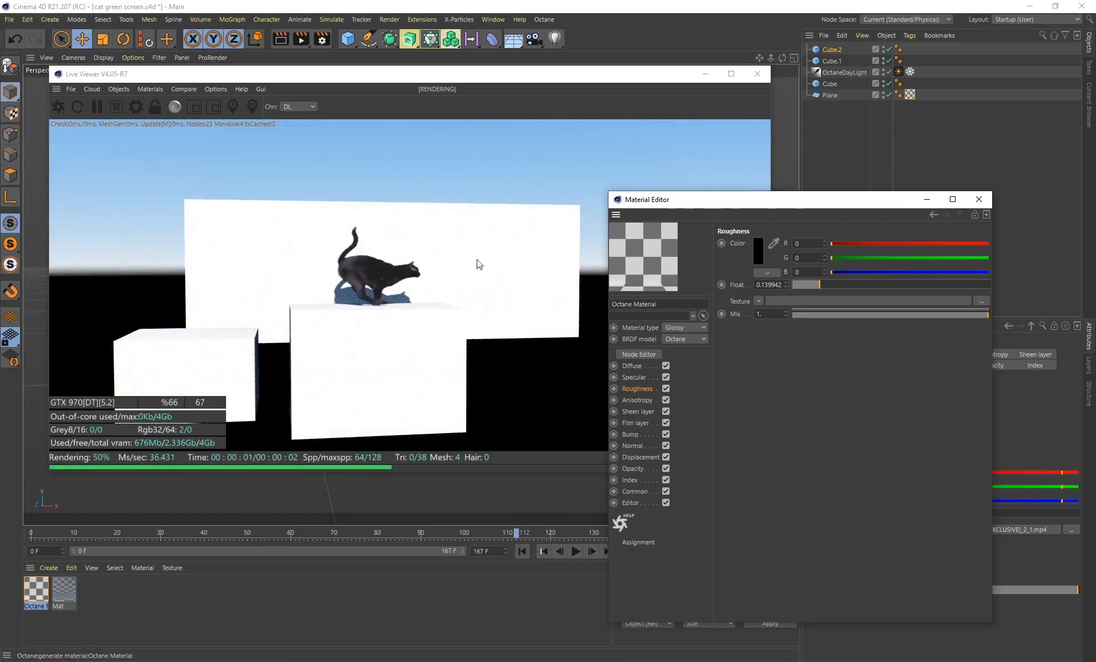
pyautogui.moveTo(820, 284); pyautogui.dragTo(832, 285)
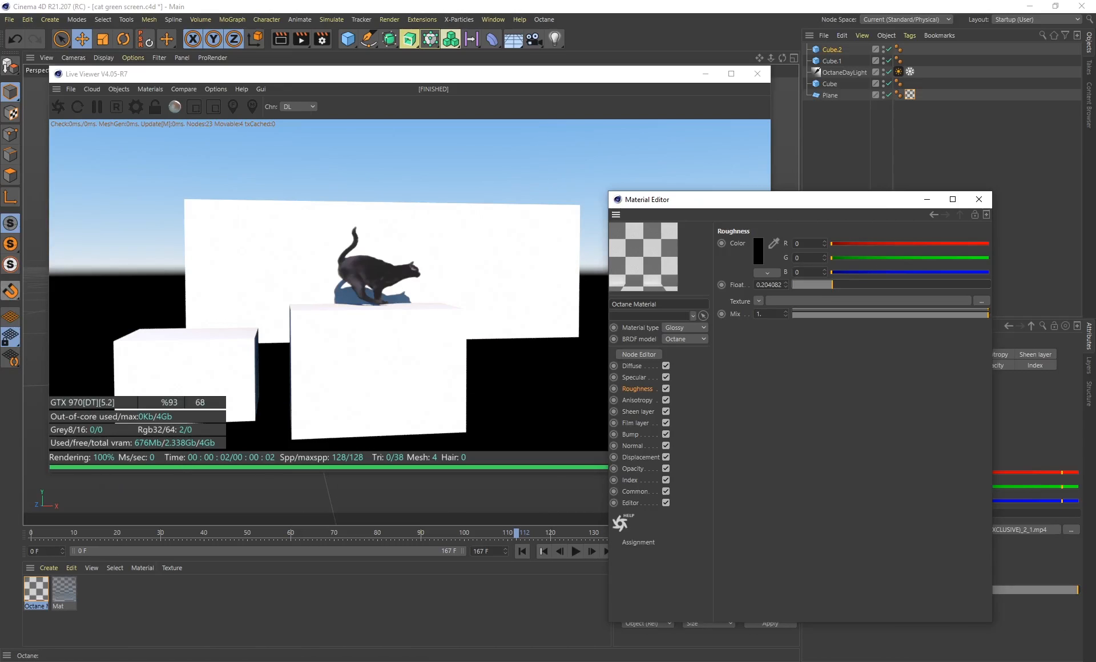
# Review the cat's jump between the two small cubes at other frames and from a different viewing angle
pyautogui.click(517, 537)
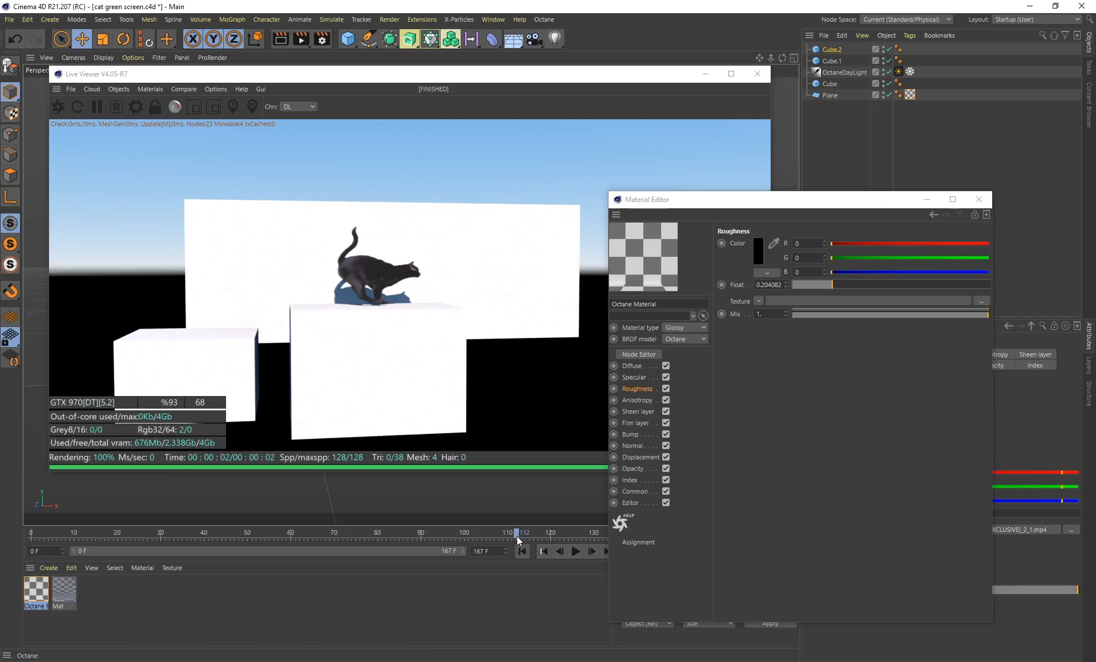
pyautogui.moveTo(402, 532); pyautogui.dragTo(488, 533)
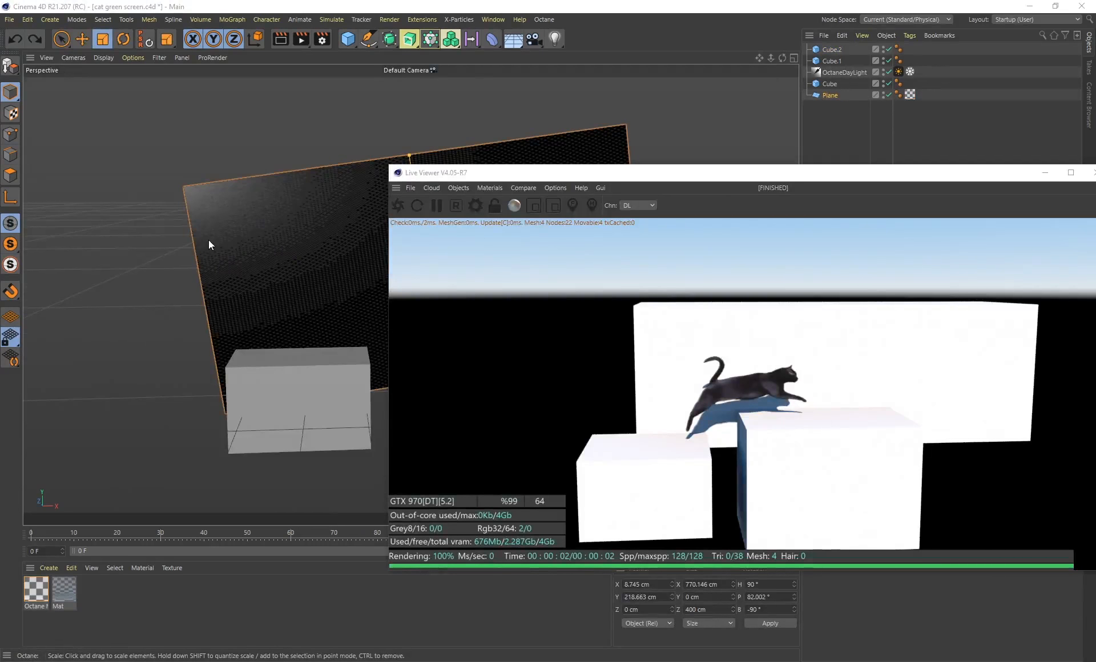
pyautogui.keyDown('alt'); pyautogui.moveTo(304, 272); pyautogui.dragTo(257, 277, button='middle'); pyautogui.keyUp('alt')
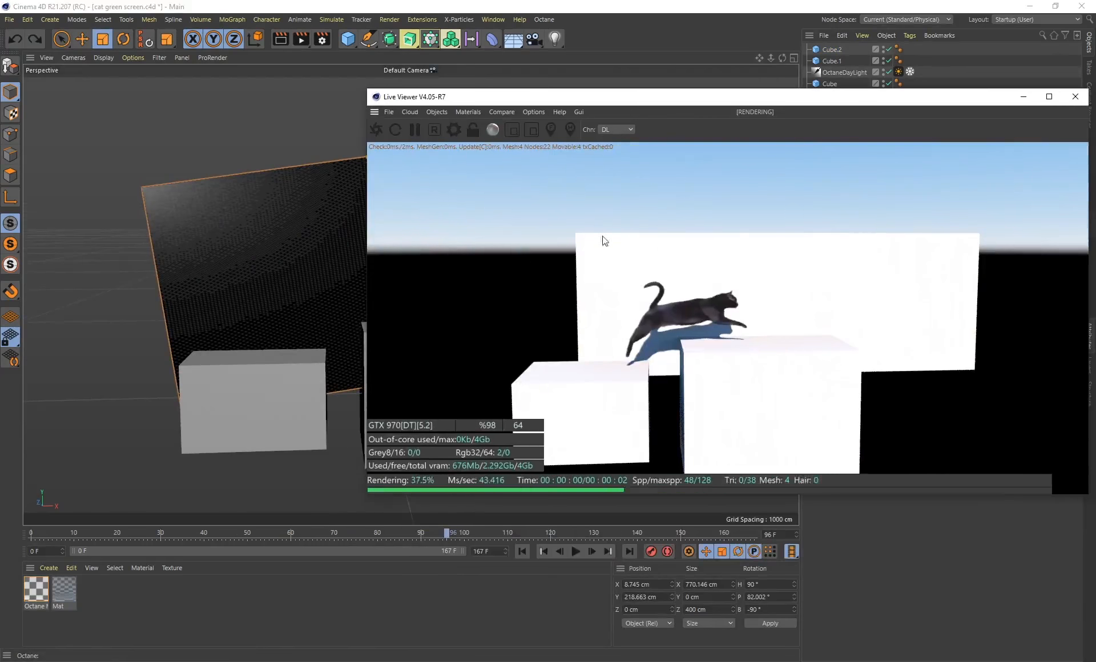
# Go to frame 97, duplicate the cat plane and place the copy at about X -183.6, Y 256.3, Z 44.4 cm
pyautogui.moveTo(444, 539); pyautogui.dragTo(482, 531)
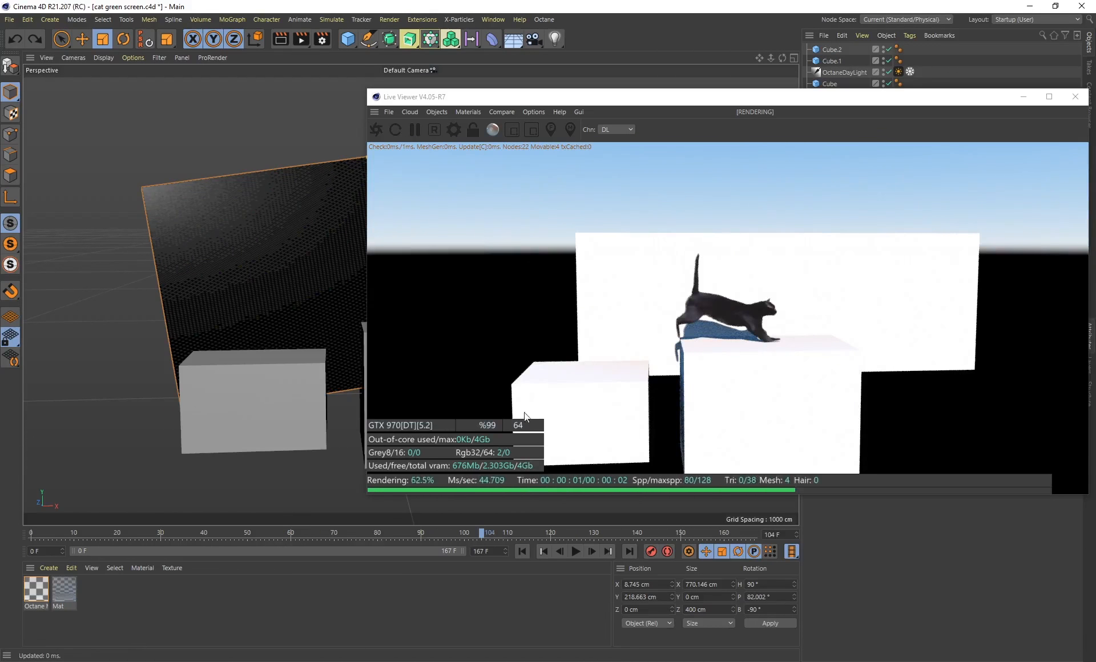
pyautogui.moveTo(485, 533); pyautogui.dragTo(450, 537)
pyautogui.keyDown('alt'); pyautogui.moveTo(213, 294); pyautogui.dragTo(317, 294); pyautogui.keyUp('alt')
pyautogui.press('e')
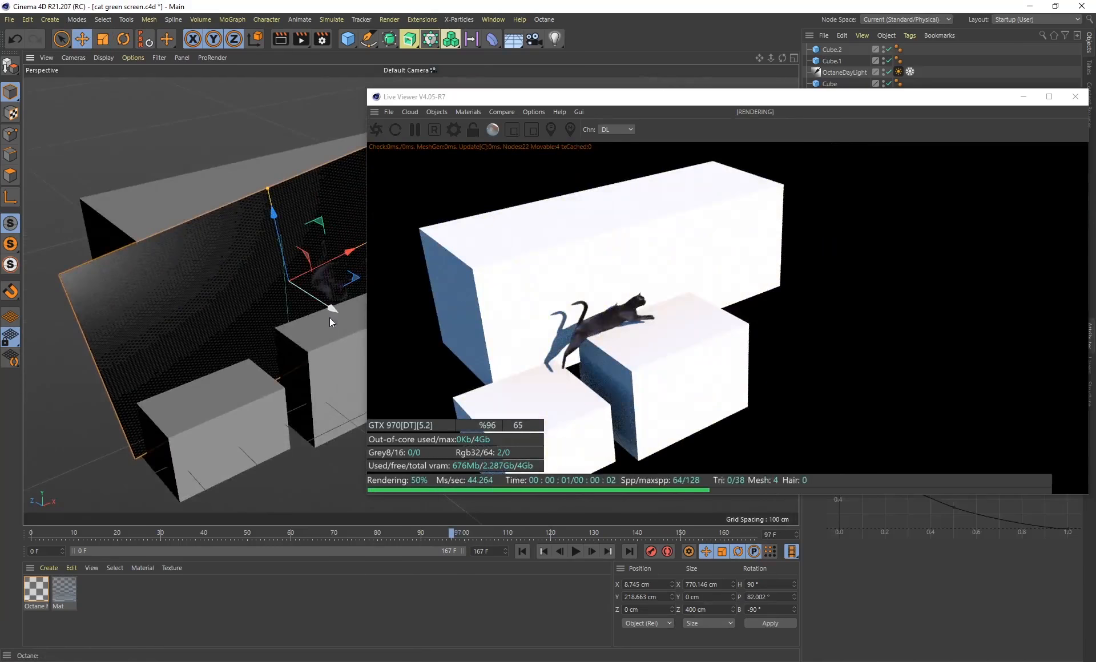
pyautogui.keyDown('ctrl'); pyautogui.moveTo(277, 229); pyautogui.dragTo(253, 123); pyautogui.keyUp('ctrl')
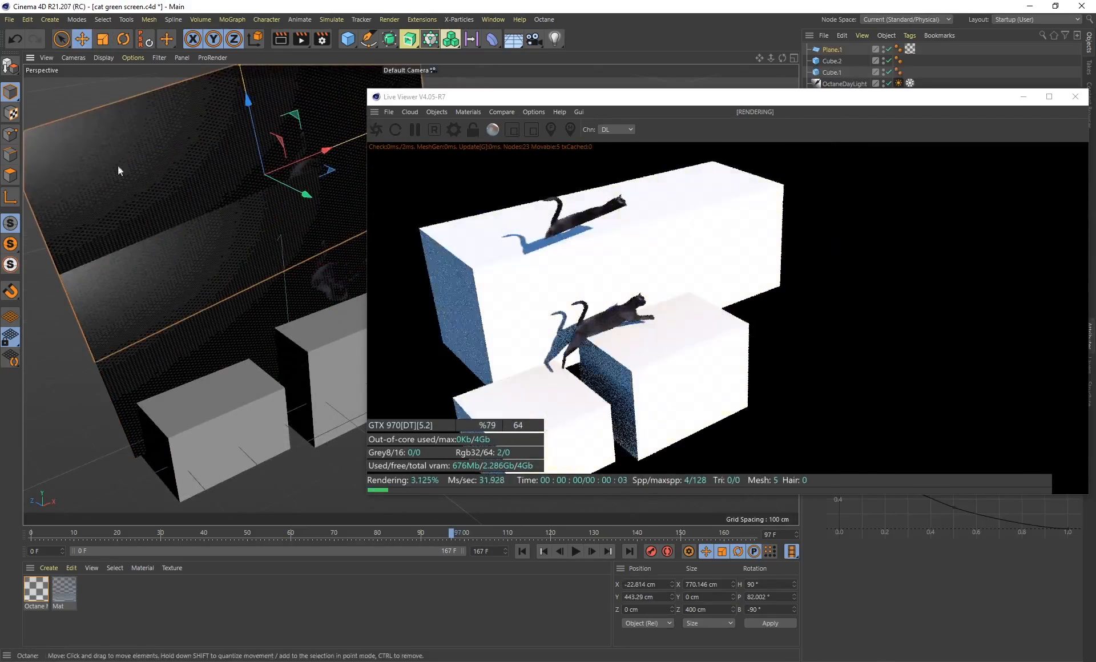
pyautogui.keyDown('alt'); pyautogui.moveTo(163, 264); pyautogui.dragTo(256, 285); pyautogui.keyUp('alt')
pyautogui.moveTo(350, 246); pyautogui.dragTo(334, 243)
pyautogui.moveTo(274, 179); pyautogui.dragTo(283, 205)
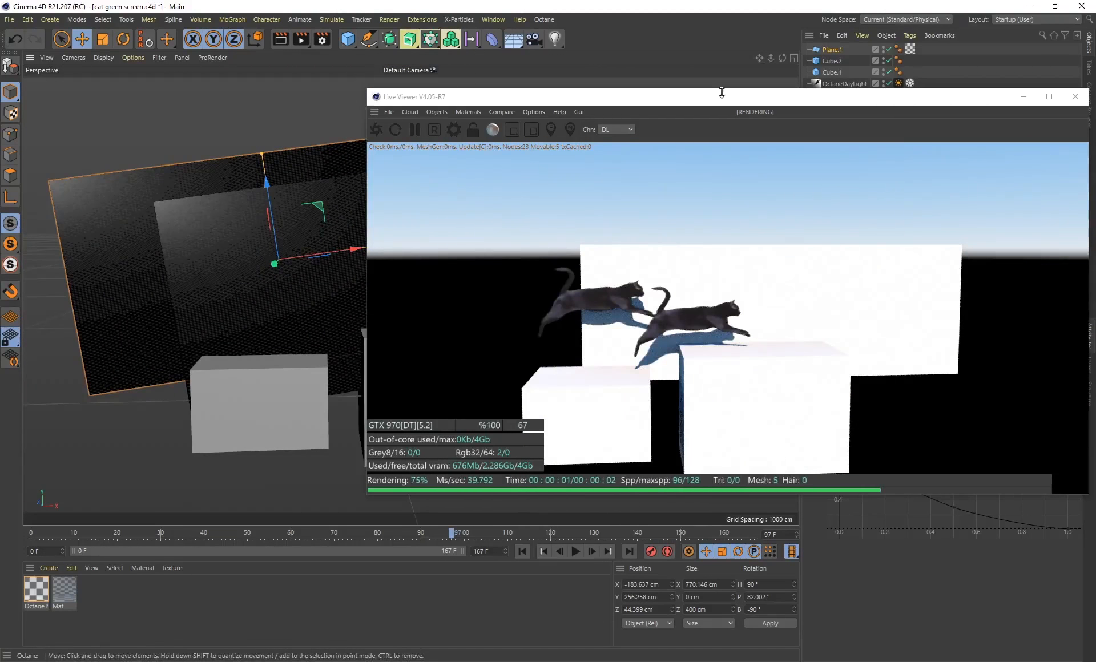
# Remove the copied plane's material tag, duplicate the Octane material and assign the duplicate to Plane.1
pyautogui.moveTo(715, 102); pyautogui.dragTo(540, 203)
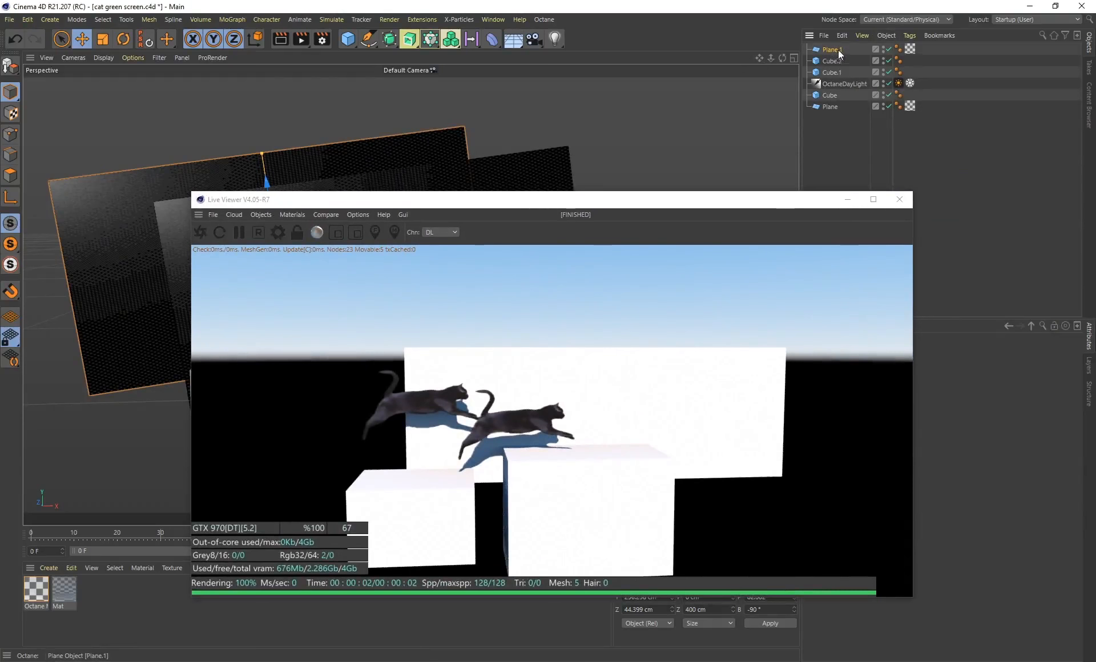
pyautogui.press('Delete')
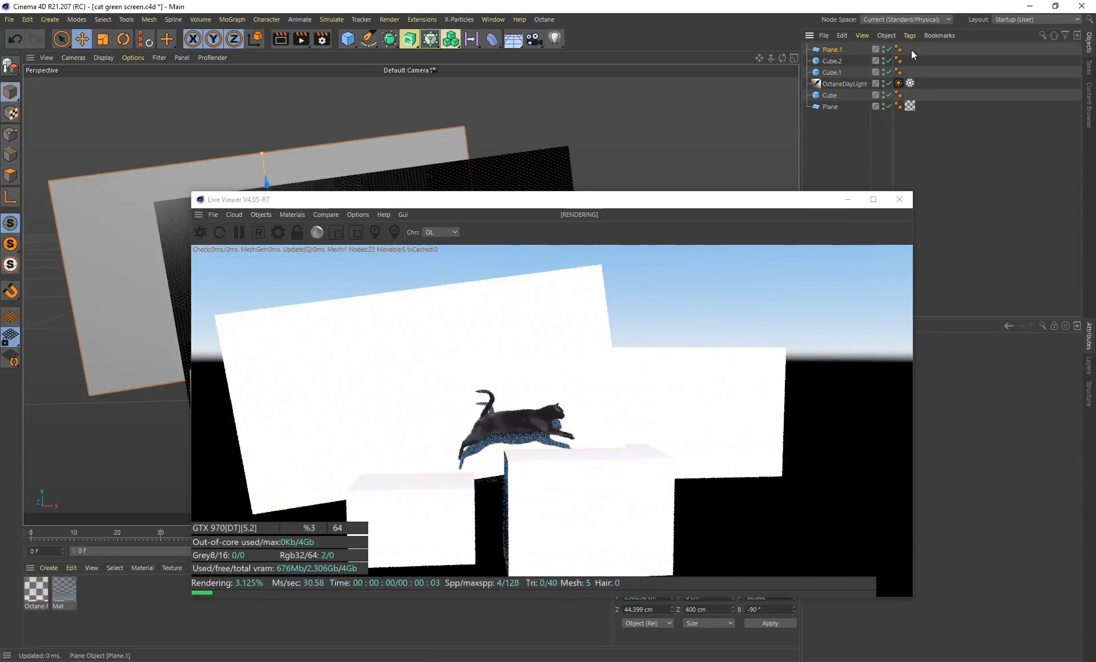
pyautogui.click(41, 590)
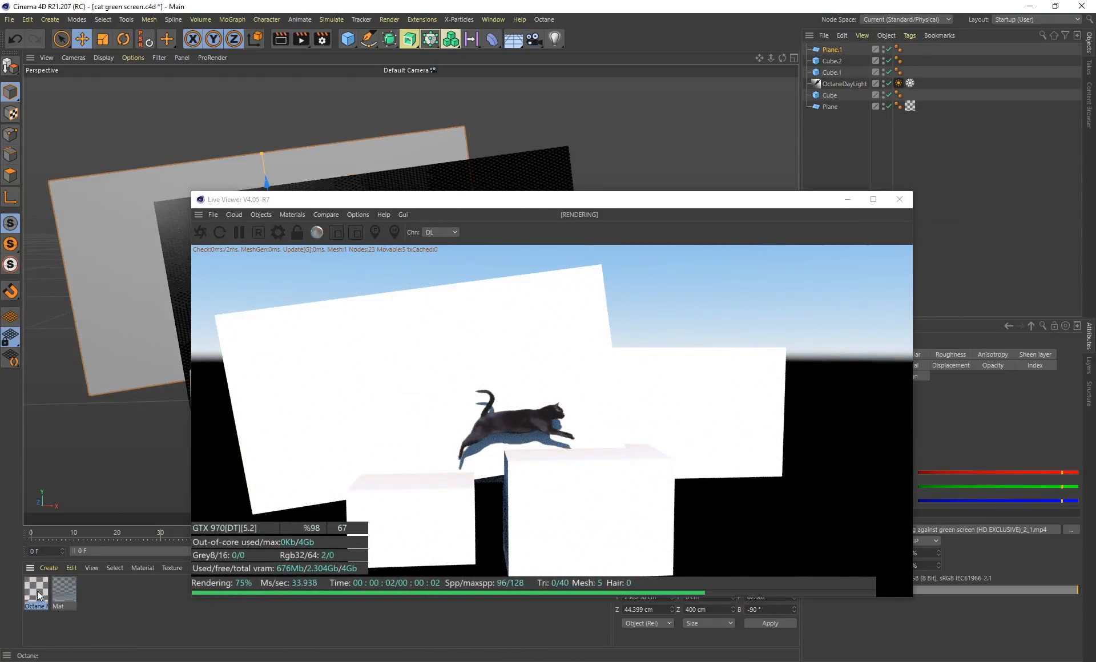
pyautogui.hotkey('ctrl', 'c')
pyautogui.hotkey('ctrl', 'v')
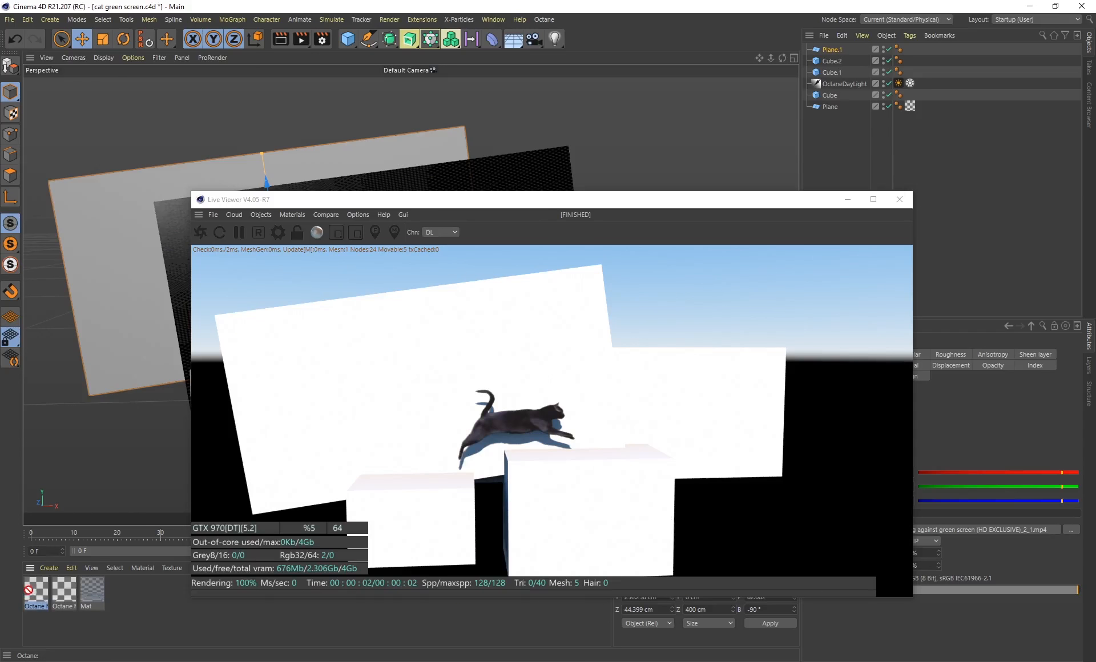
pyautogui.moveTo(832, 54); pyautogui.dragTo(833, 52)
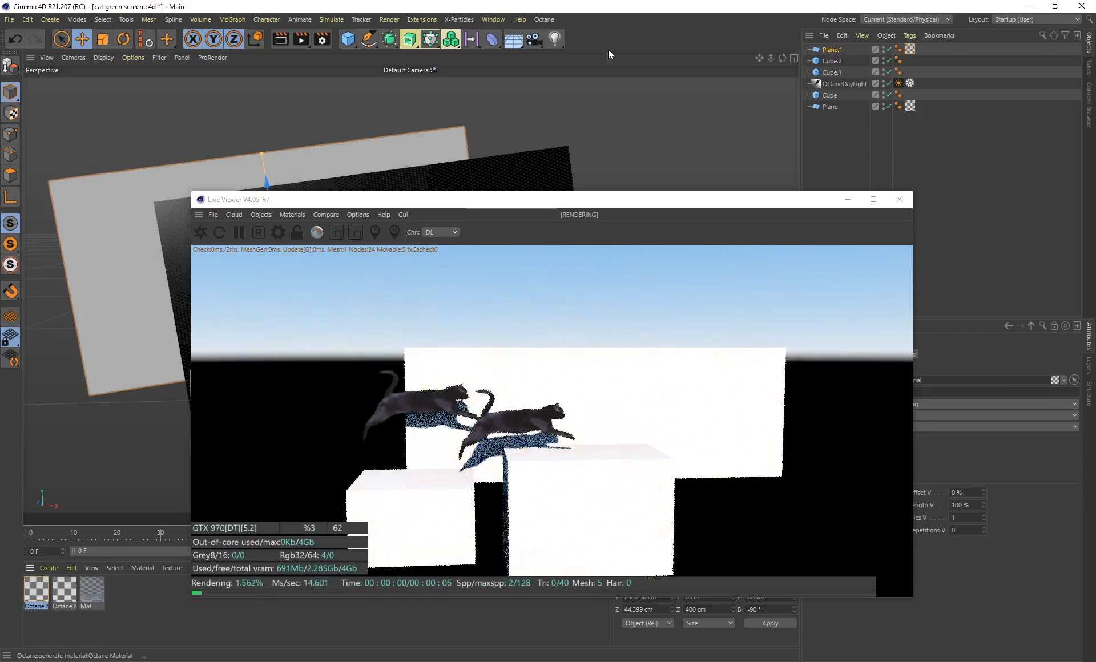
# Set the movie start frame to 6 for both the diffuse and opacity textures of the duplicated Octane material
pyautogui.doubleClick(31, 588)
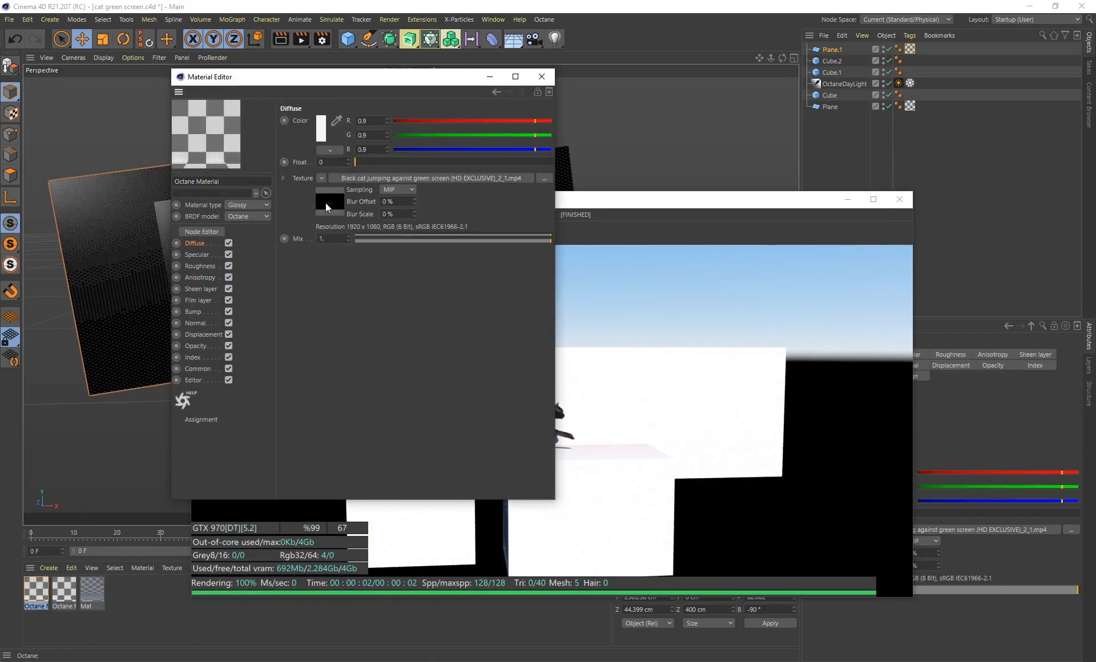
pyautogui.click(328, 203)
pyautogui.click(362, 105)
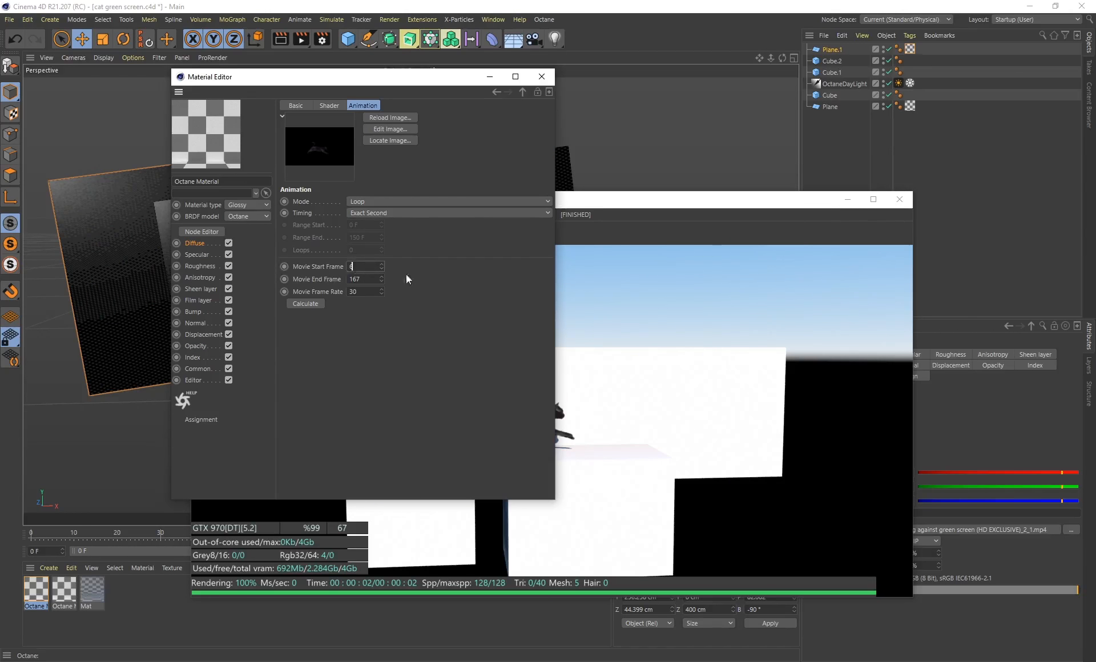
pyautogui.press('Return')
pyautogui.moveTo(305, 83); pyautogui.dragTo(824, 94)
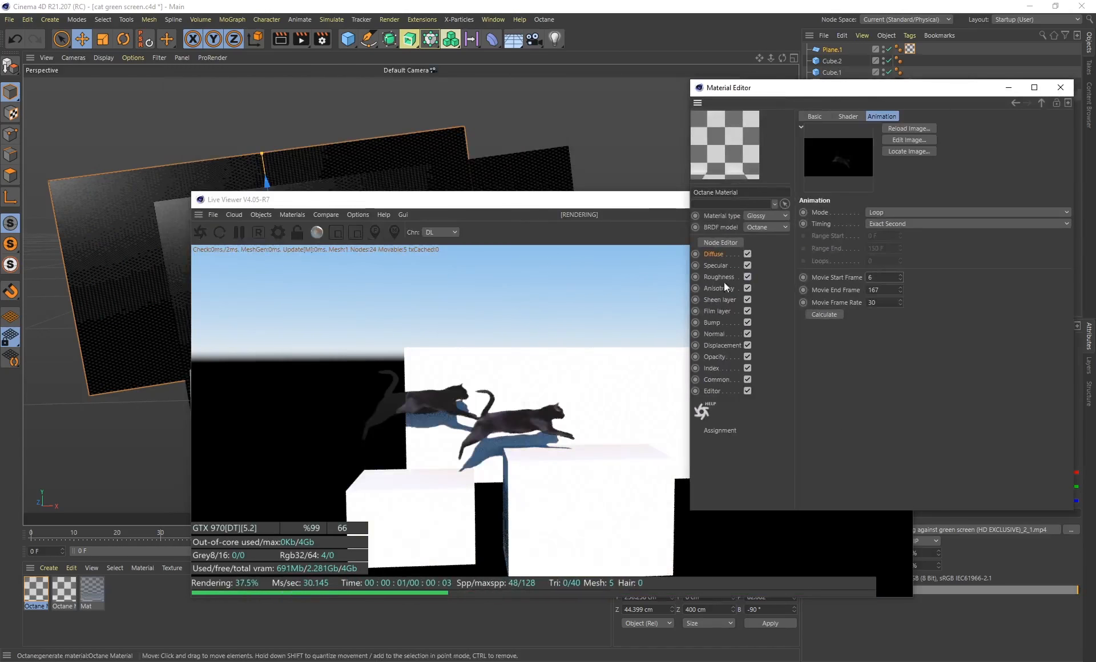
pyautogui.click(715, 356)
pyautogui.click(848, 212)
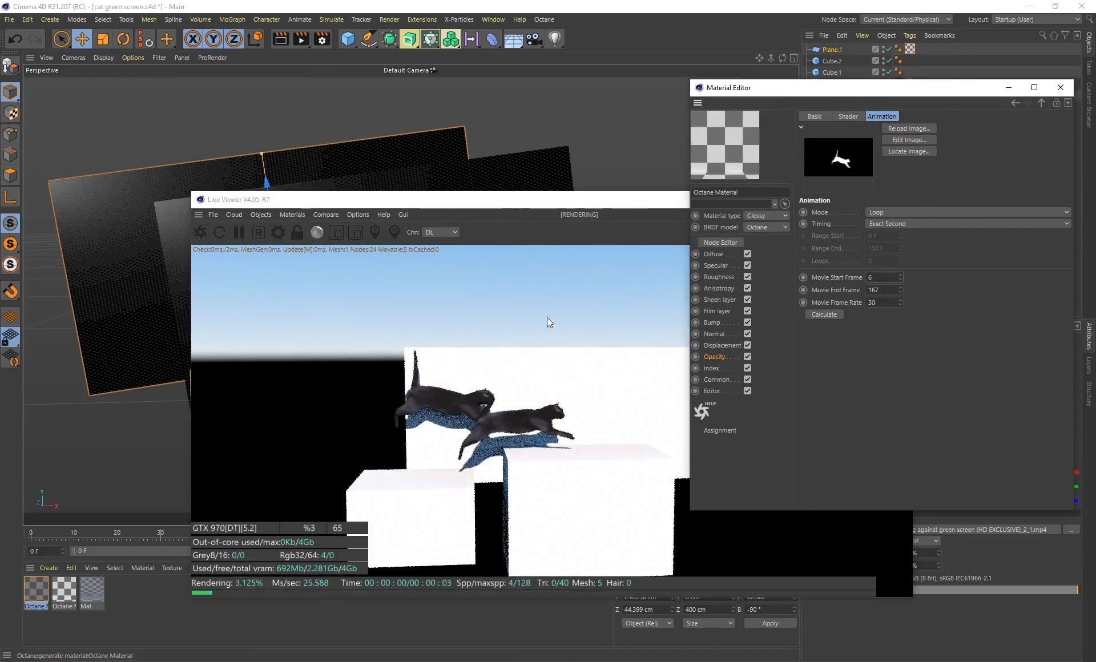
# Compare the two cats' staggered jumps in the live render between about frames 79 and 111
pyautogui.moveTo(506, 200); pyautogui.dragTo(377, 110)
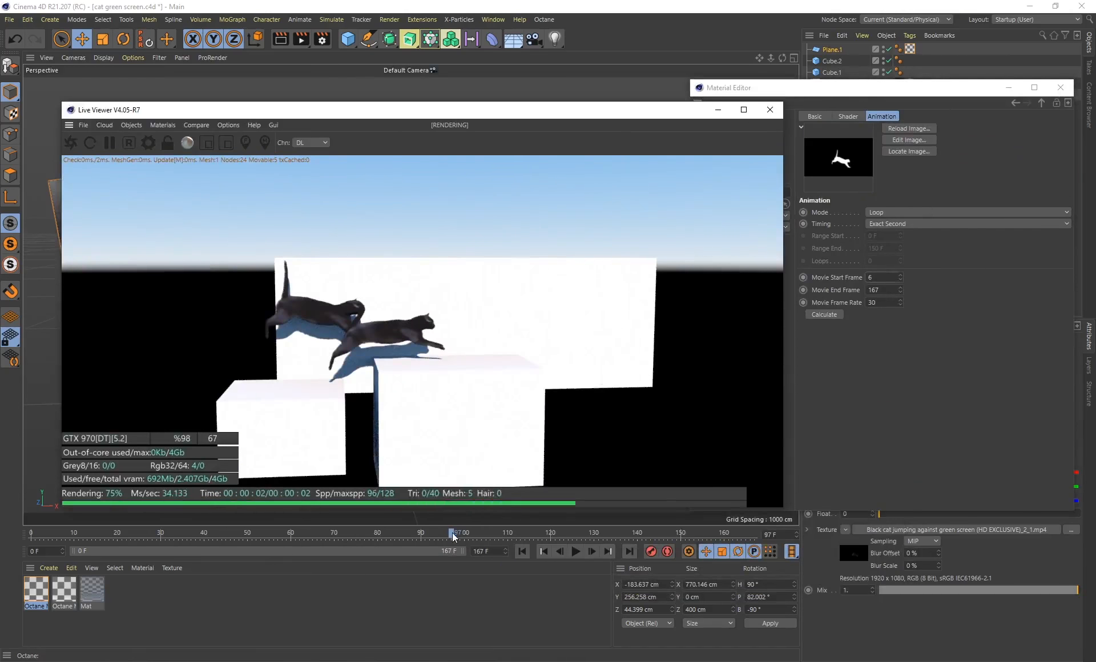
pyautogui.click(419, 534)
pyautogui.moveTo(422, 538); pyautogui.dragTo(512, 532)
pyautogui.moveTo(399, 535); pyautogui.dragTo(375, 536)
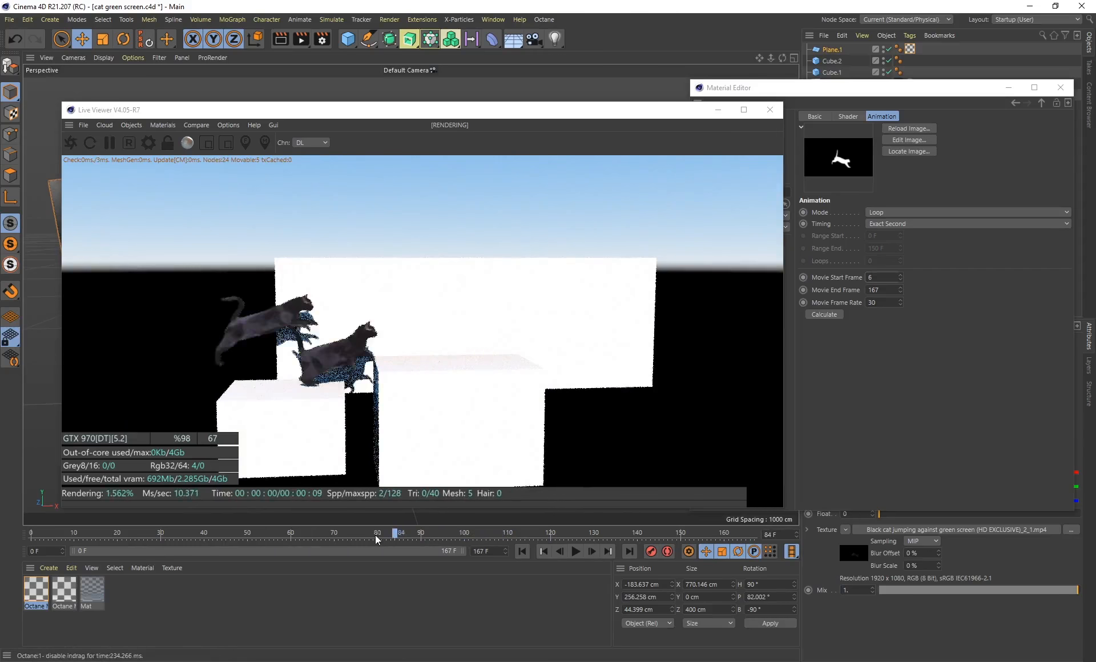
# Close the material editor, duplicate Plane.1 and place the copy at about X -303.8, Y 200.6, Z 11.6 cm
pyautogui.moveTo(894, 88); pyautogui.dragTo(569, 106)
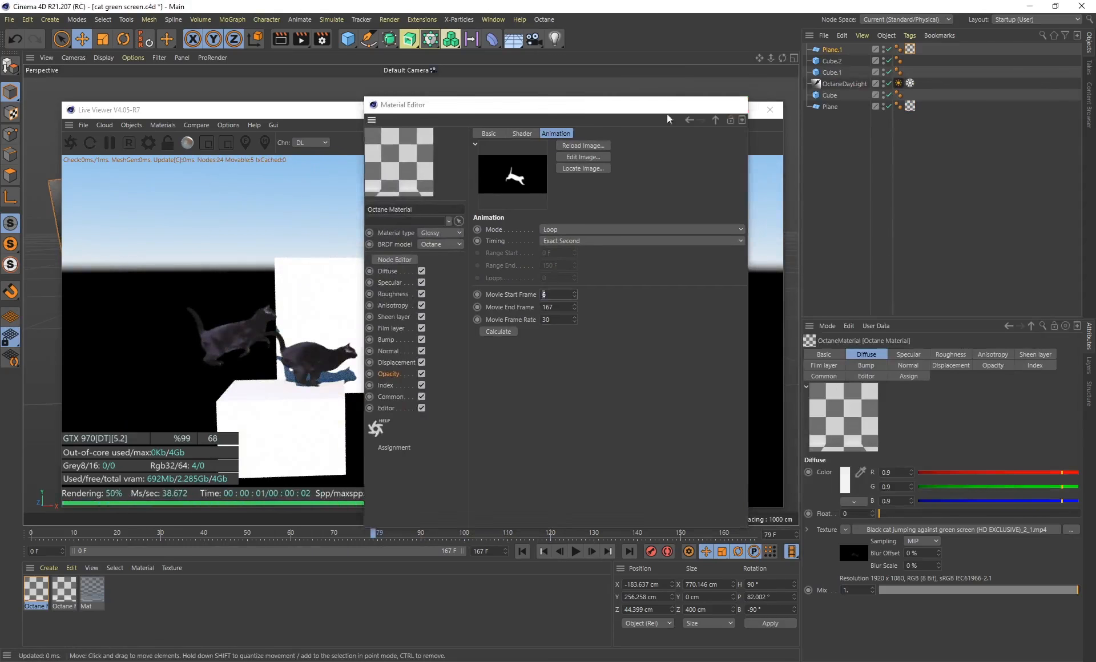
pyautogui.click(735, 104)
pyautogui.moveTo(304, 110); pyautogui.dragTo(654, 178)
pyautogui.keyDown('alt'); pyautogui.moveTo(207, 257); pyautogui.dragTo(345, 283); pyautogui.keyUp('alt')
pyautogui.moveTo(389, 231); pyautogui.dragTo(222, 342)
pyautogui.moveTo(202, 212); pyautogui.dragTo(209, 238)
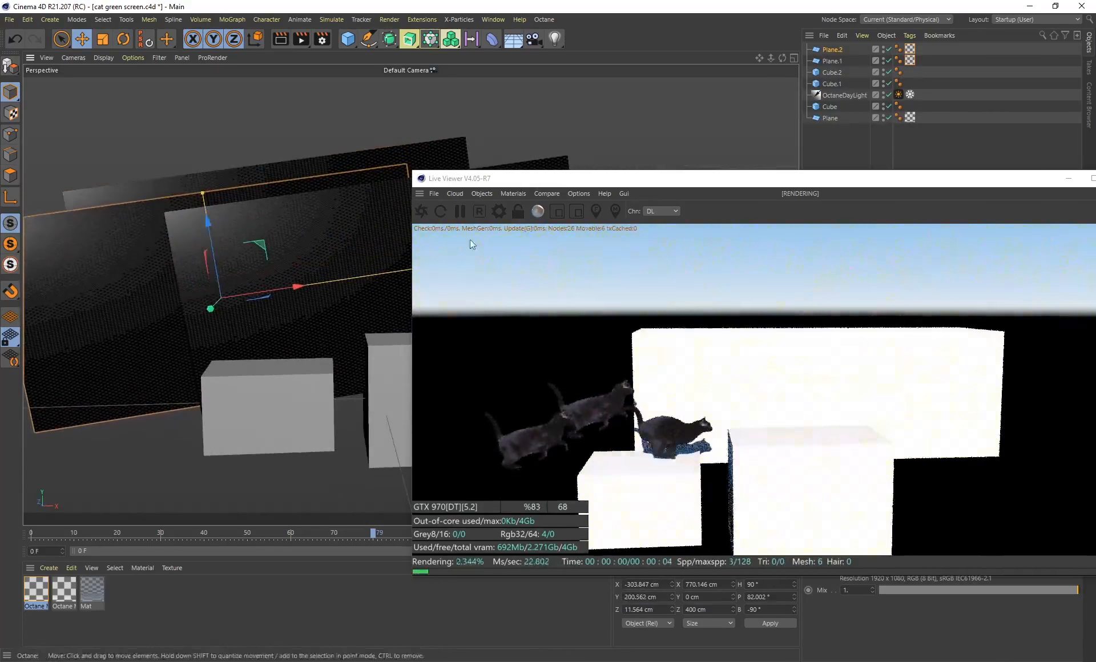
# Duplicate all three cat planes together and move the new group to about X 190.2, Y 306.2, Z -190.5 cm
pyautogui.keyDown('ctrl'); pyautogui.click(829, 61); pyautogui.keyUp('ctrl')
pyautogui.keyDown('ctrl'); pyautogui.click(830, 118); pyautogui.keyUp('ctrl')
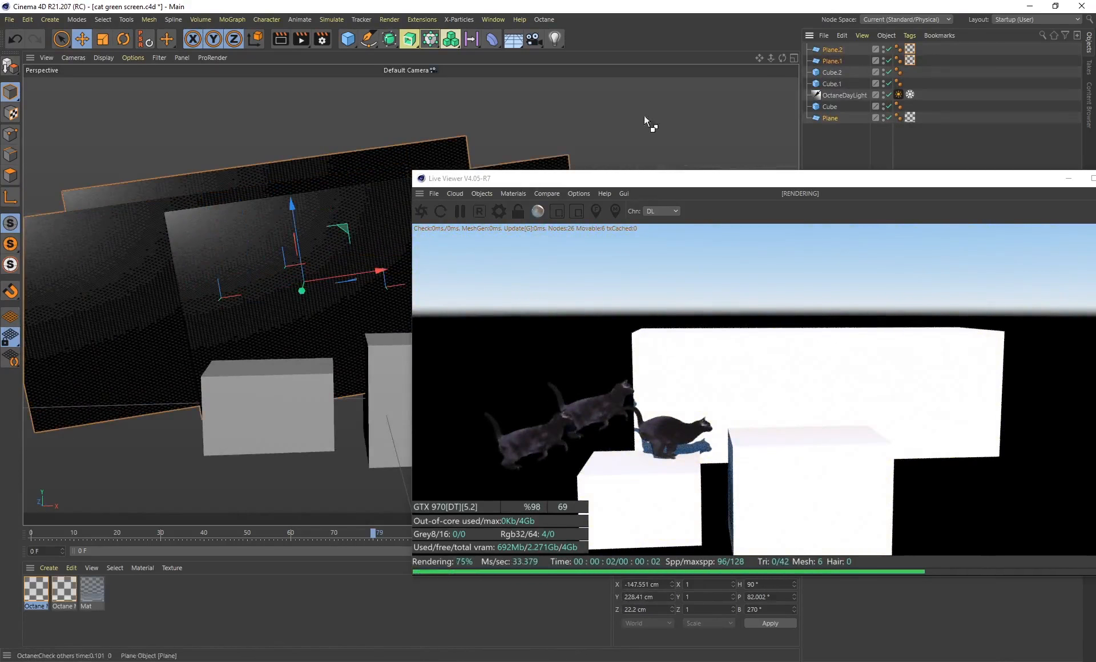
pyautogui.scroll(-1, 369, 248)
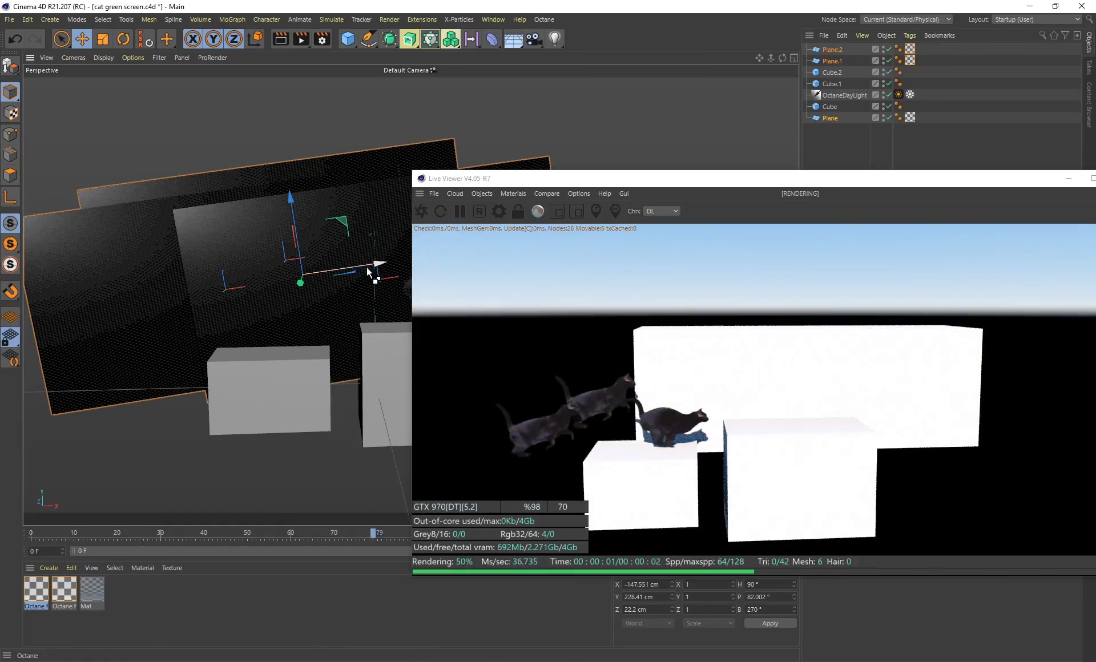
pyautogui.keyDown('ctrl'); pyautogui.moveTo(372, 265); pyautogui.dragTo(531, 246); pyautogui.keyUp('ctrl')
pyautogui.keyDown('alt'); pyautogui.moveTo(343, 186); pyautogui.dragTo(392, 233); pyautogui.keyUp('alt')
pyautogui.keyDown('alt'); pyautogui.moveTo(393, 233); pyautogui.dragTo(293, 259, button='middle'); pyautogui.keyUp('alt')
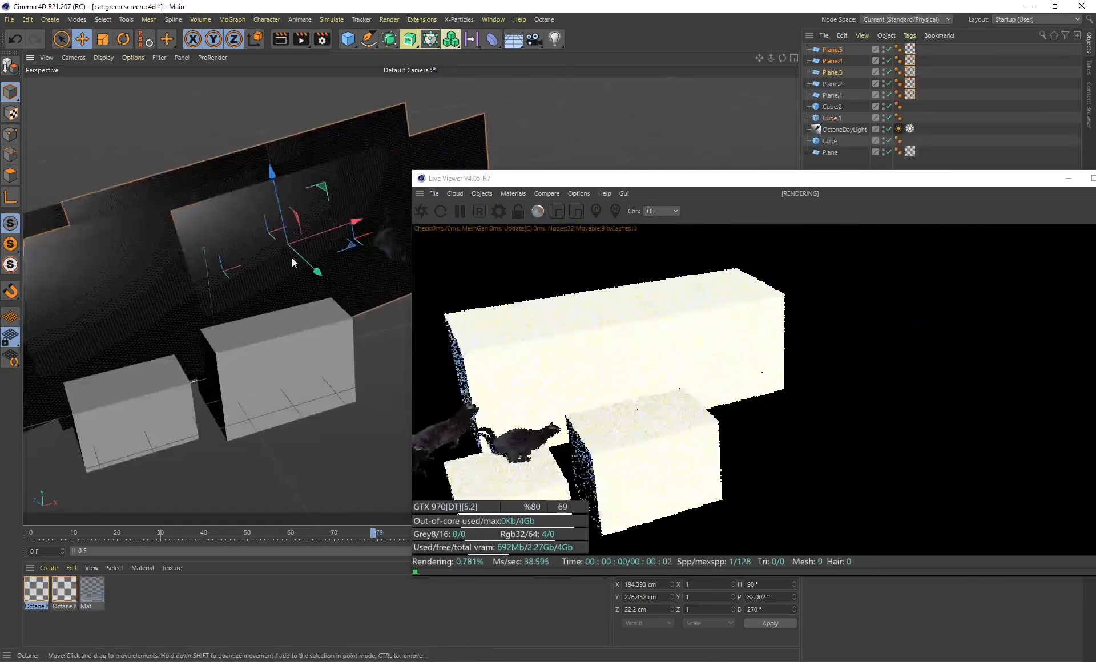
pyautogui.moveTo(317, 275); pyautogui.dragTo(350, 307)
pyautogui.moveTo(310, 217); pyautogui.dragTo(313, 205)
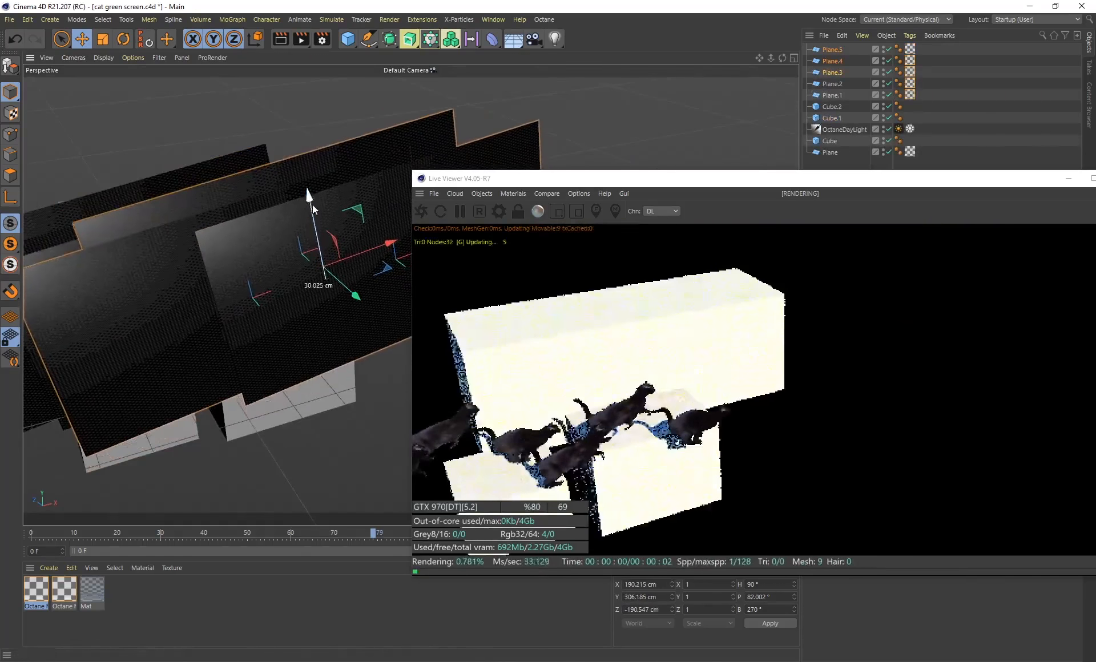
pyautogui.keyDown('alt'); pyautogui.moveTo(223, 211); pyautogui.dragTo(238, 238); pyautogui.keyUp('alt')
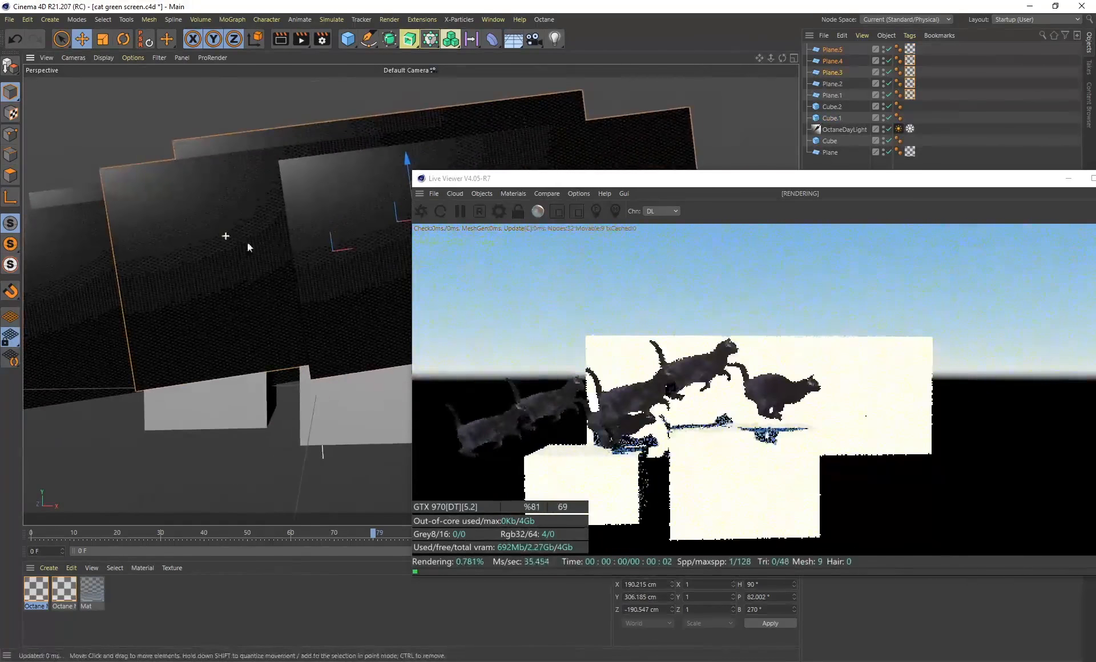
# Review the group of six cats and their shadows in the live render between about frames 79 and 125
pyautogui.moveTo(688, 181); pyautogui.dragTo(644, 83)
pyautogui.moveTo(365, 534); pyautogui.dragTo(537, 539)
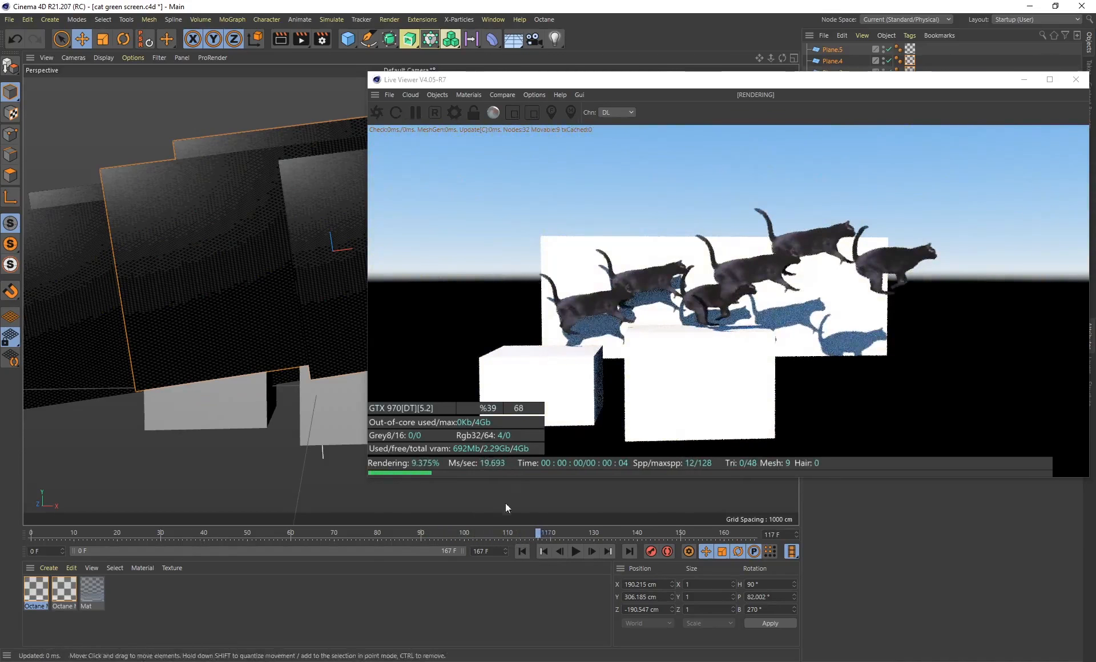
pyautogui.moveTo(422, 535); pyautogui.dragTo(573, 523)
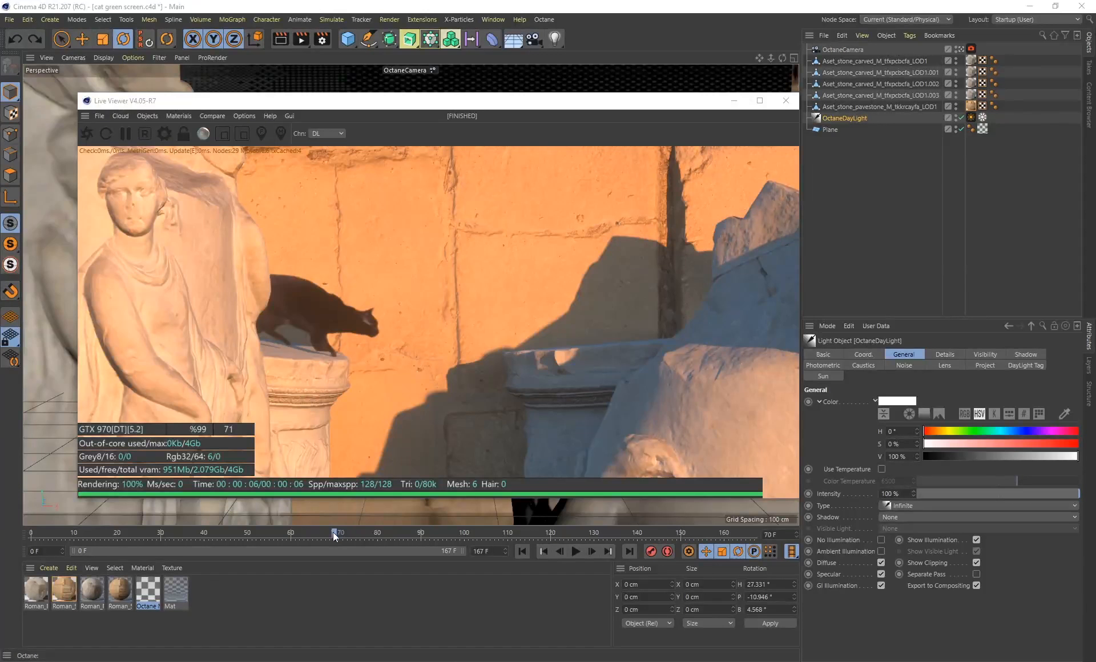
# Examine the cat leaping among the stone statues from frame 70 to 85, then uncover the daylight in the viewport
pyautogui.moveTo(335, 535); pyautogui.dragTo(399, 537)
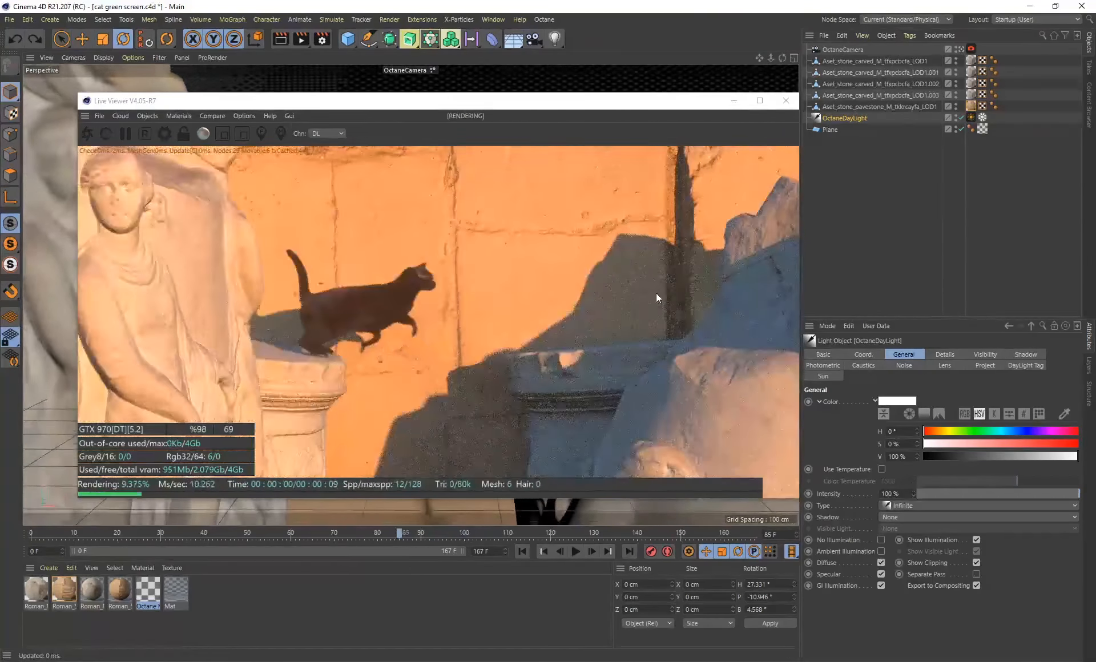
pyautogui.moveTo(443, 101); pyautogui.dragTo(841, 305)
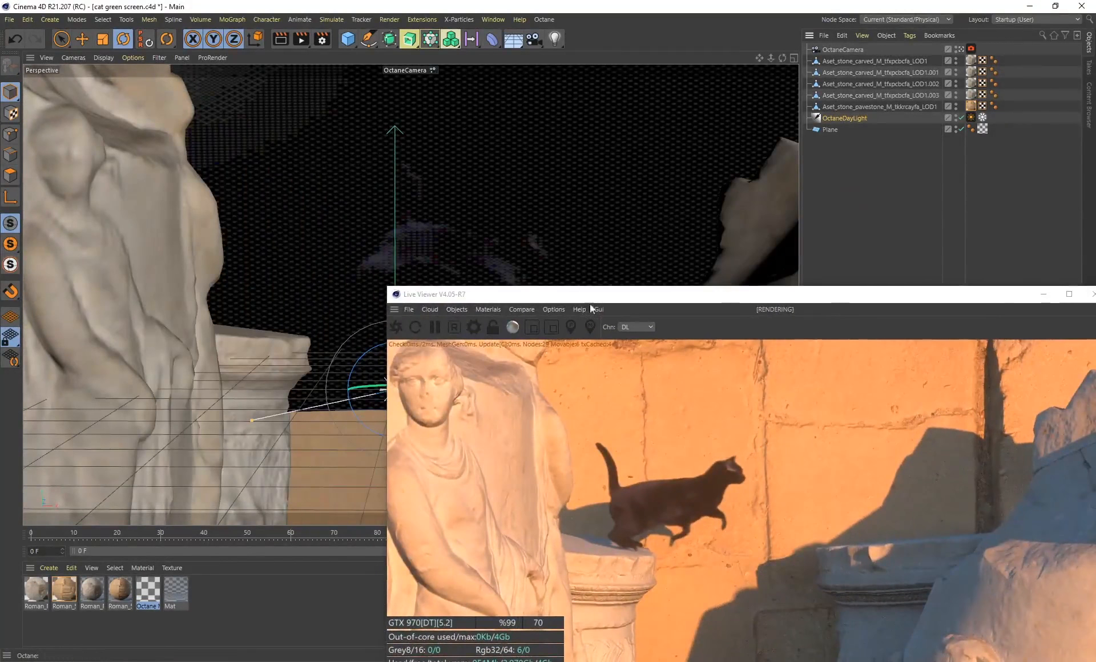
pyautogui.moveTo(615, 298); pyautogui.dragTo(732, 200)
# Try rotating the OctaneDayLight to change the sunlight and shadows in the statue scene, and undo the rotations
pyautogui.moveTo(418, 410); pyautogui.dragTo(418, 395)
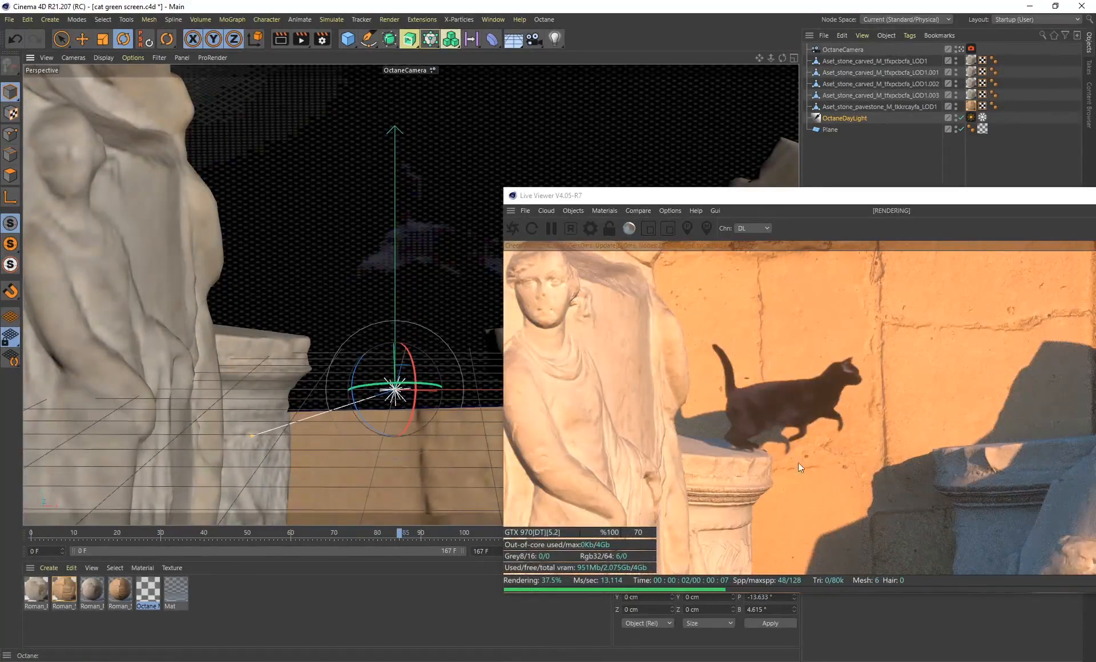
pyautogui.moveTo(417, 410); pyautogui.dragTo(412, 403)
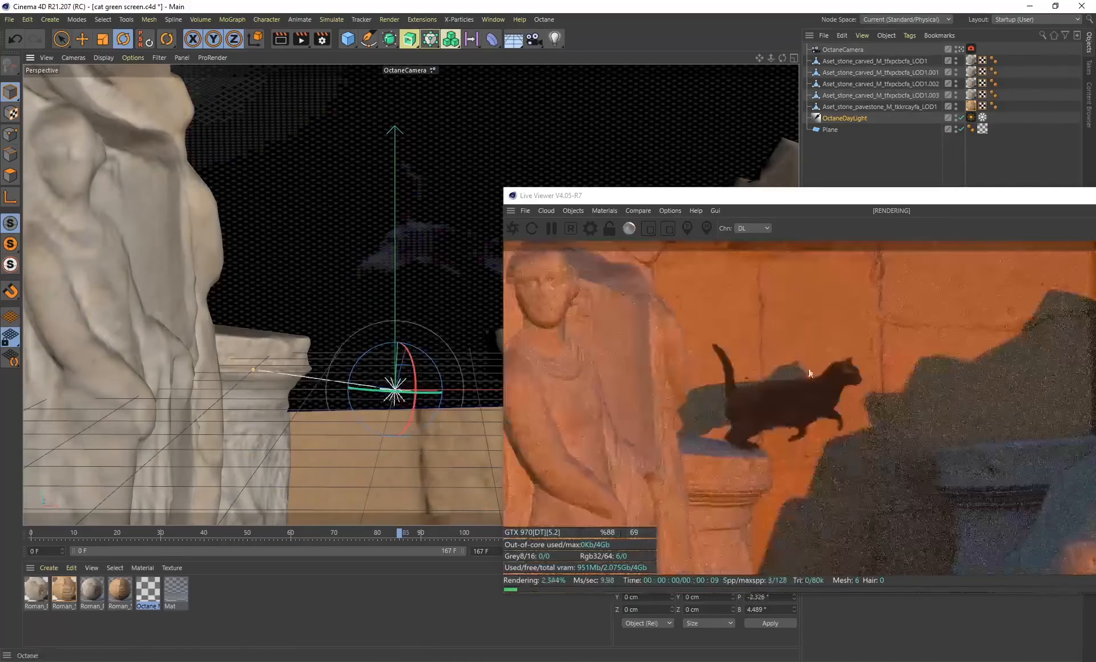
pyautogui.hotkey('ctrl', 'z')
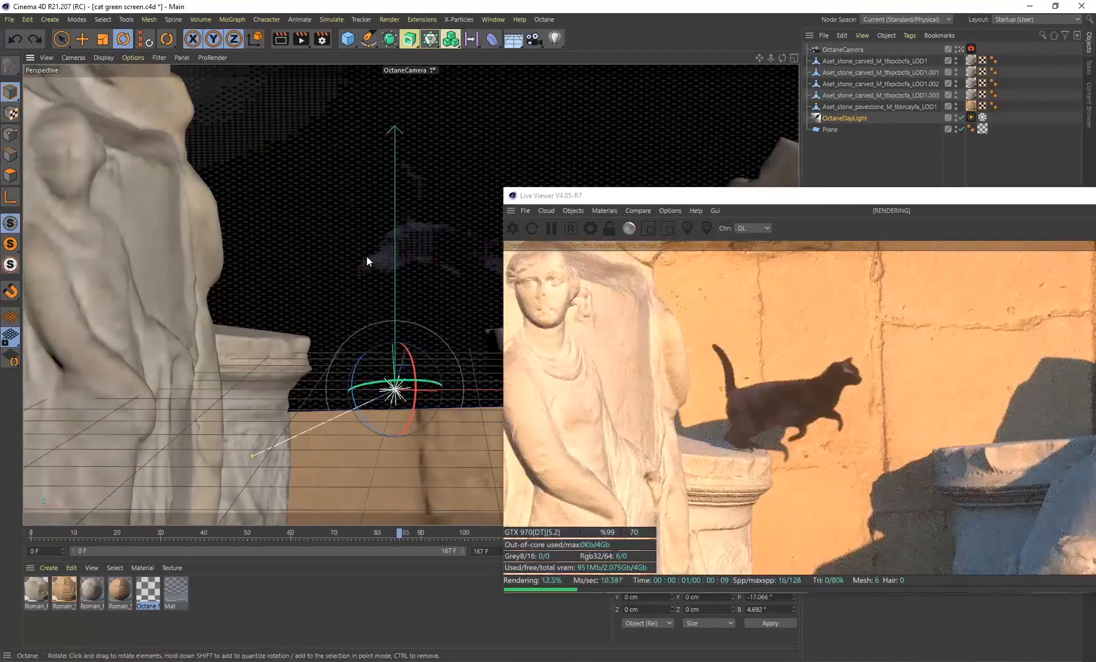
pyautogui.hotkey('ctrl', 'z')
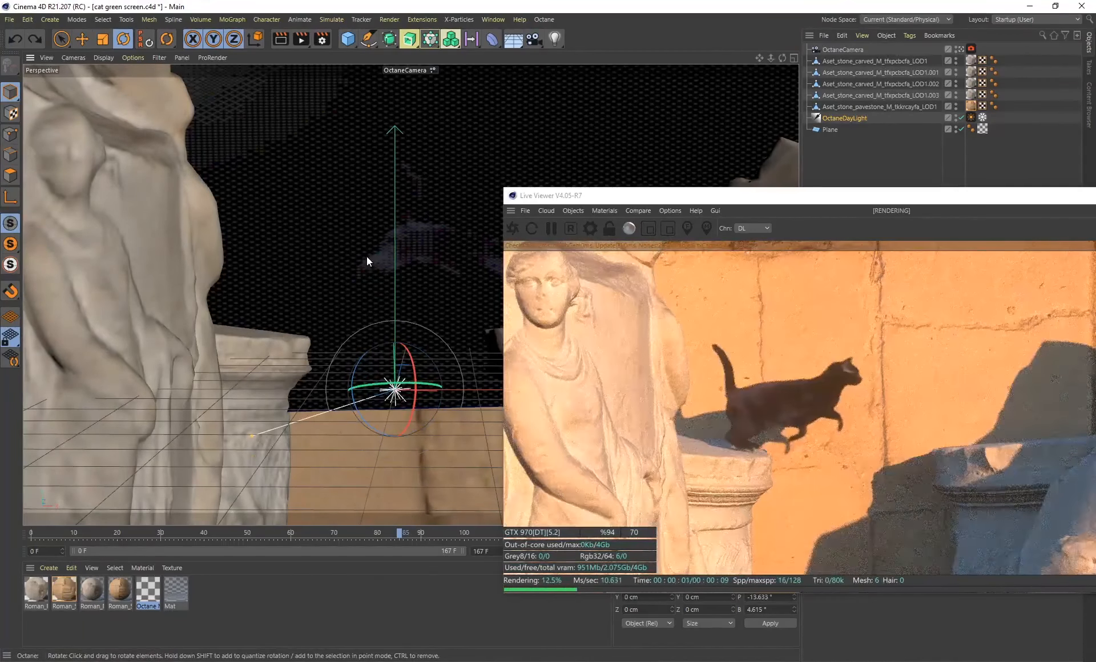
pyautogui.hotkey('ctrl', 'z')
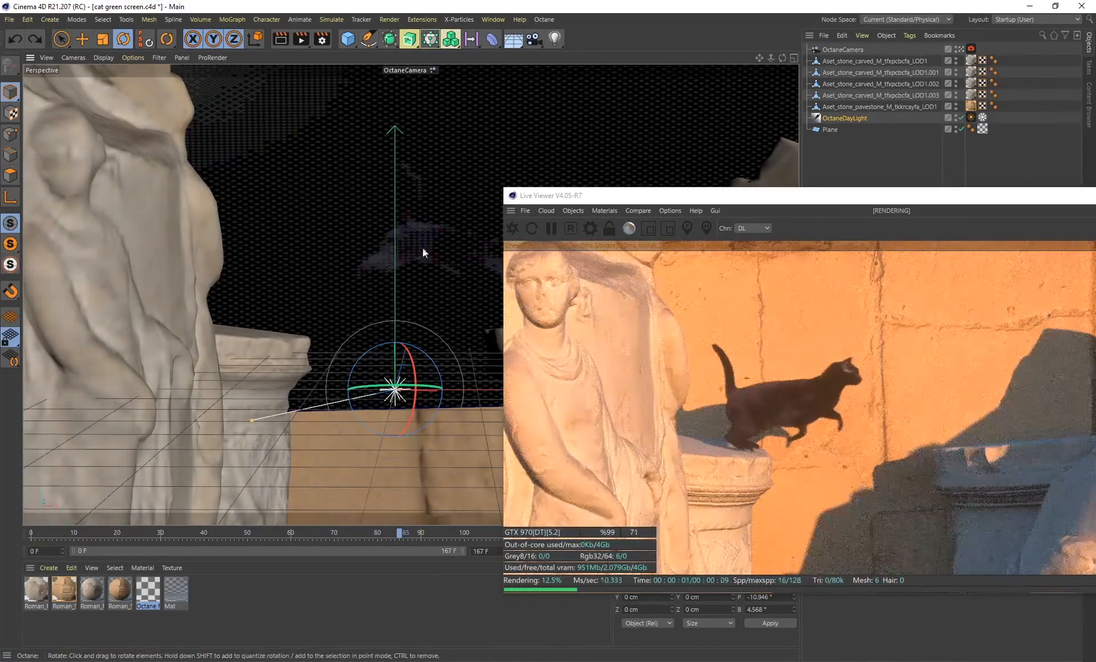
# Select the OctaneCamera and review its animated move through the statue scene from frame 0 to 80
pyautogui.moveTo(662, 197); pyautogui.dragTo(195, 114)
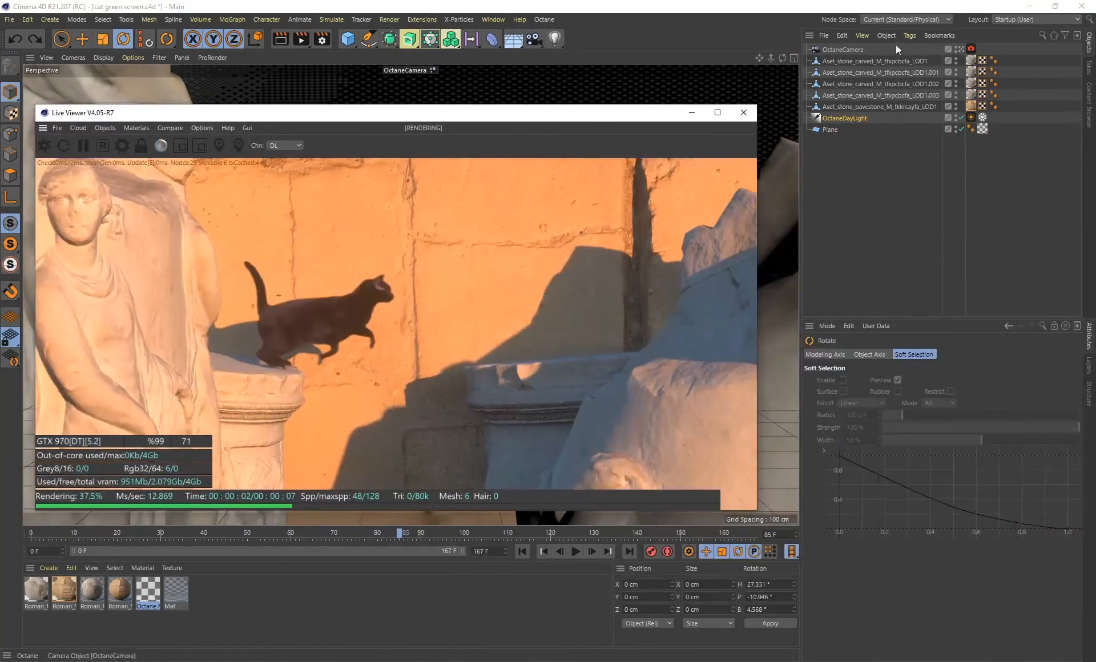
pyautogui.click(841, 50)
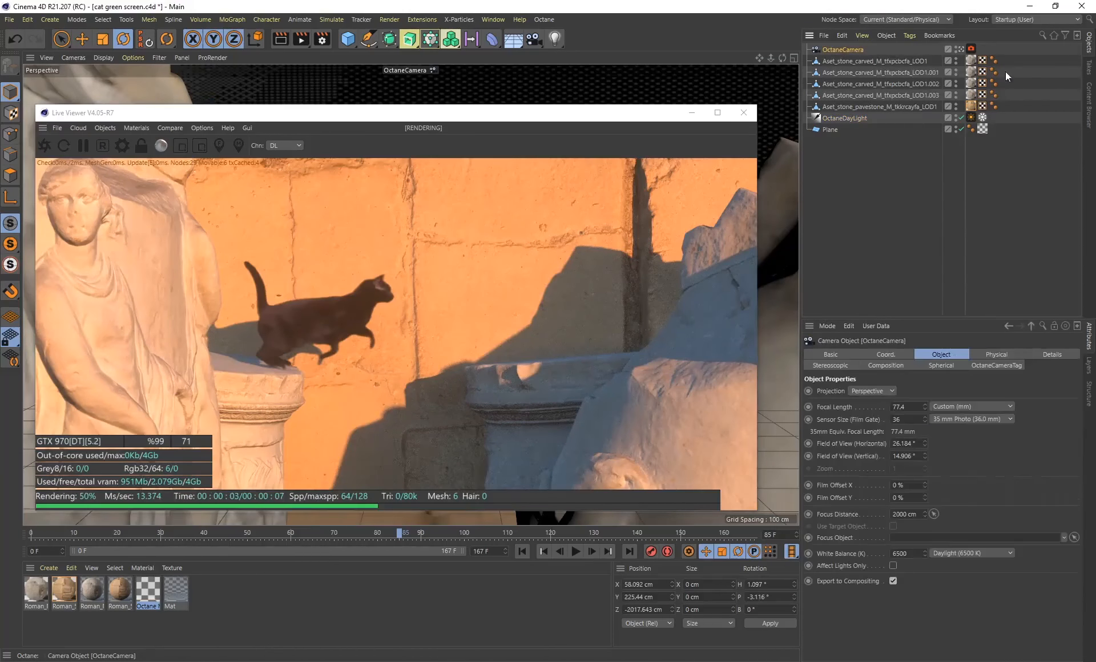
pyautogui.click(34, 537)
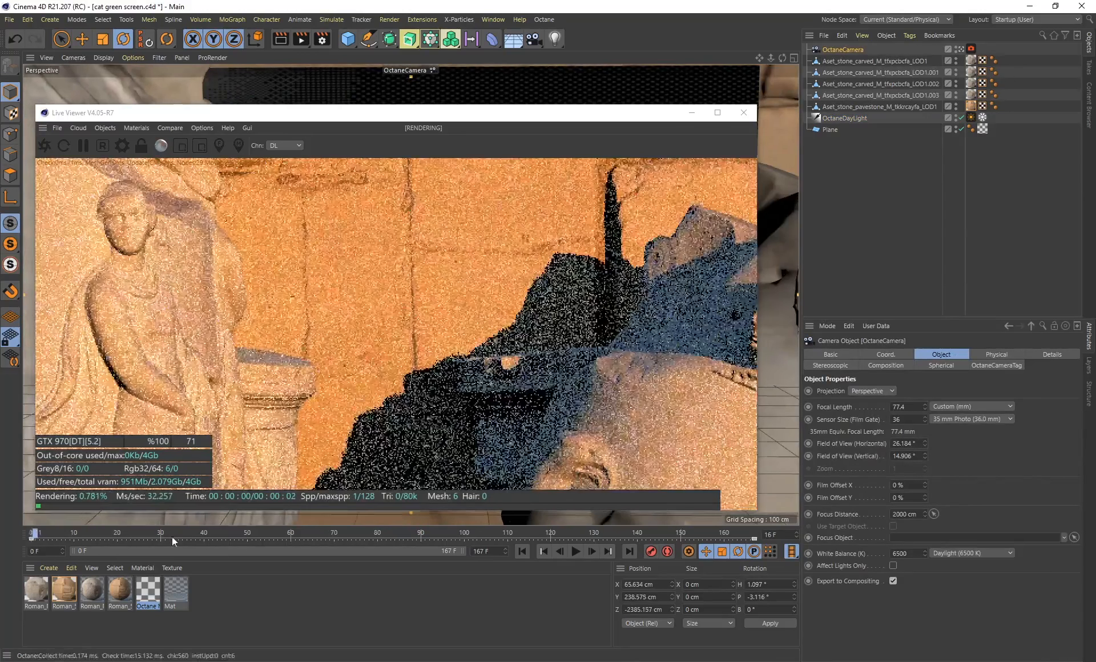
pyautogui.moveTo(172, 537); pyautogui.dragTo(376, 537)
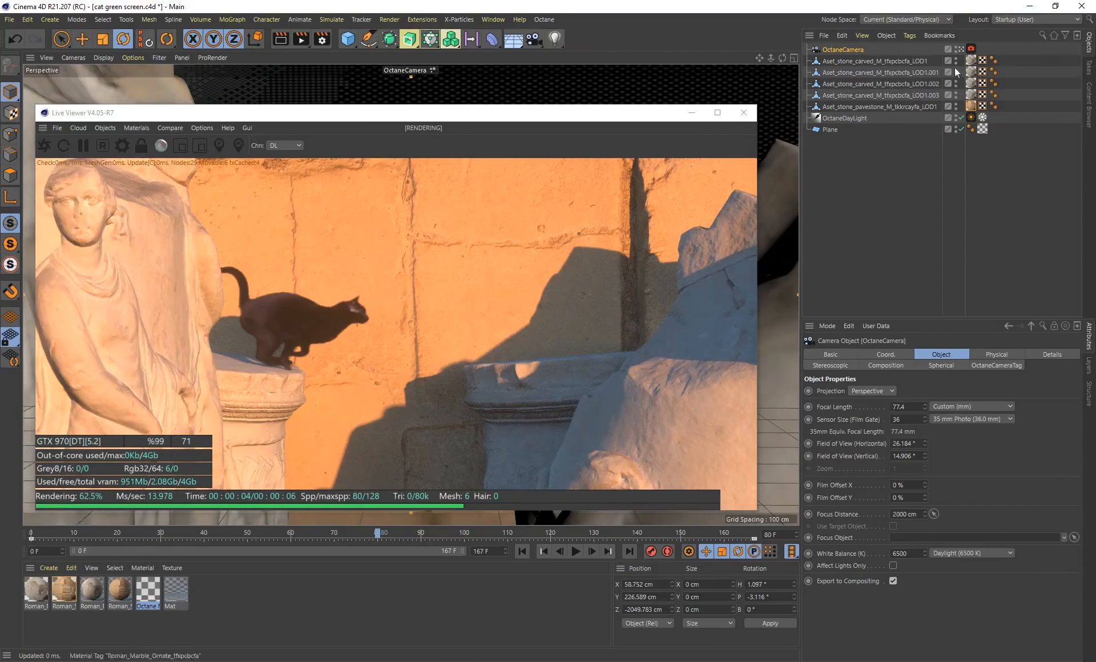
# Set the OctaneCamera's highlight compression to about 0.53 in its camera imager settings, and check its post-processing bloom and glare settings
pyautogui.click(971, 50)
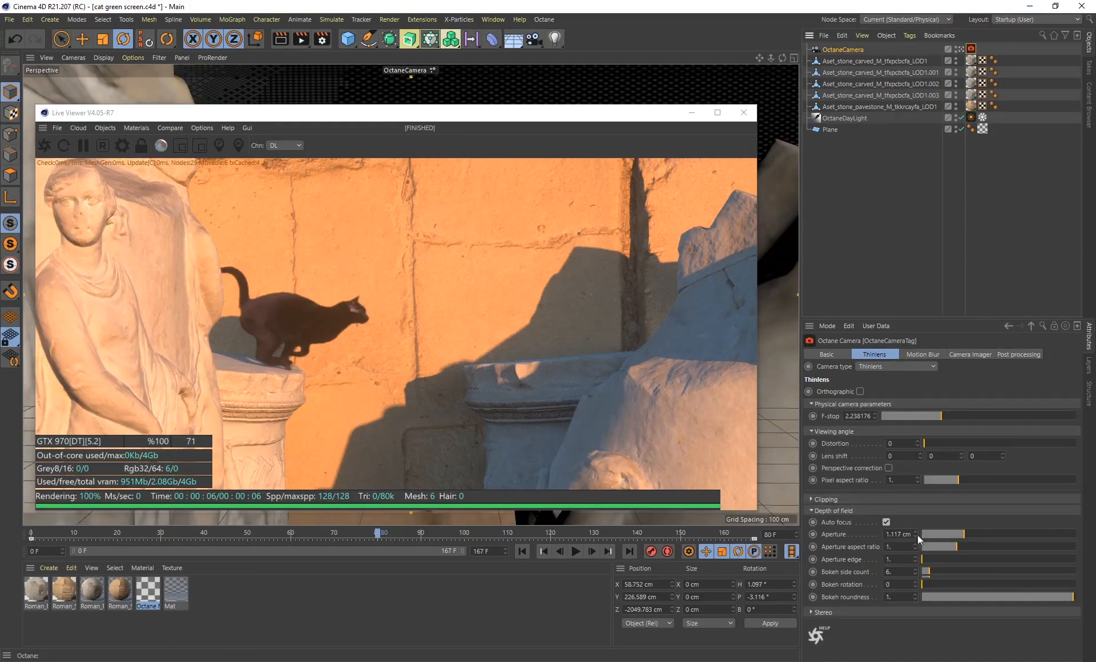
pyautogui.click(965, 355)
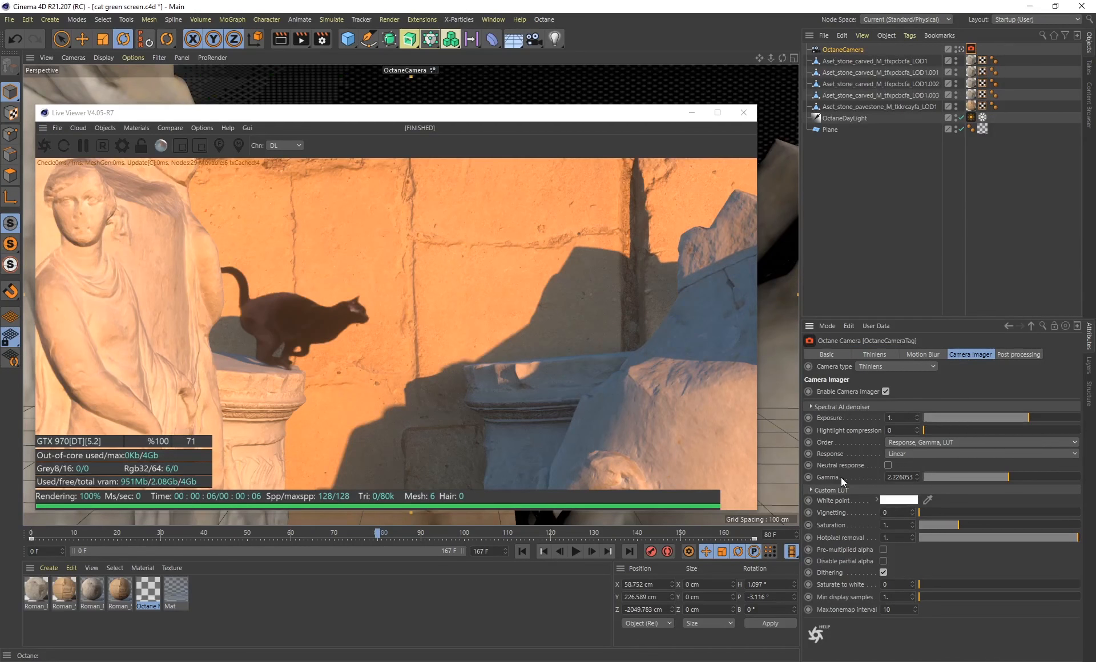
pyautogui.moveTo(937, 431); pyautogui.dragTo(992, 430)
pyautogui.moveTo(972, 427); pyautogui.dragTo(1006, 431)
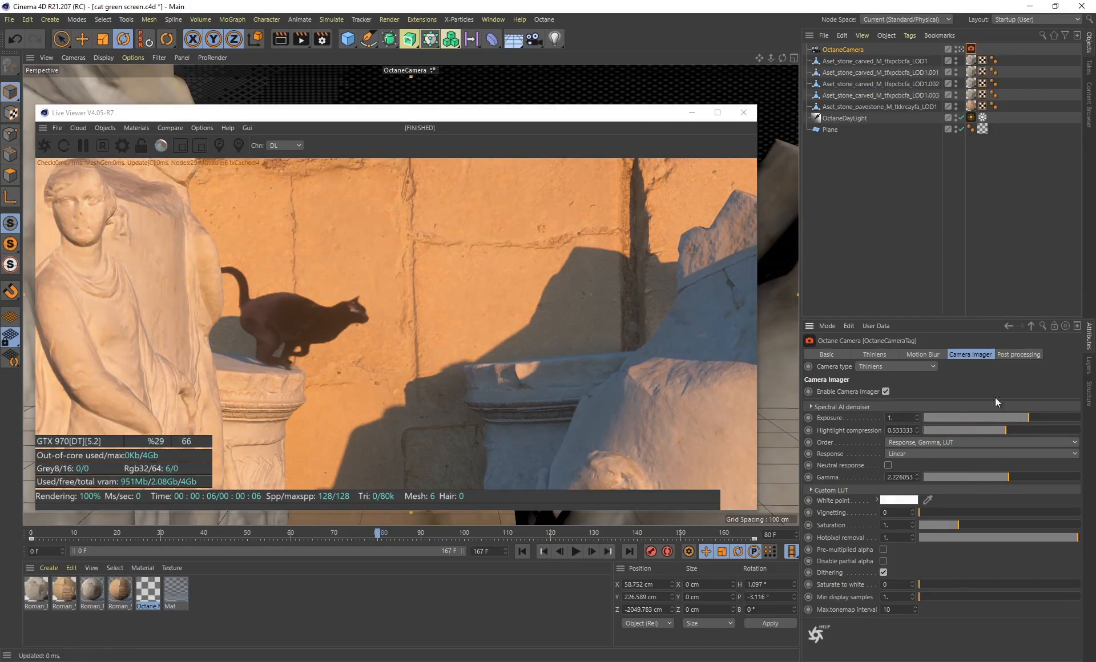
pyautogui.click(1017, 354)
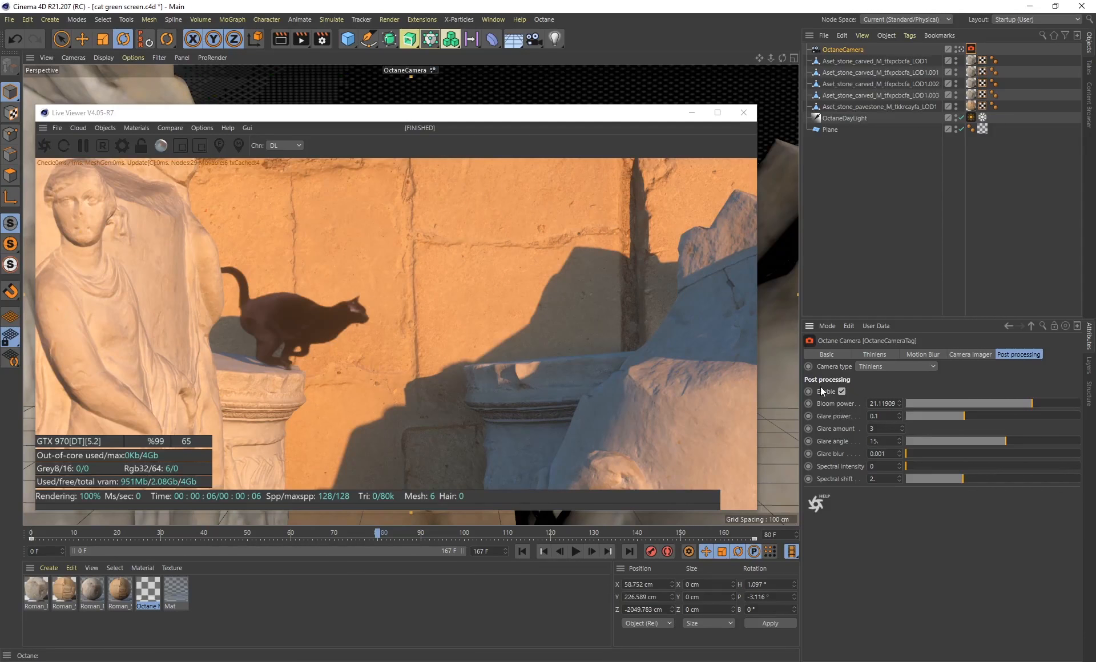
pyautogui.click(842, 391)
# Change the direct lighting kernel's GI mode to GI_DIFFUSE in the Octane render settings, and close the settings
pyautogui.moveTo(290, 113); pyautogui.dragTo(423, 99)
pyautogui.click(251, 133)
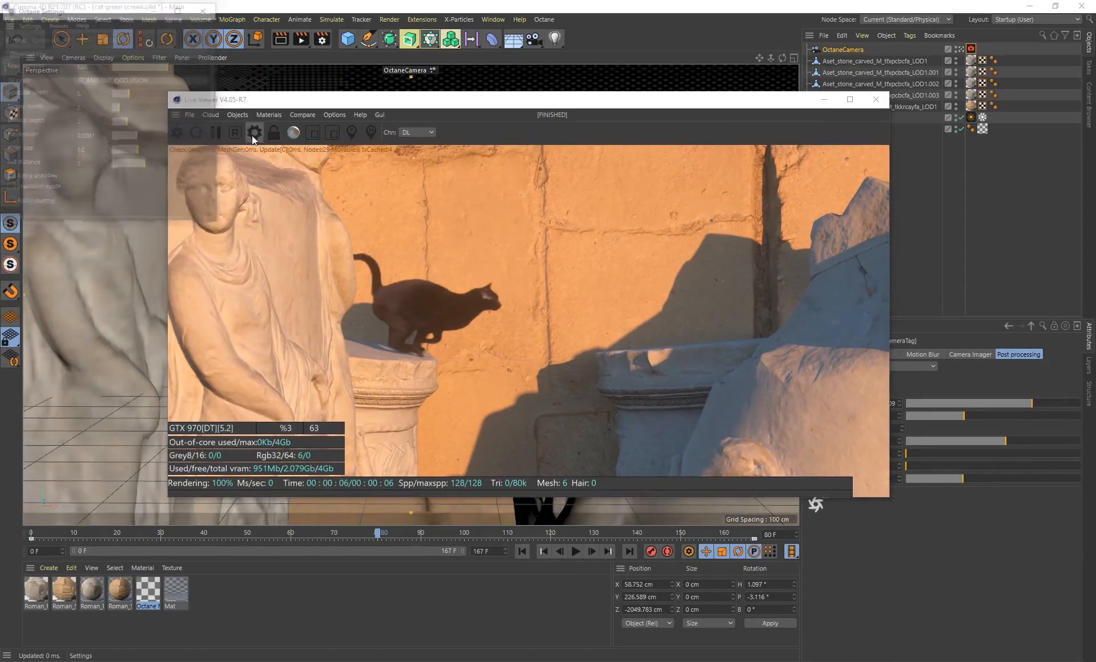
pyautogui.click(129, 81)
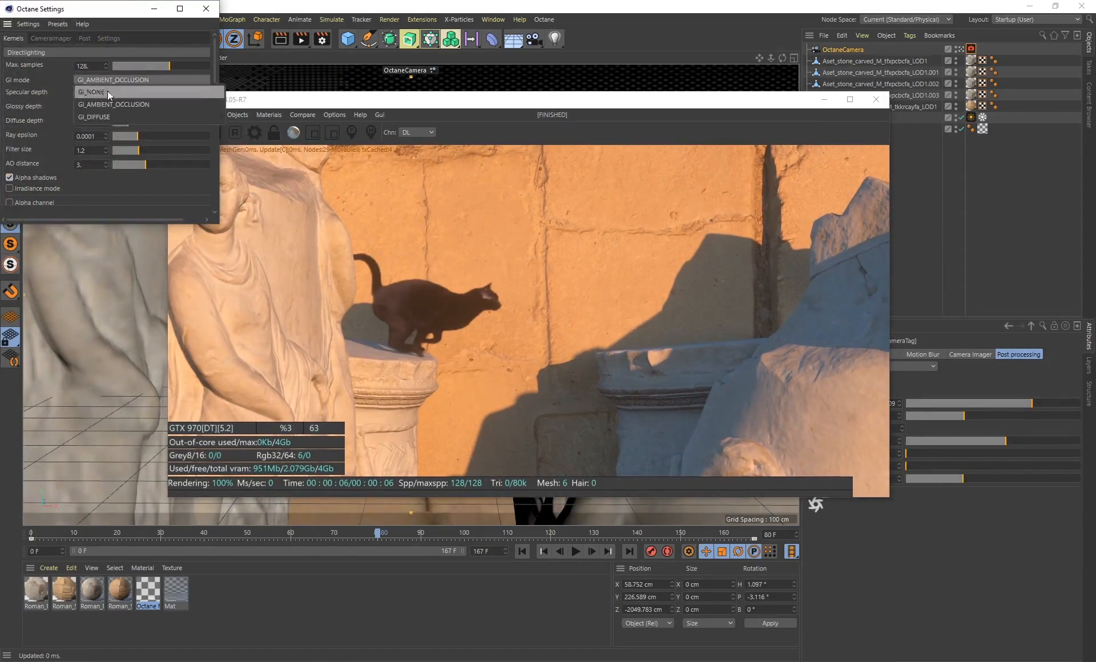
pyautogui.click(91, 115)
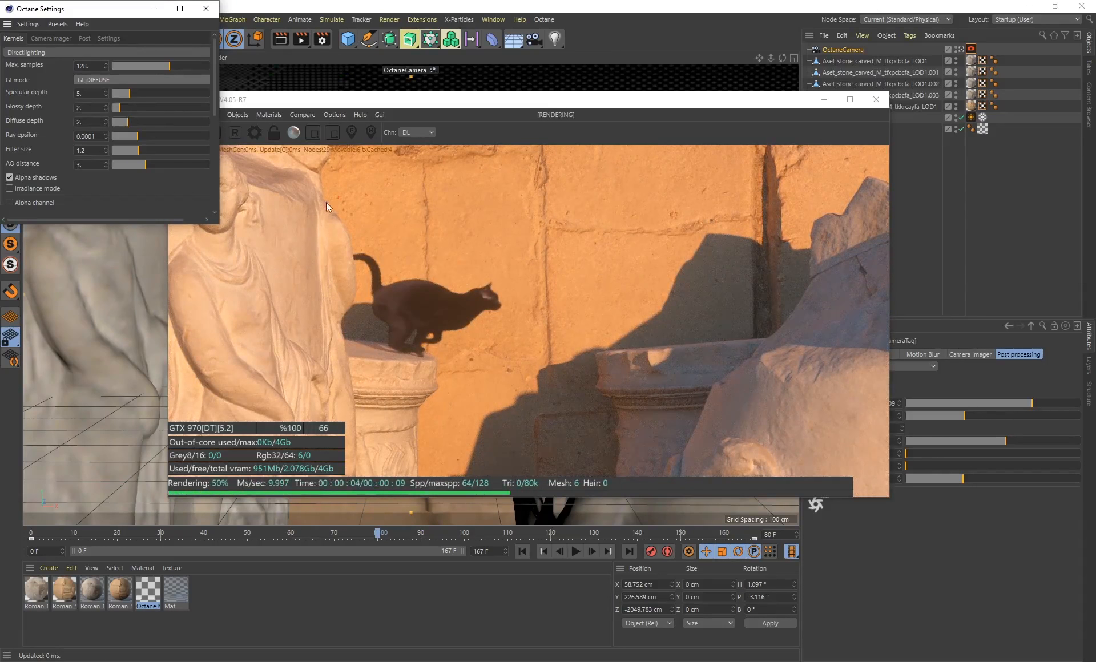
pyautogui.click(136, 79)
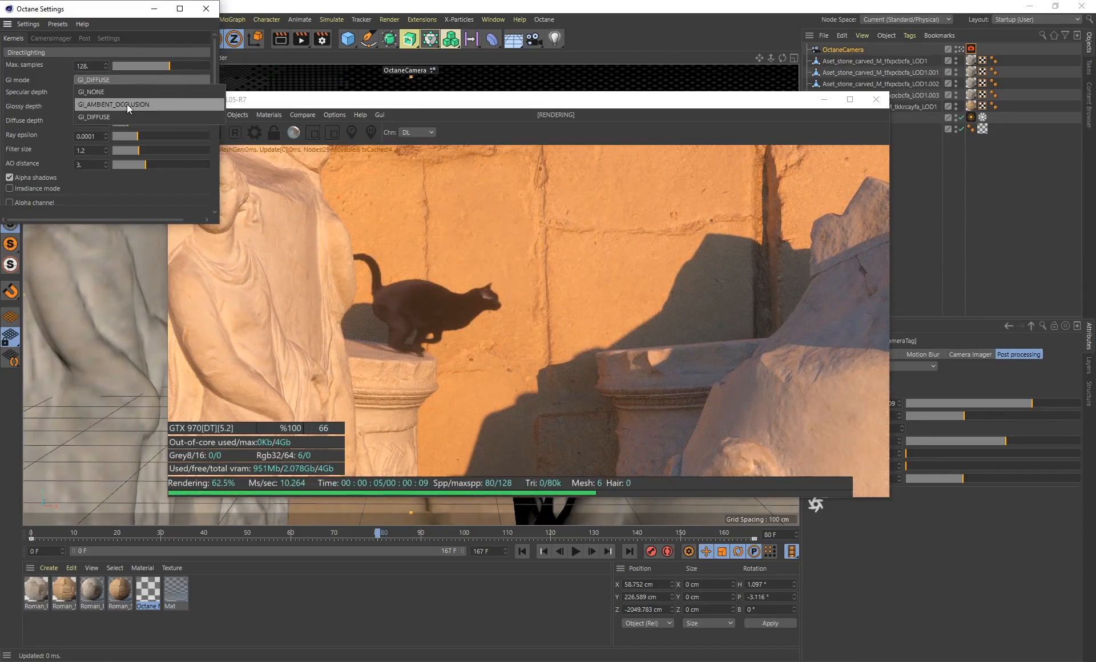
pyautogui.click(111, 13)
pyautogui.click(209, 9)
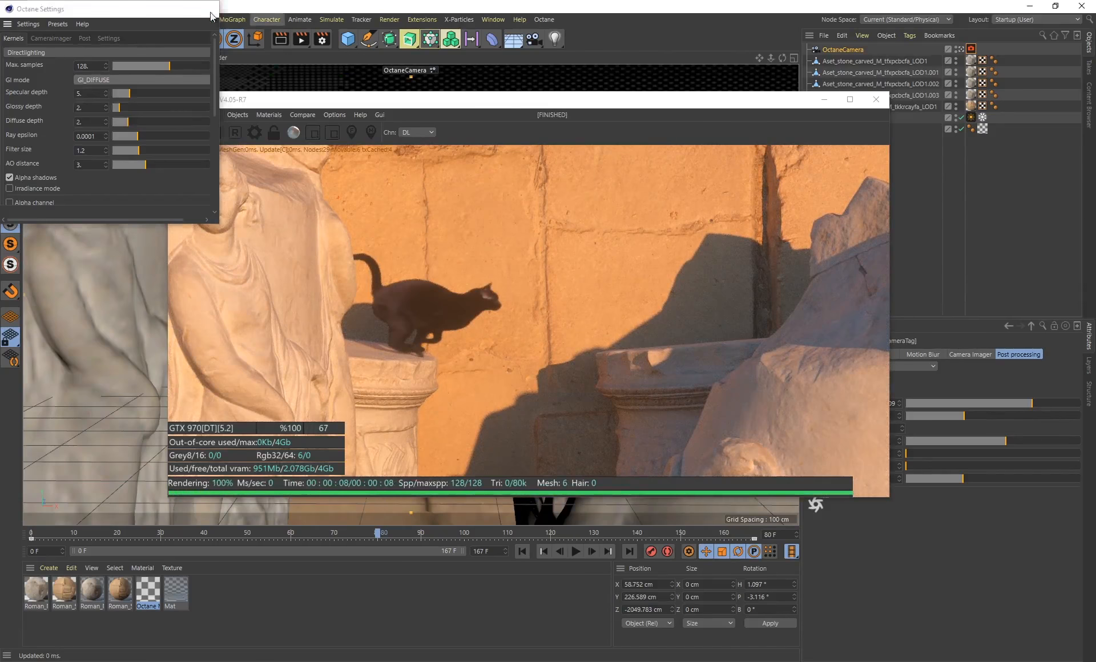
# At frame 91, try a higher roughness on the cat's Octane material, and settle on a roughness of about 0.055
pyautogui.moveTo(476, 106); pyautogui.dragTo(735, 93)
pyautogui.moveTo(365, 536); pyautogui.dragTo(429, 542)
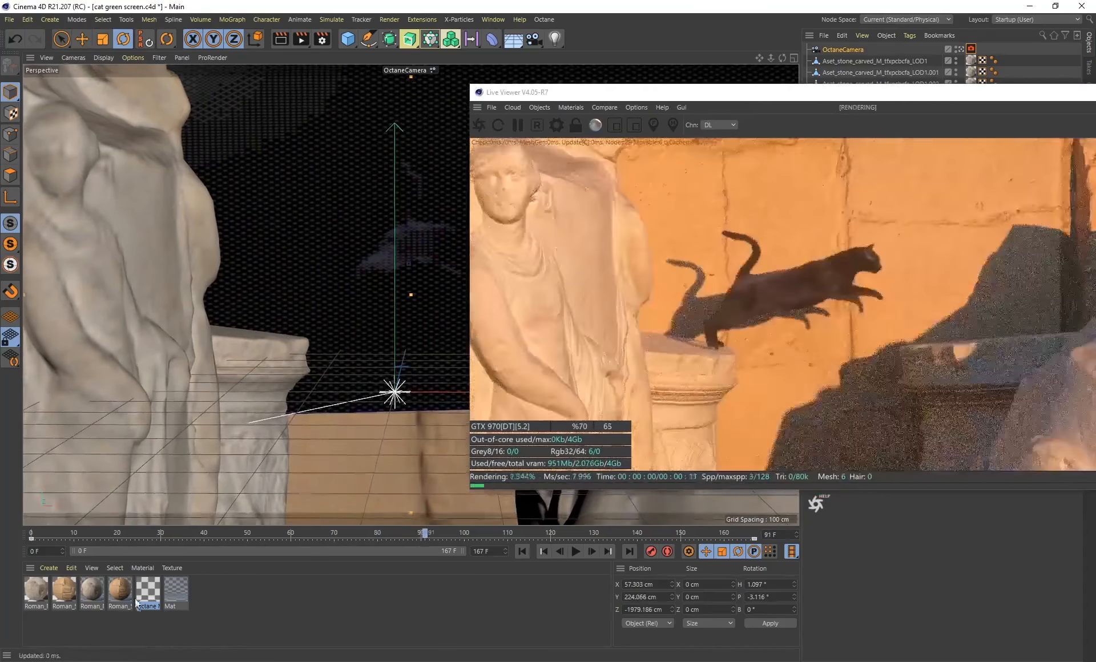
pyautogui.doubleClick(142, 602)
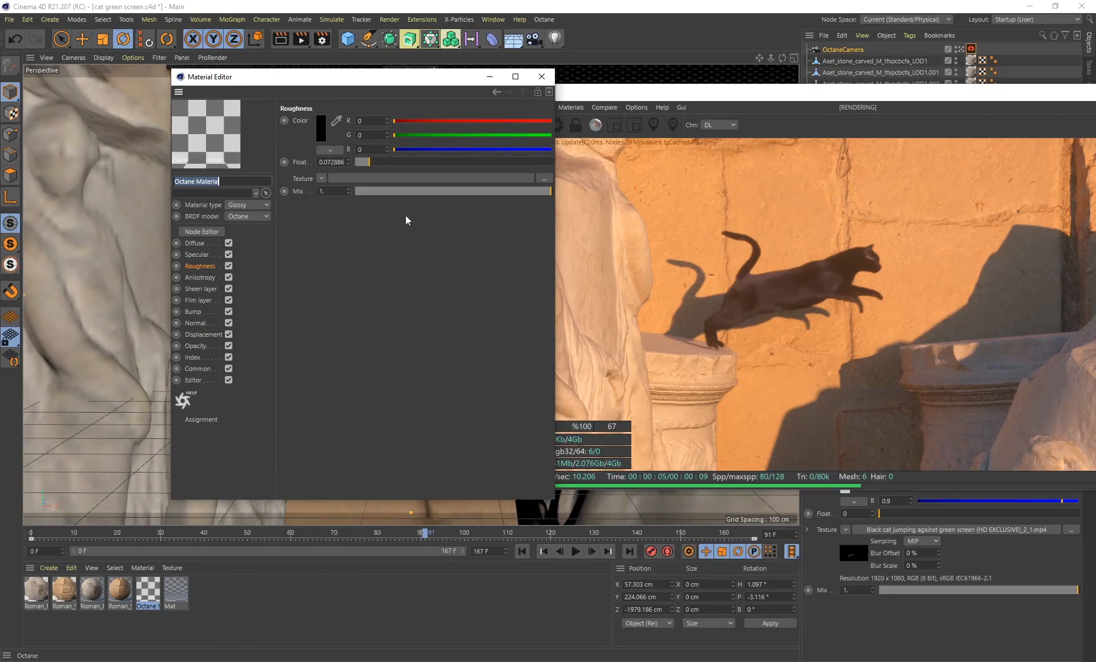
pyautogui.moveTo(380, 163); pyautogui.dragTo(467, 162)
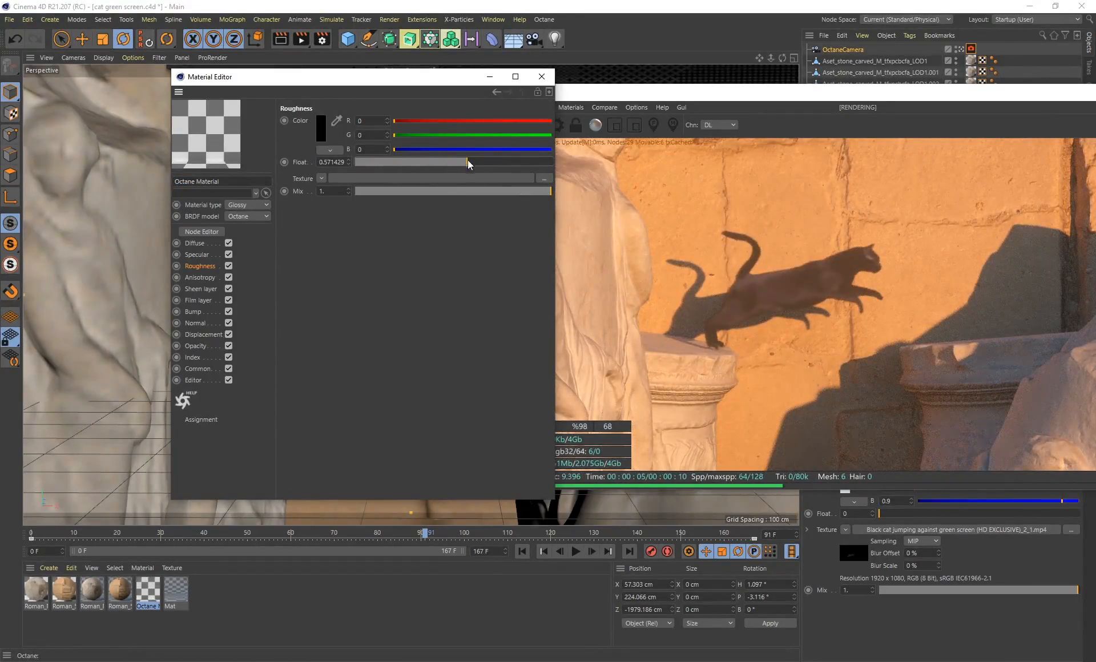
pyautogui.moveTo(466, 162); pyautogui.dragTo(365, 168)
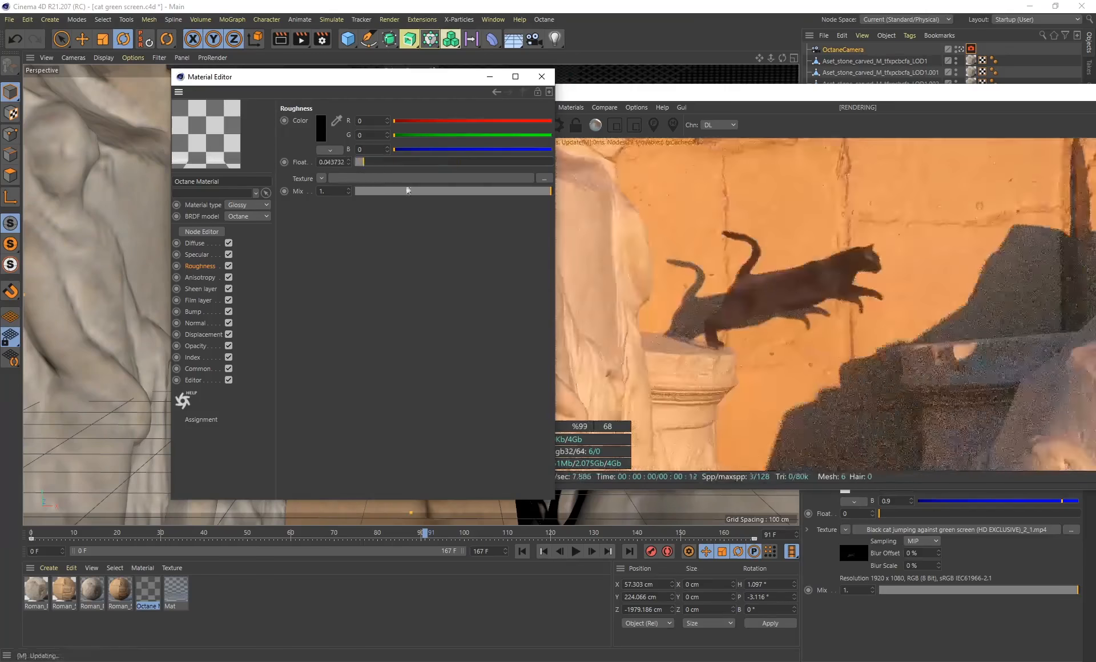
pyautogui.moveTo(369, 169); pyautogui.dragTo(377, 167)
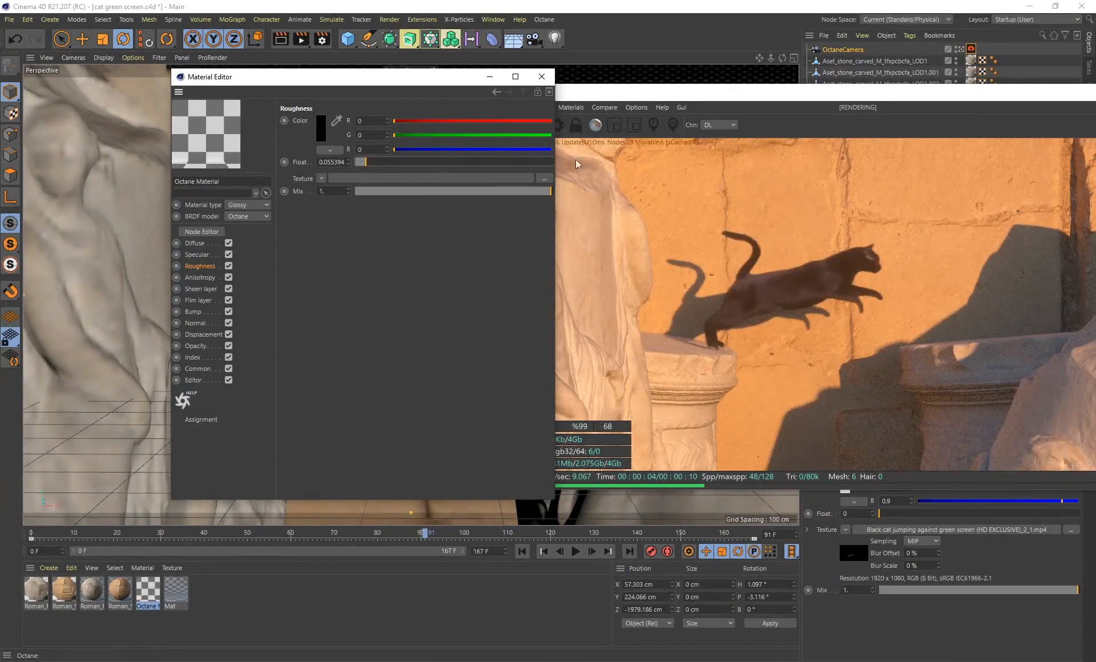
pyautogui.click(541, 78)
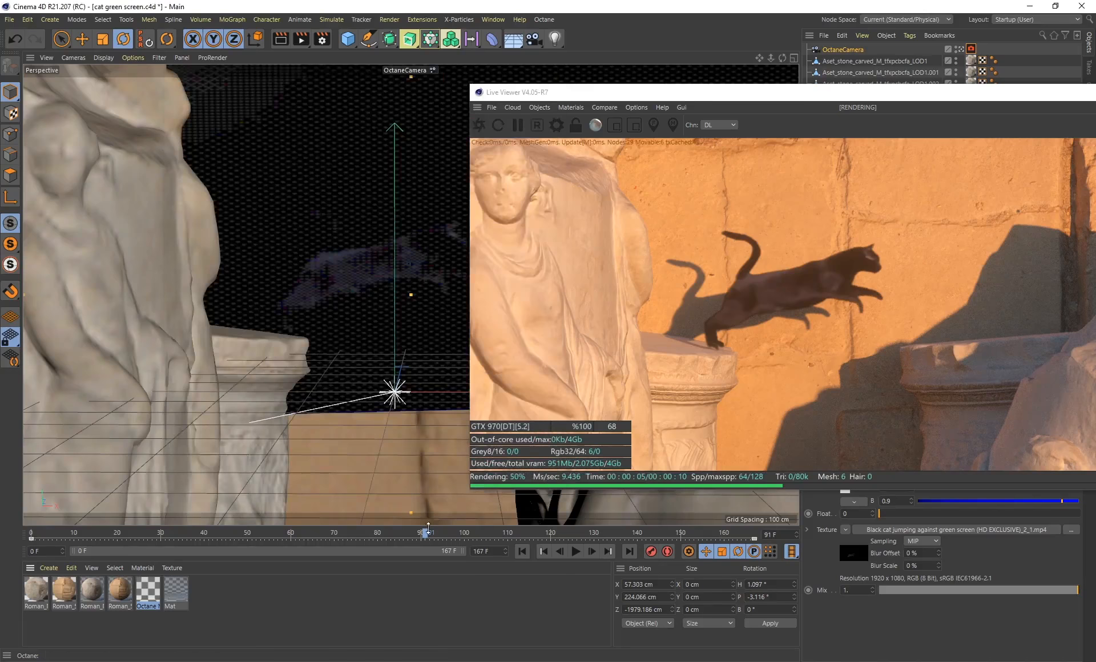
# Review the cat's leap and its shadow among the stone statues in the live render between about frames 81 and 121
pyautogui.moveTo(429, 537); pyautogui.dragTo(503, 538)
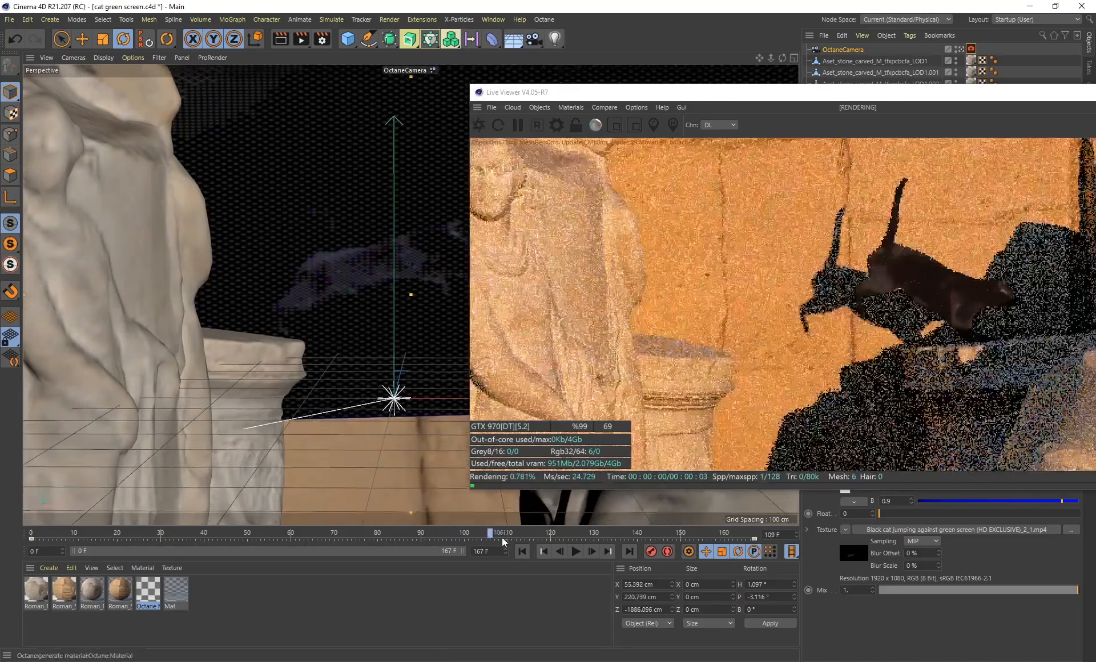
pyautogui.moveTo(721, 92); pyautogui.dragTo(609, 95)
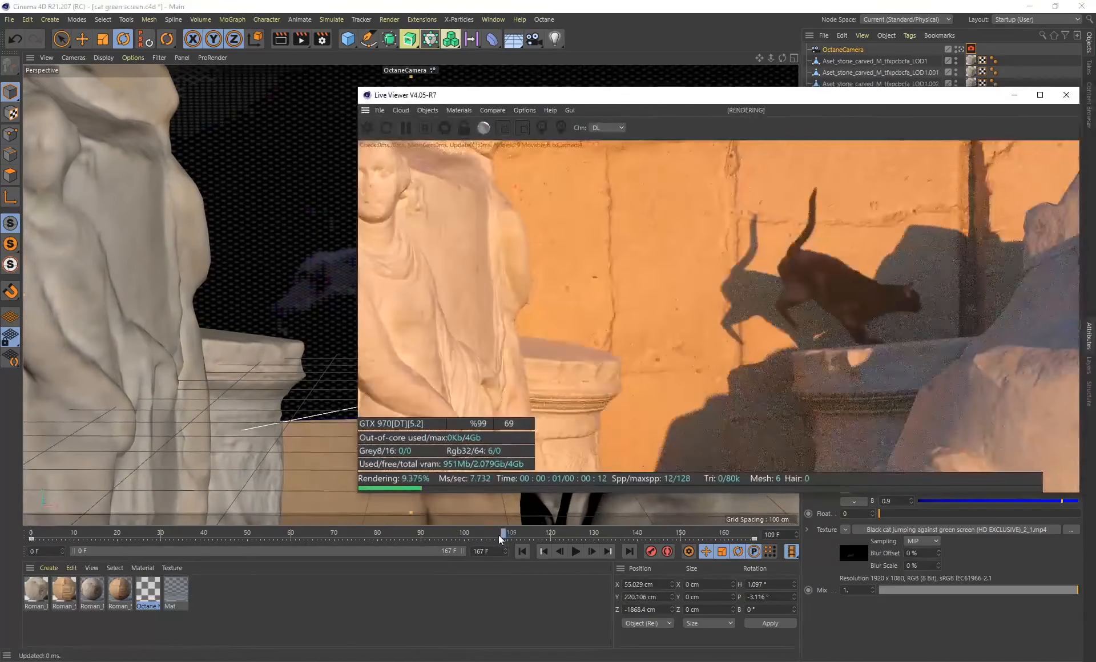
pyautogui.moveTo(503, 535); pyautogui.dragTo(413, 539)
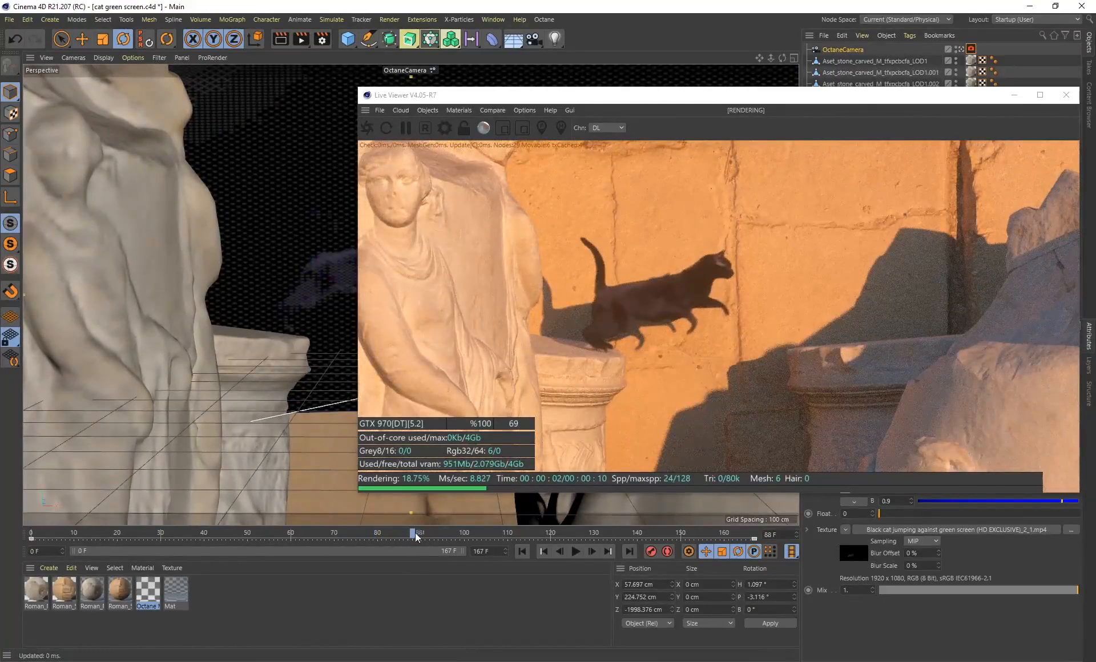
pyautogui.moveTo(416, 533); pyautogui.dragTo(481, 537)
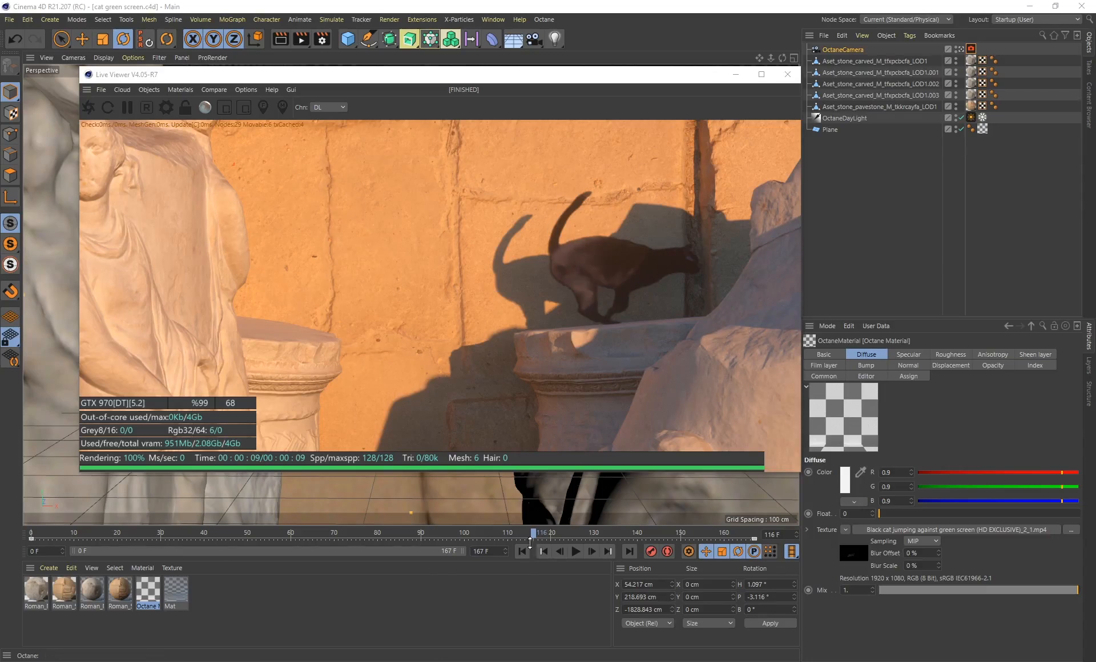
pyautogui.click(555, 534)
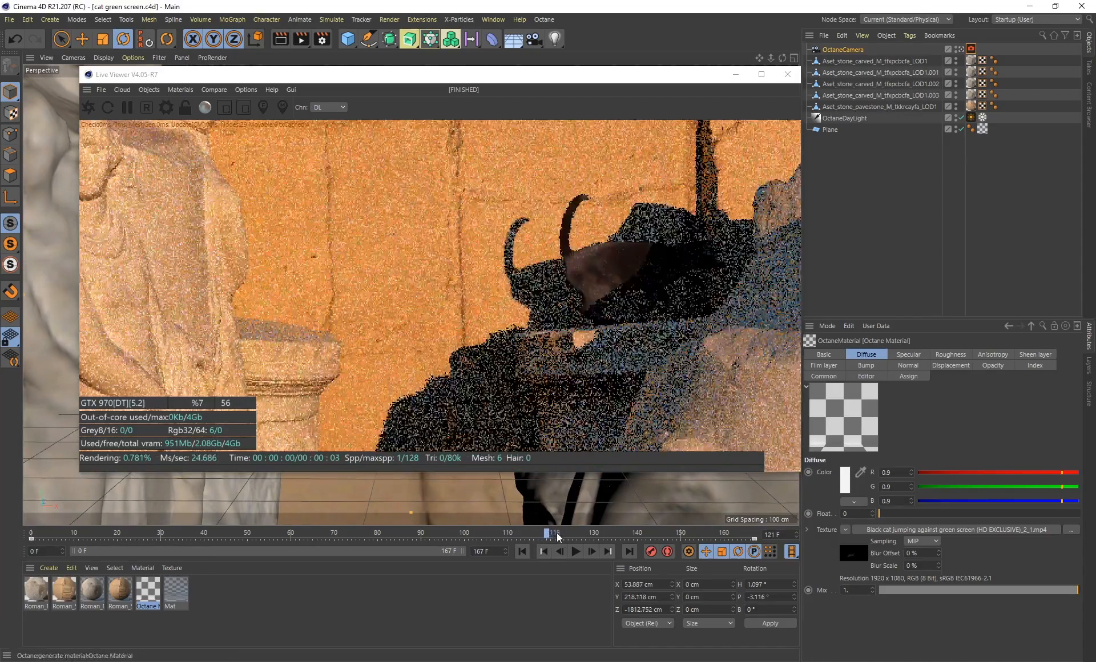
pyautogui.moveTo(576, 539); pyautogui.dragTo(372, 534)
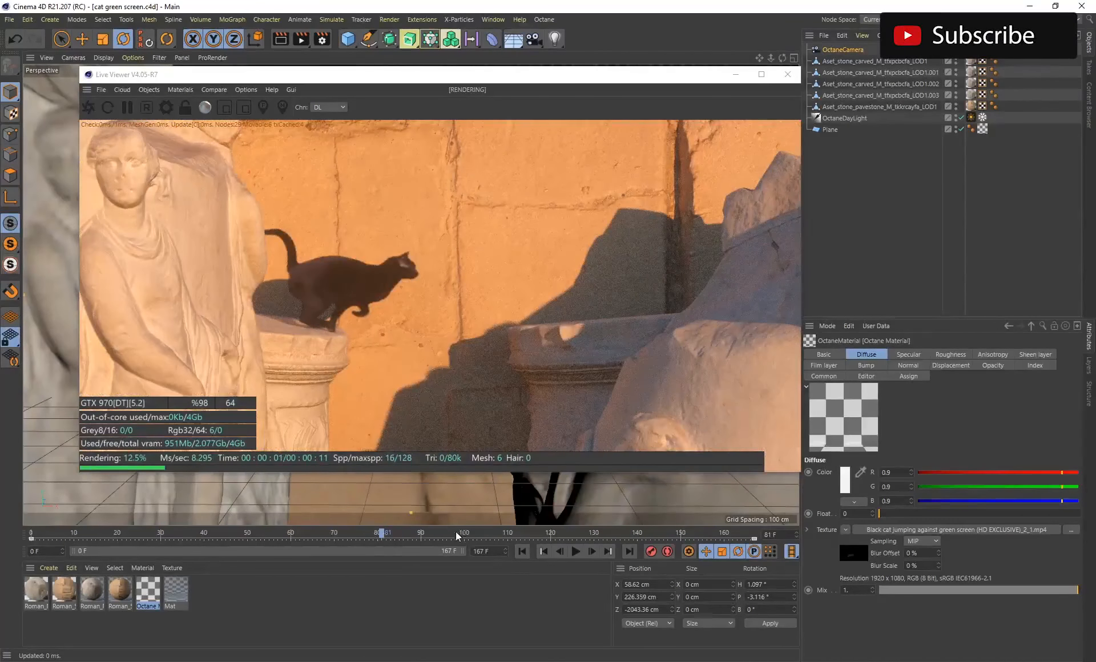
pyautogui.moveTo(386, 537)
pyautogui.mouseDown()
pyautogui.moveTo(549, 538)
pyautogui.moveTo(339, 543)
pyautogui.moveTo(400, 537)
pyautogui.mouseUp()
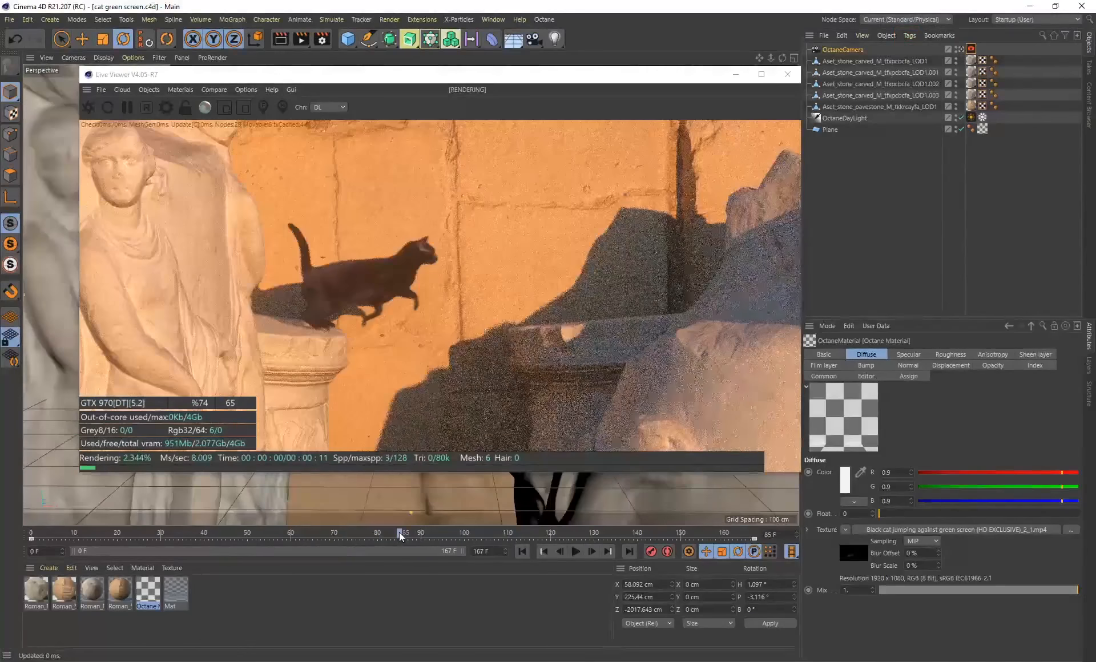